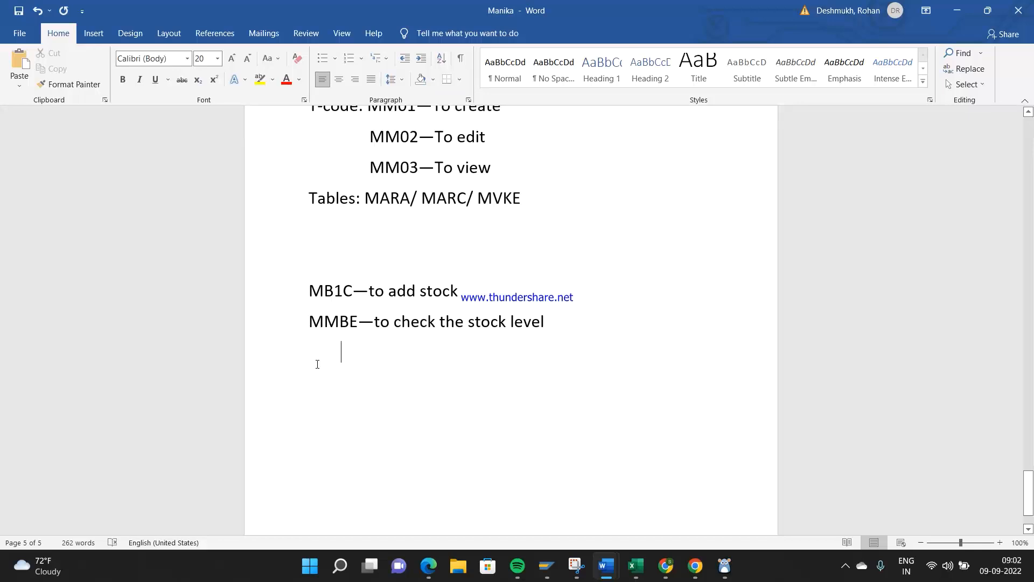
# Step: Highlight the "Material master" list item in yellow
pyautogui.moveTo(1029, 493); pyautogui.dragTo(1031, 236)
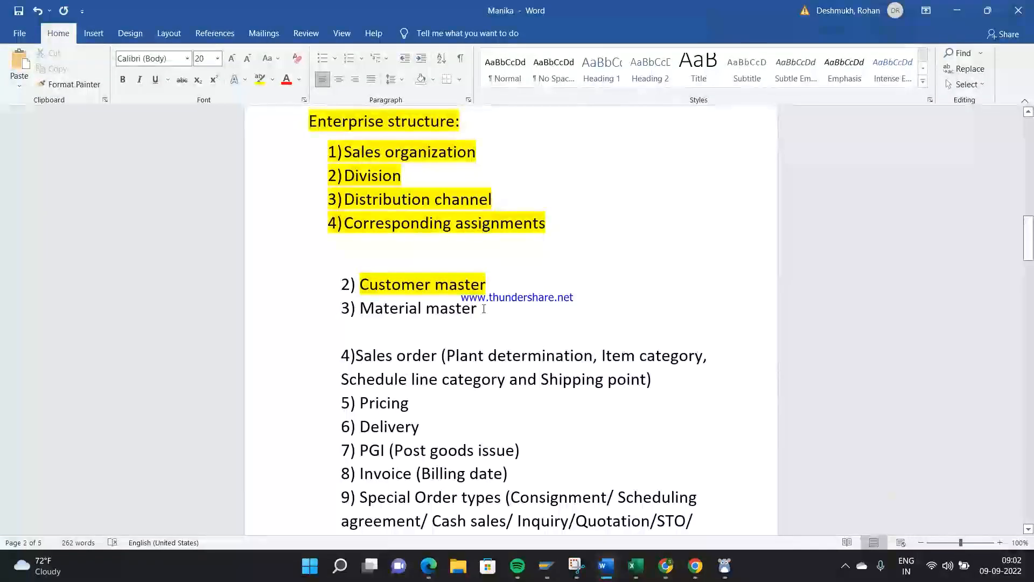
pyautogui.moveTo(483, 308); pyautogui.dragTo(379, 307)
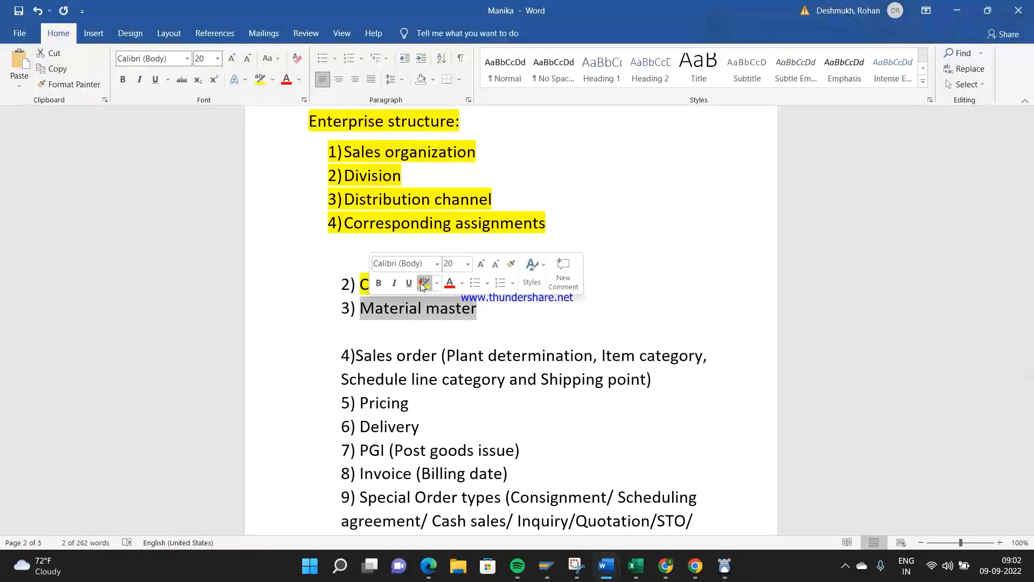
pyautogui.click(421, 282)
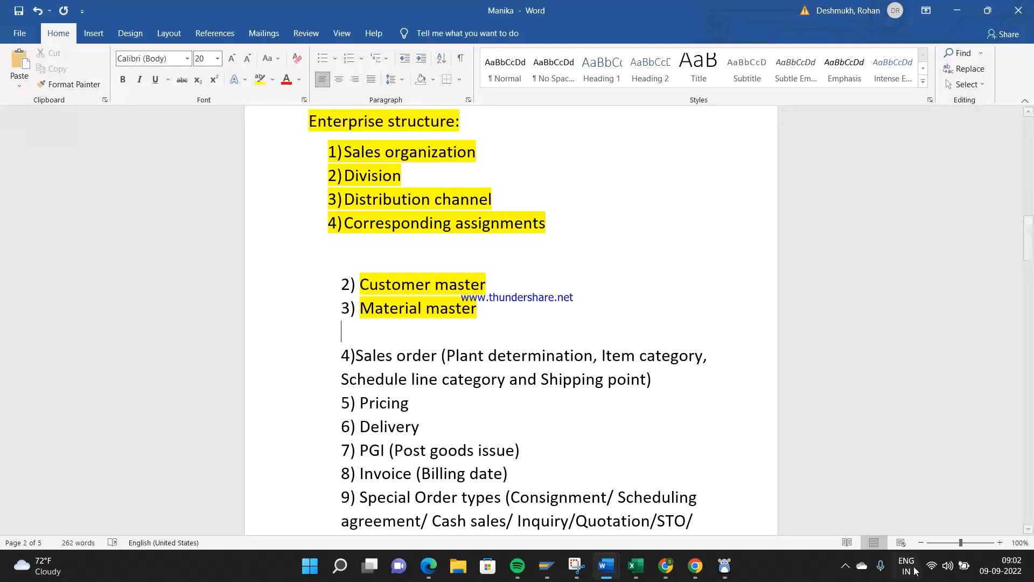
pyautogui.click(846, 566)
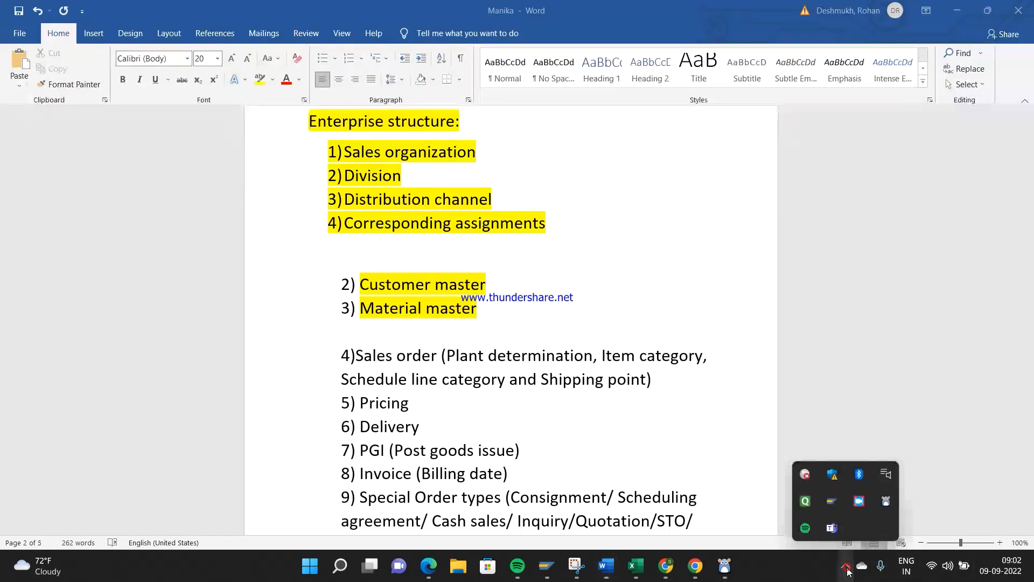
pyautogui.click(729, 367)
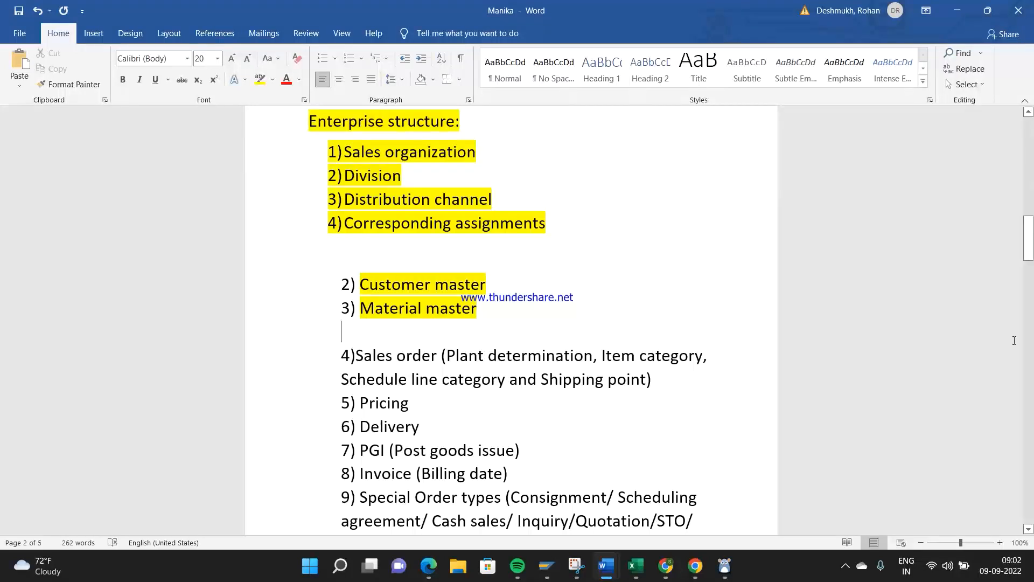
# Step: Start a numbered list below the MMBE line with the item "Sales order—Customer/ Material/Quantity/Price"
pyautogui.moveTo(1030, 243); pyautogui.dragTo(1031, 506)
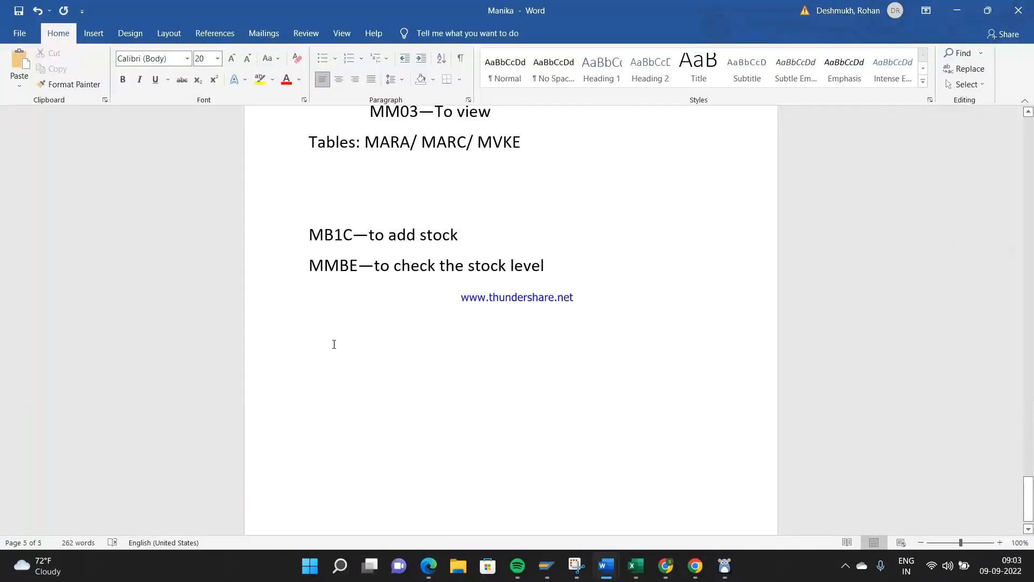
pyautogui.write('1')
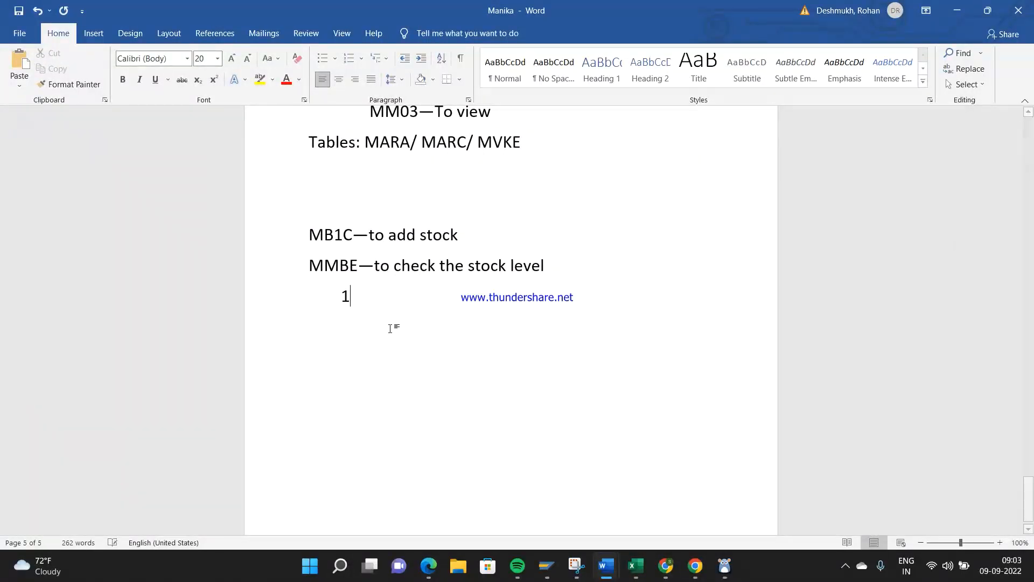
pyautogui.write(')Sales')
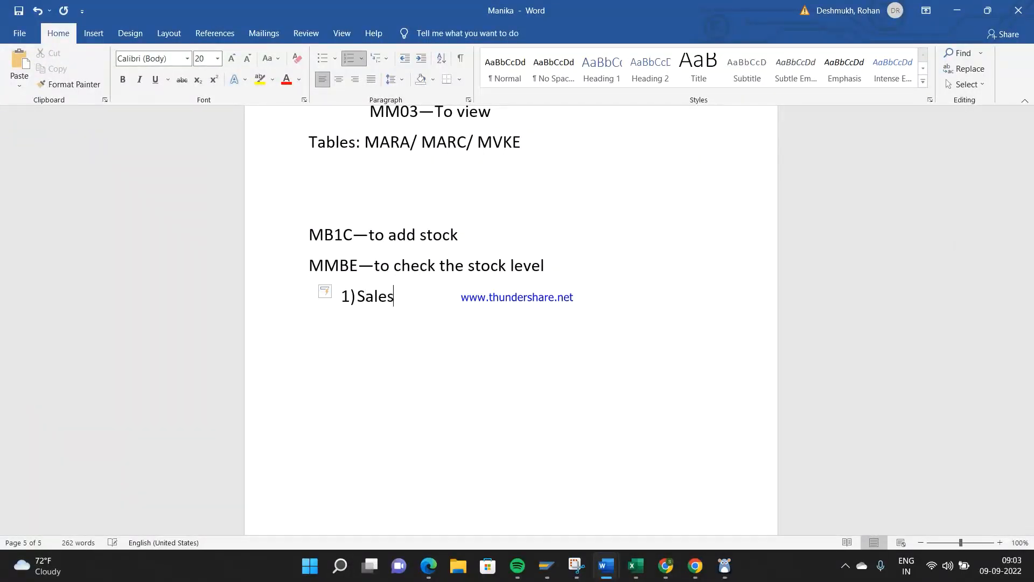
pyautogui.write(' order-- Customer')
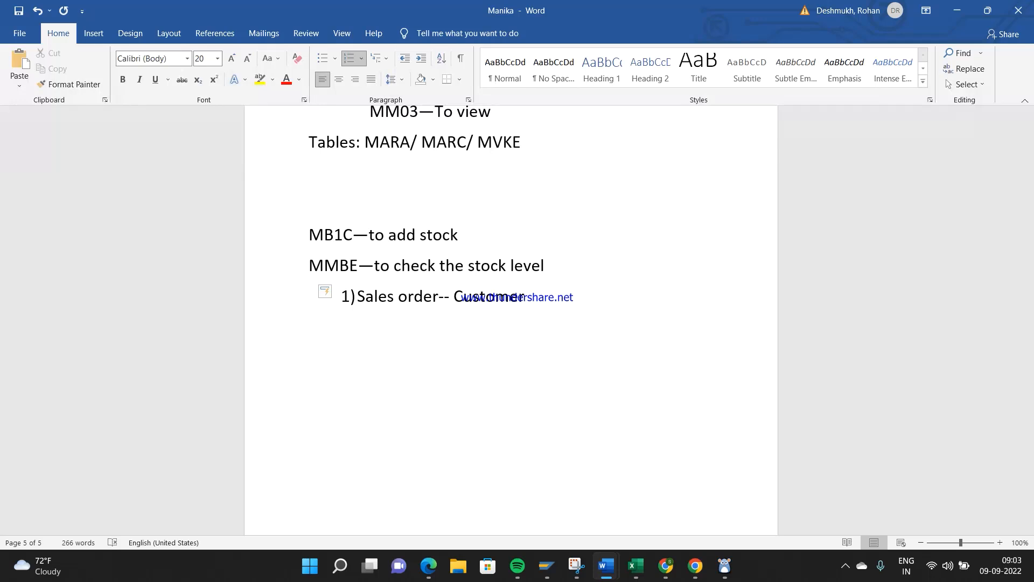
pyautogui.write('/Material')
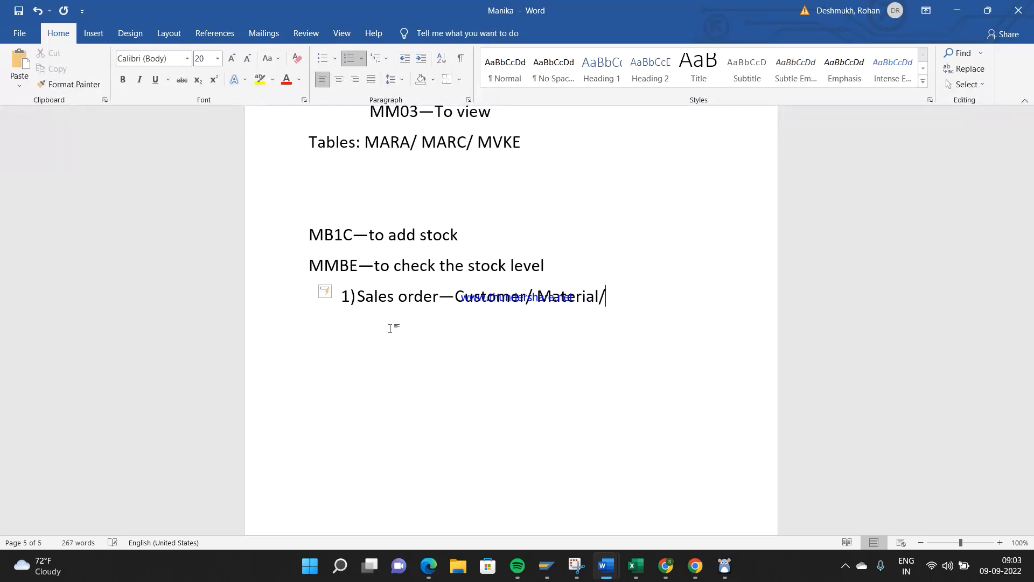
pyautogui.write('/Quan')
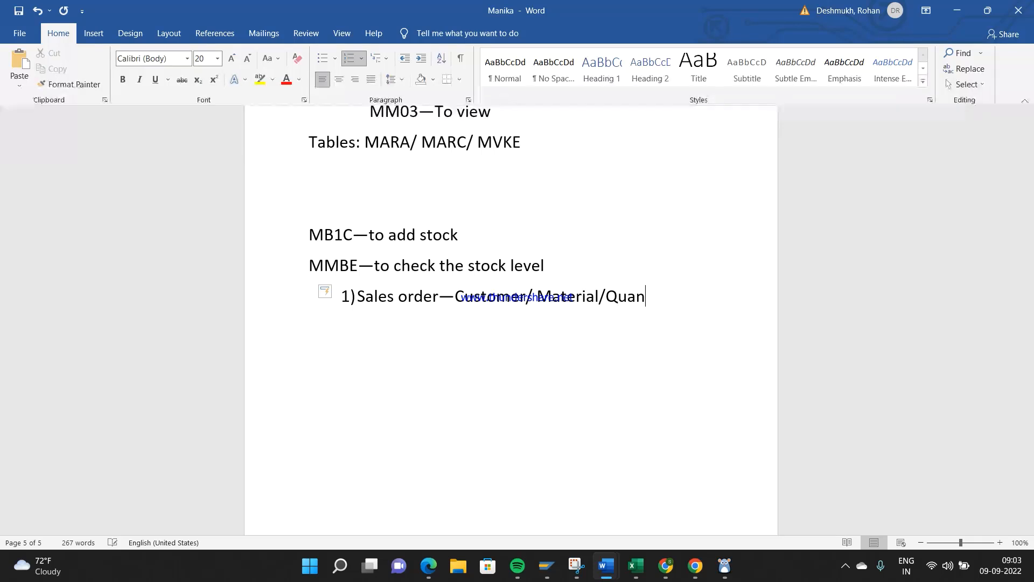
pyautogui.write('tity/Price')
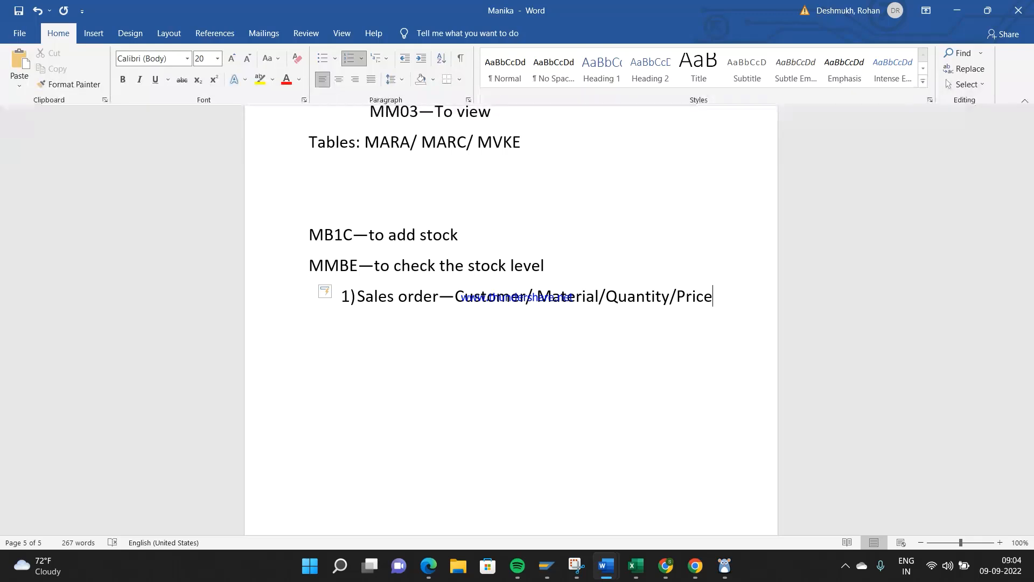
# Step: Add a second numbered item reading "Delivery document/ Post Goods Issue"
pyautogui.press('Return')
pyautogui.write('Delivery')
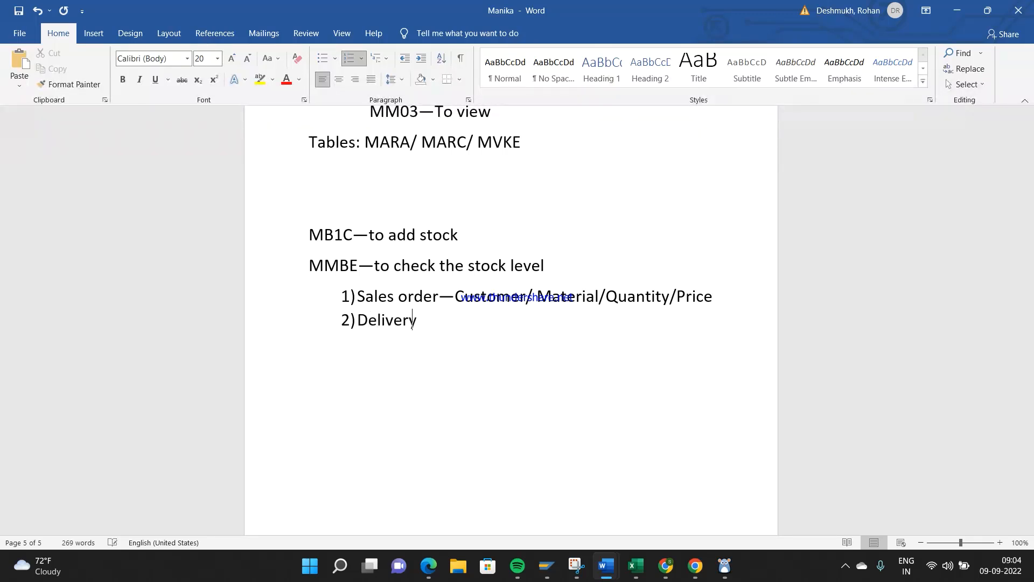
pyautogui.write(' documet')
pyautogui.press('BackSpace')
pyautogui.write('nt')
pyautogui.write('/ ')
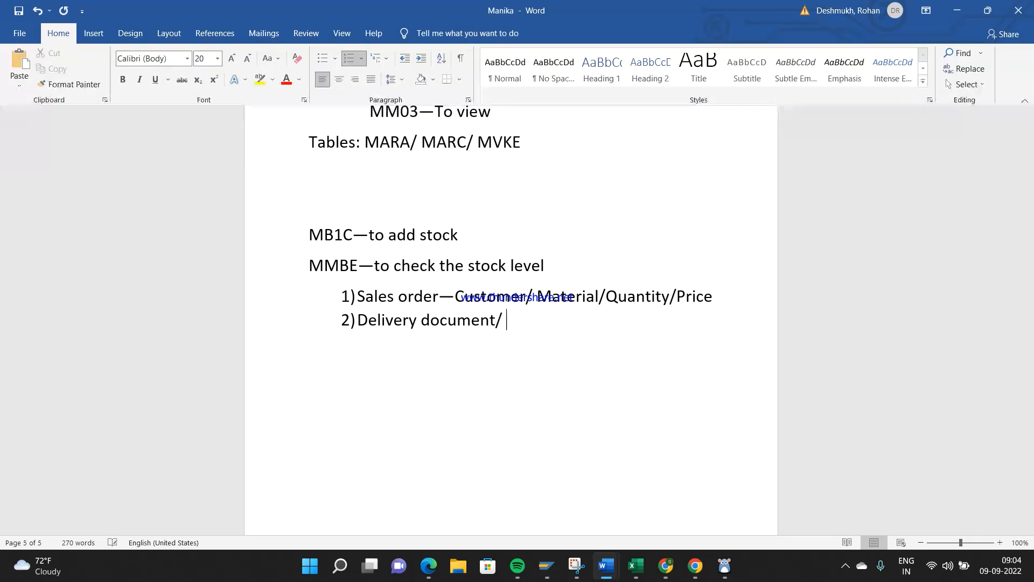
pyautogui.write('Post Goo')
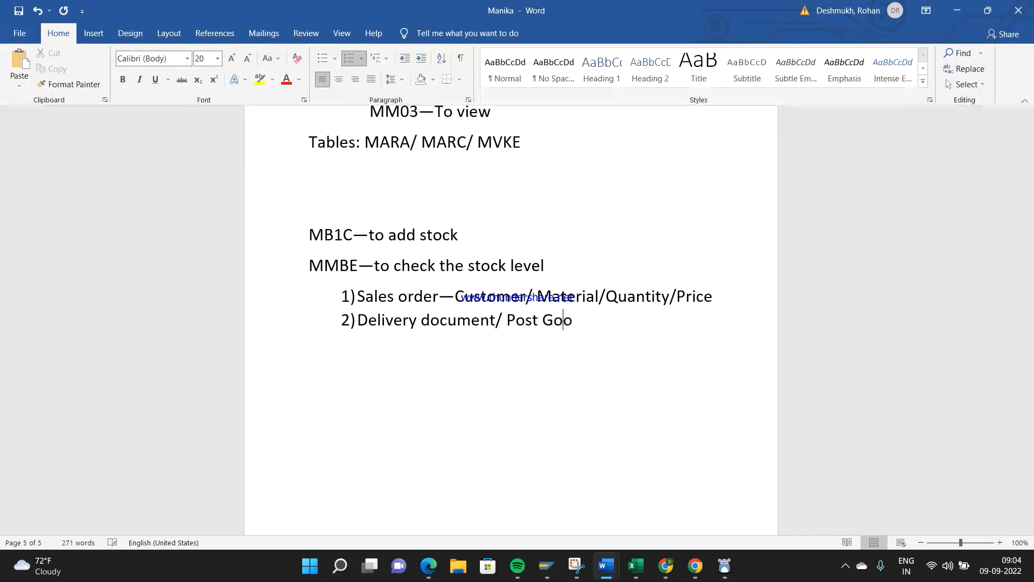
pyautogui.write('ds Issue')
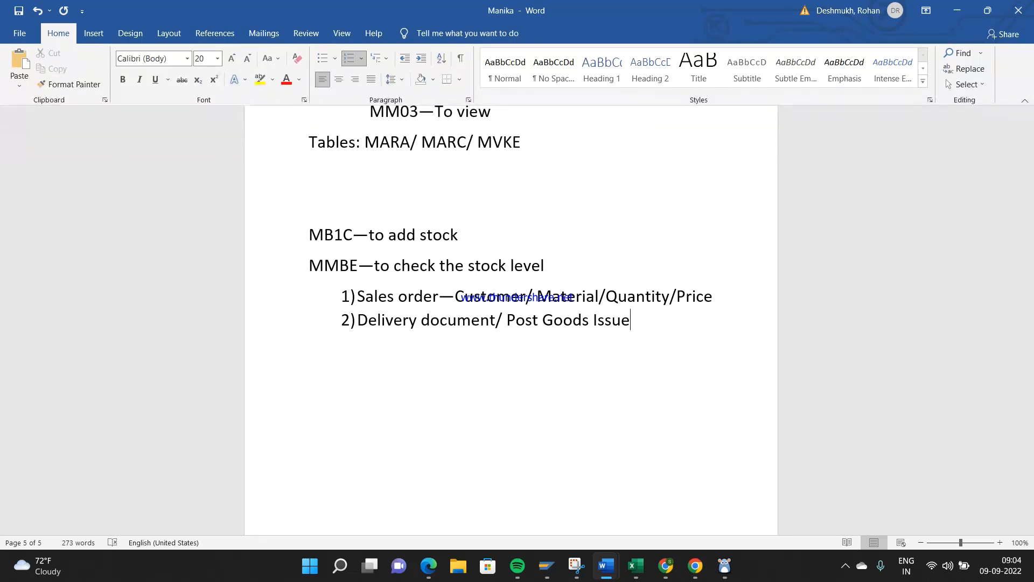
# Step: Add a third numbered item reading "Invoice/Billing document"
pyautogui.press('Return')
pyautogui.write('Invoice/Billing docu')
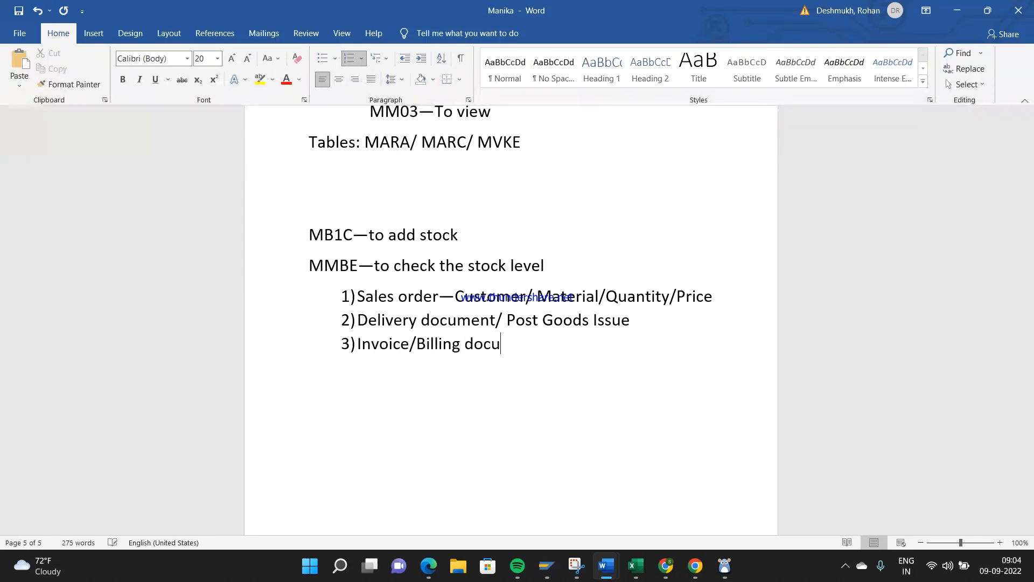
pyautogui.write('ment')
pyautogui.moveTo(556, 355); pyautogui.dragTo(381, 296)
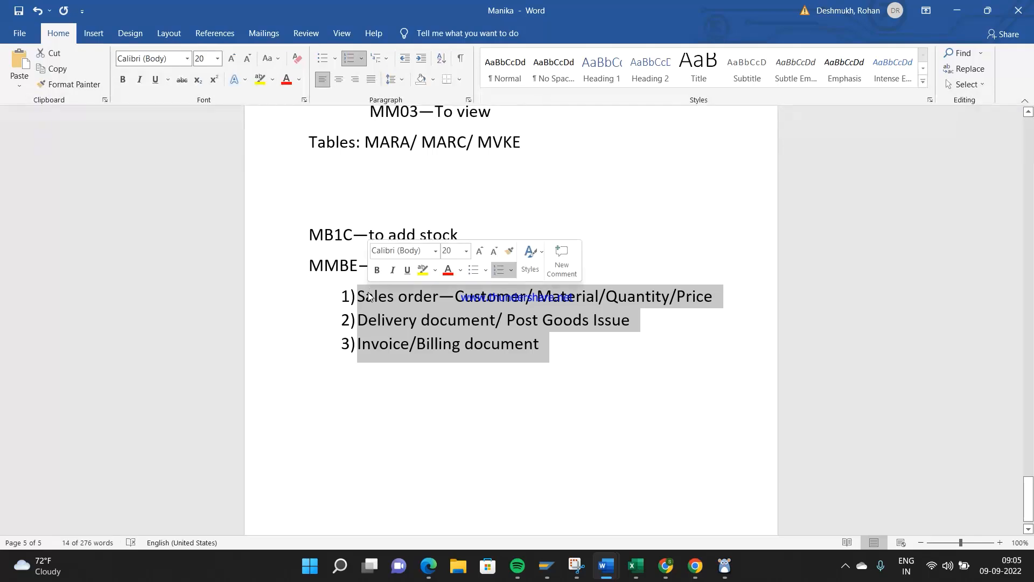
pyautogui.click(554, 380)
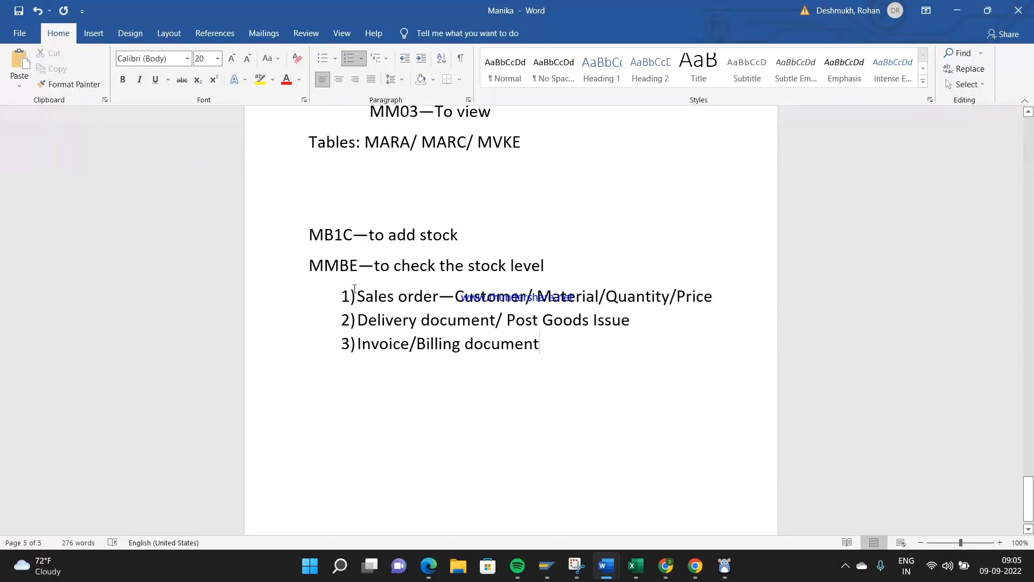
# Step: Insert the numbered item "Pricing" directly after the Sales order item
pyautogui.moveTo(358, 294); pyautogui.dragTo(696, 295)
pyautogui.click(716, 298)
pyautogui.press('Return')
pyautogui.write('Pricing')
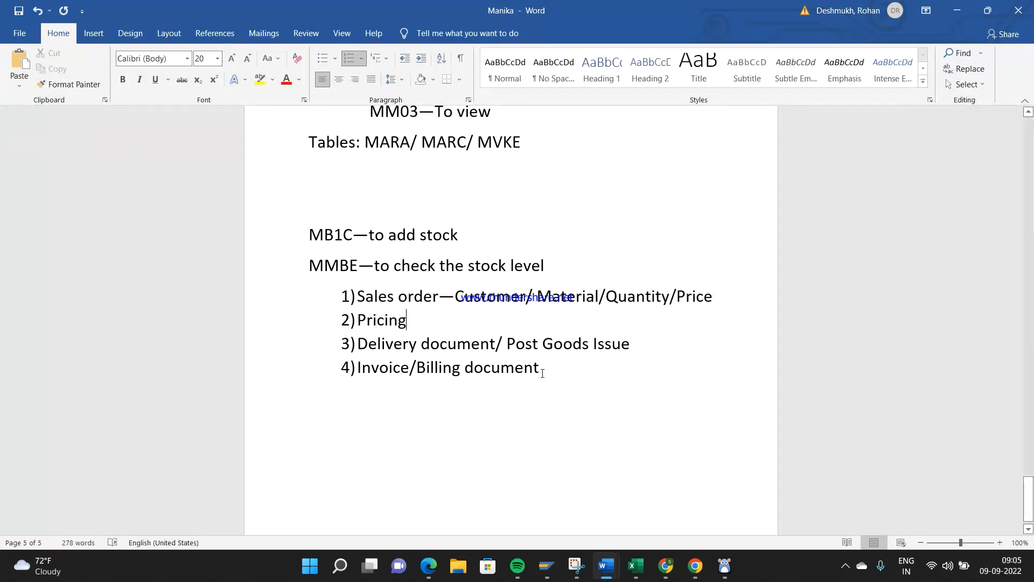
pyautogui.moveTo(542, 372); pyautogui.dragTo(379, 343)
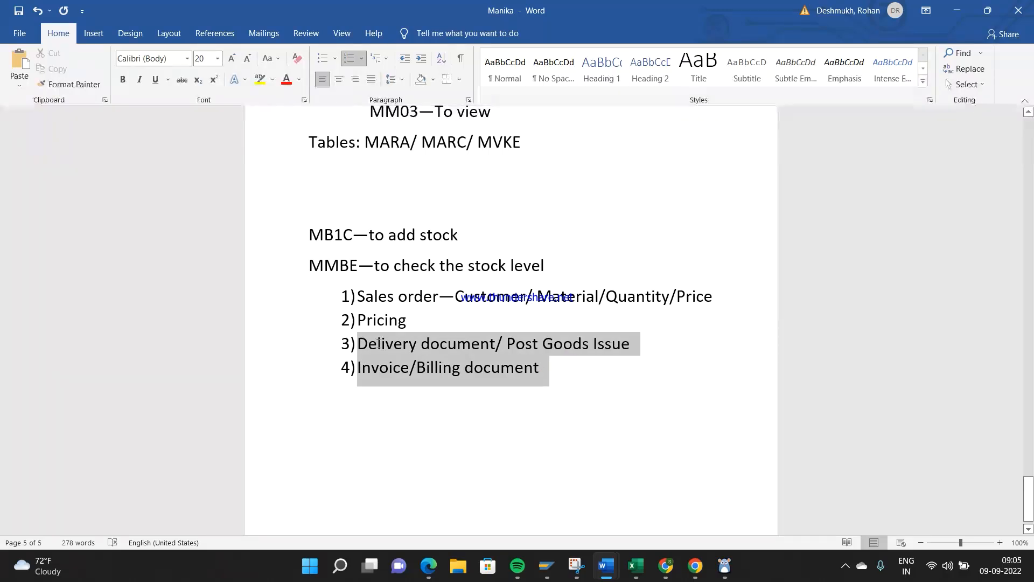
pyautogui.moveTo(359, 344); pyautogui.dragTo(518, 366)
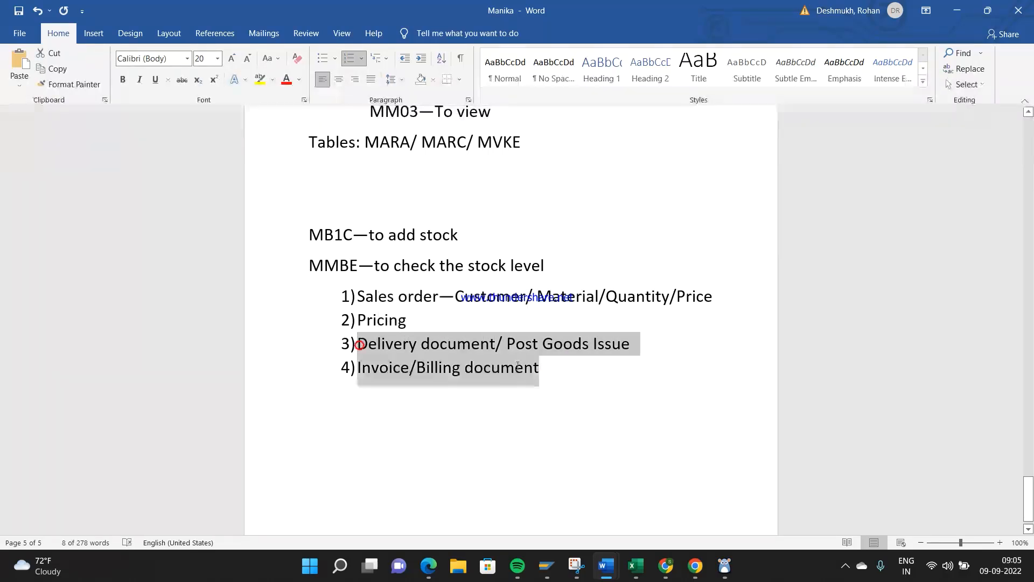
pyautogui.click(532, 369)
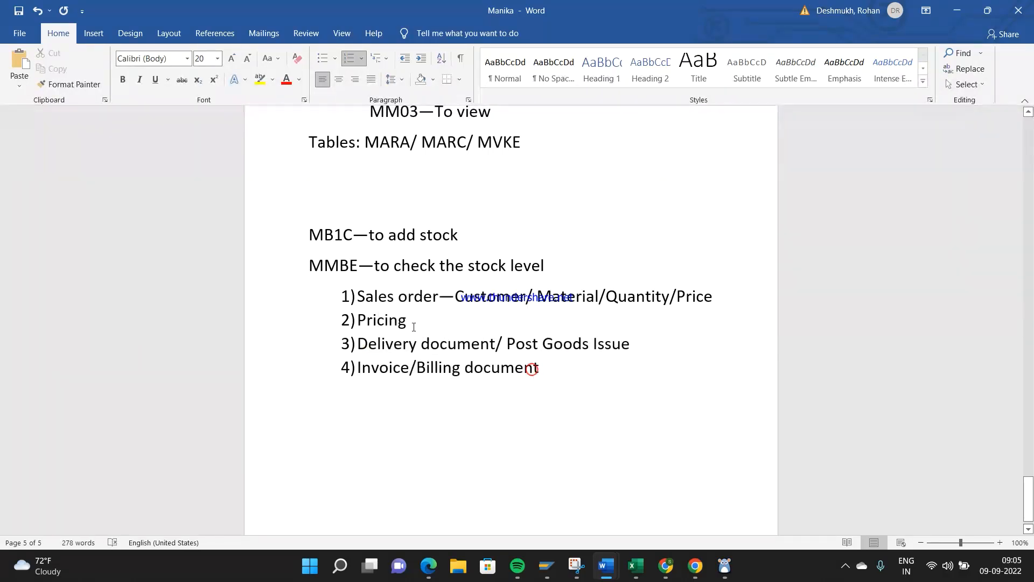
pyautogui.moveTo(408, 323); pyautogui.dragTo(356, 296)
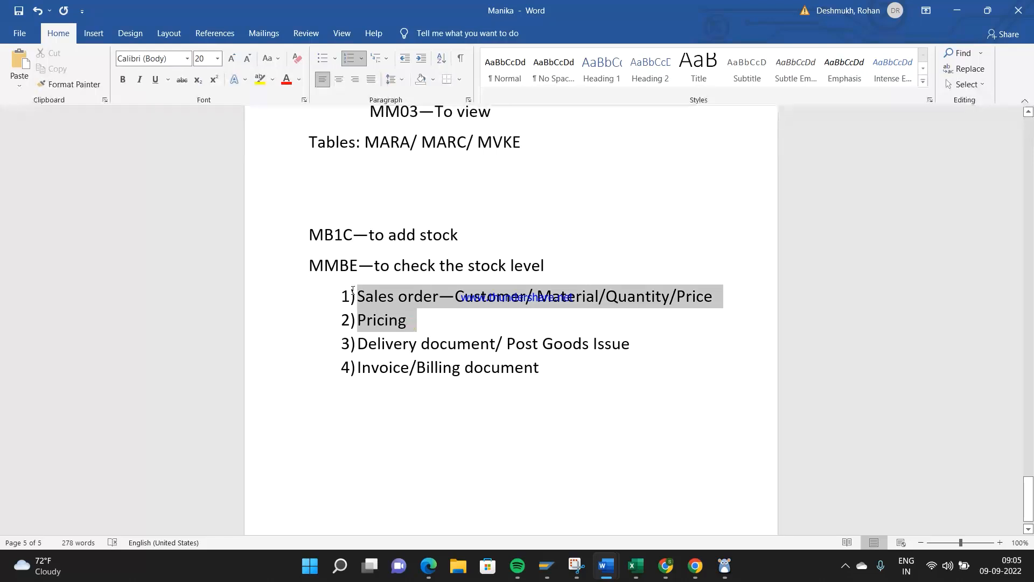
# Step: Add the unnumbered line "Sale order:" below the numbered list, with no space before the colon
pyautogui.click(545, 371)
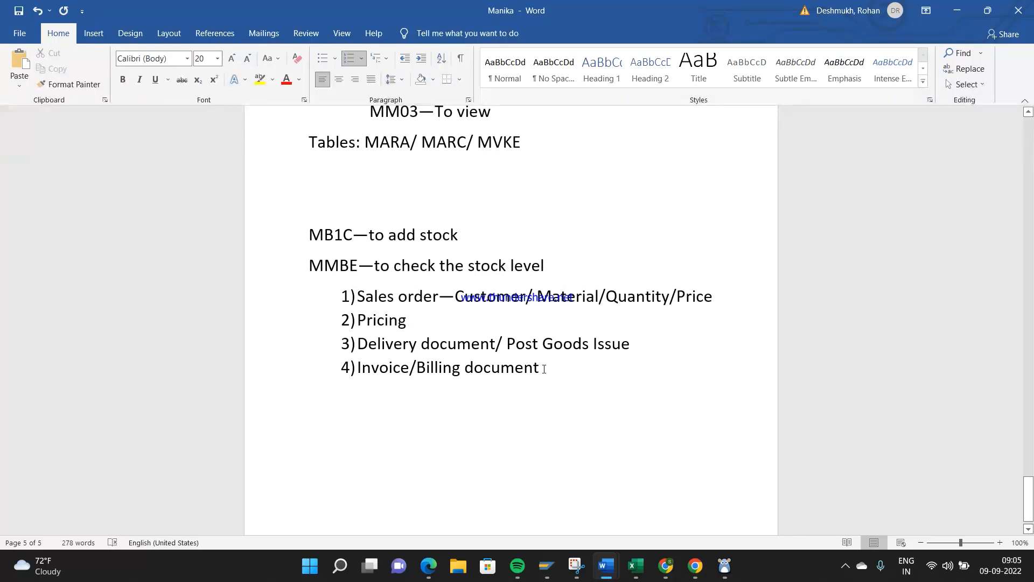
pyautogui.press('Return')
pyautogui.press('Return')
pyautogui.write('Sale order')
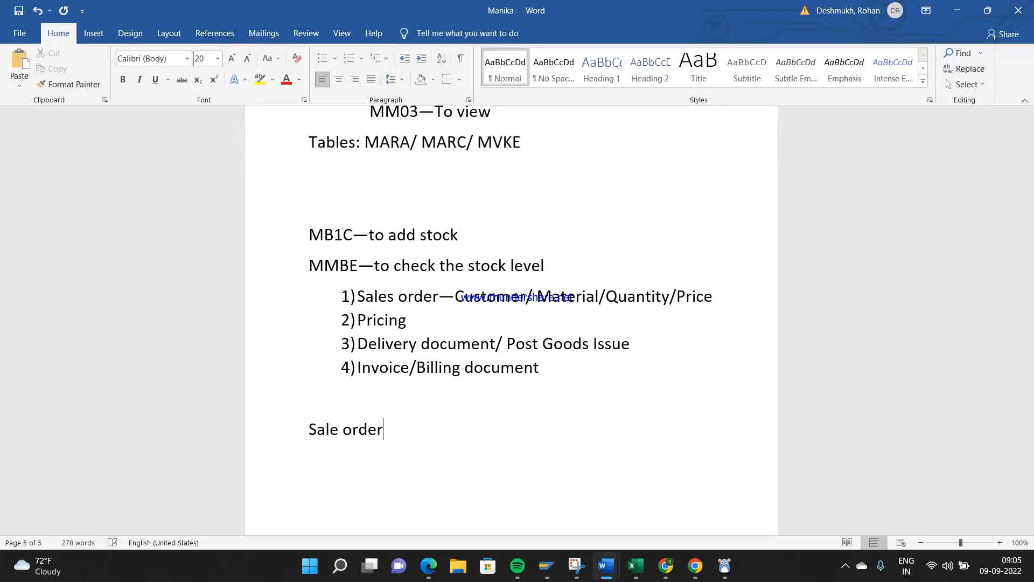
pyautogui.write(' c')
pyautogui.press('BackSpace')
pyautogui.write(':')
pyautogui.press('Return')
pyautogui.hotkey('ctrl', 'Return')
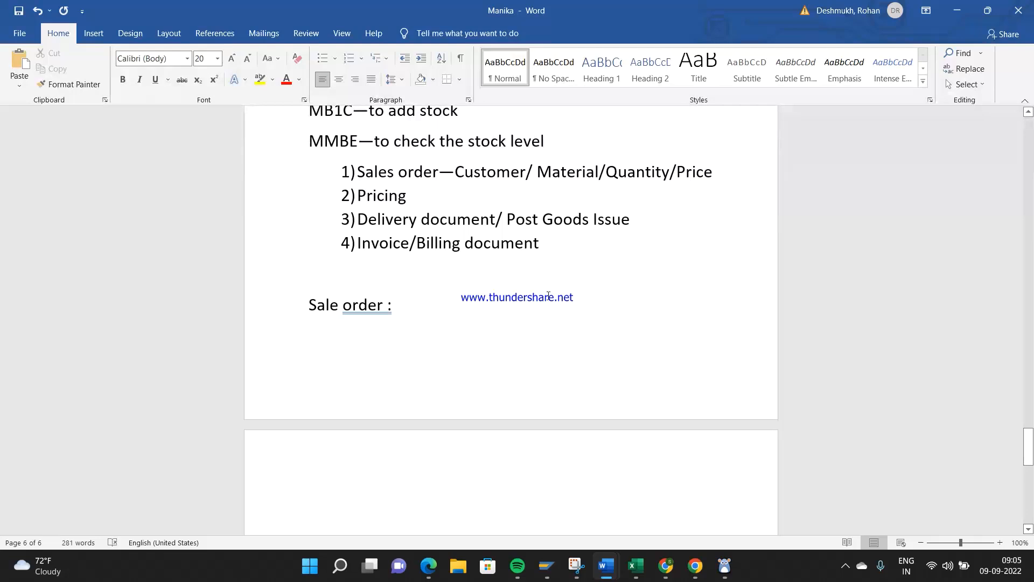
pyautogui.click(388, 312)
pyautogui.press('BackSpace')
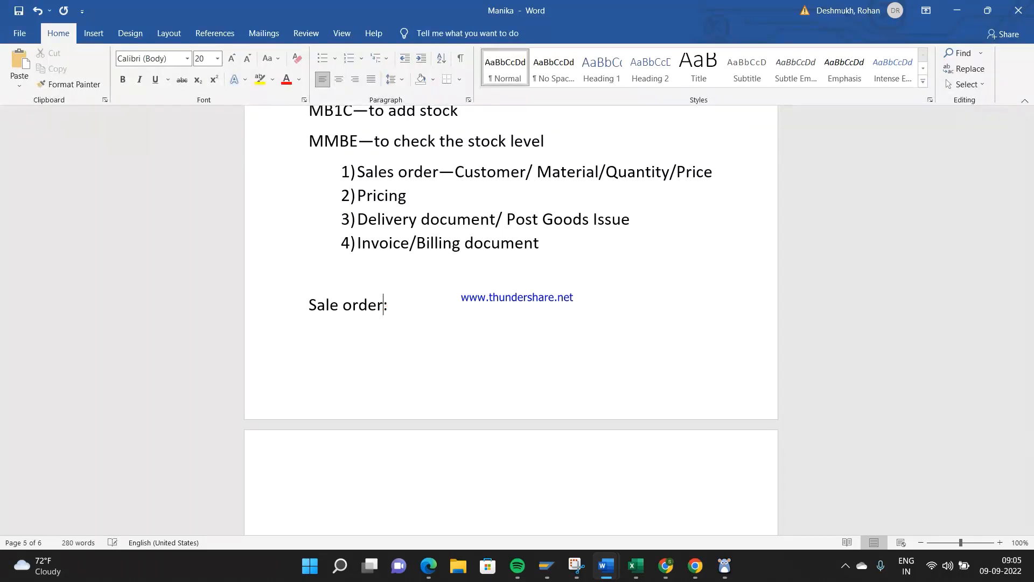
# Step: List the transaction codes "VA01—to create", "VA02—Edit" and "VA03—View" on separate lines under "Sale order:"
pyautogui.press('Return')
pyautogui.write('VA0')
pyautogui.write('1-- to creat')
pyautogui.write('VA02')
pyautogui.write('--Edit')
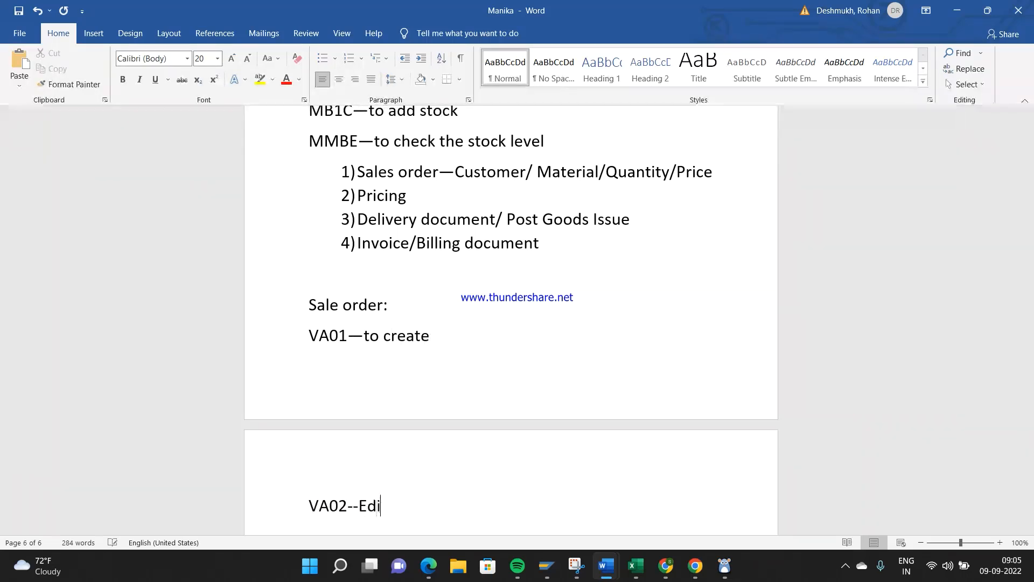
pyautogui.press('Return')
pyautogui.write('A')
pyautogui.press('BackSpace')
pyautogui.write('VA03--View')
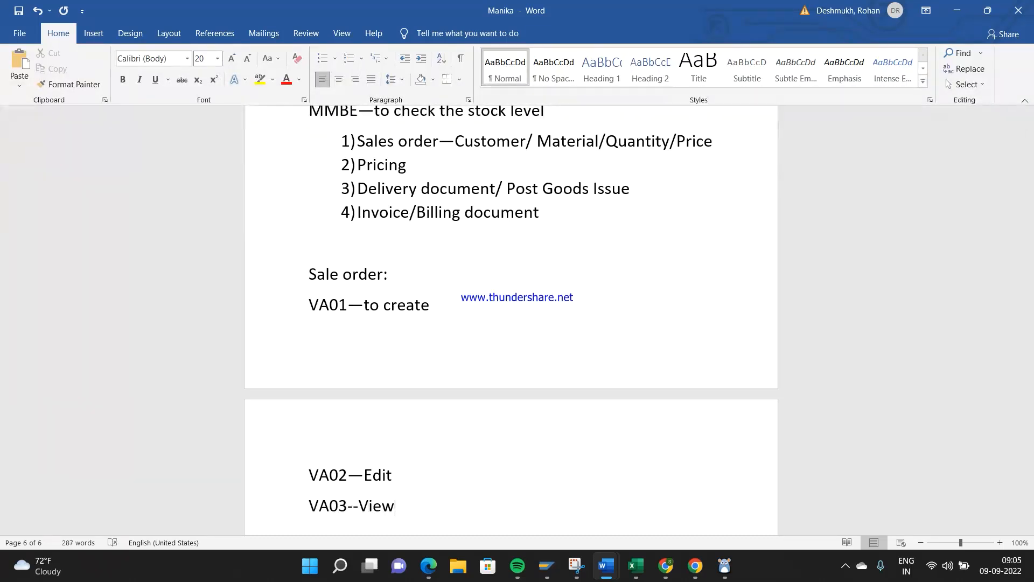
# Step: Add the line "Standard order type: OR" below the VA03 line
pyautogui.press('Return')
pyautogui.write('Stand')
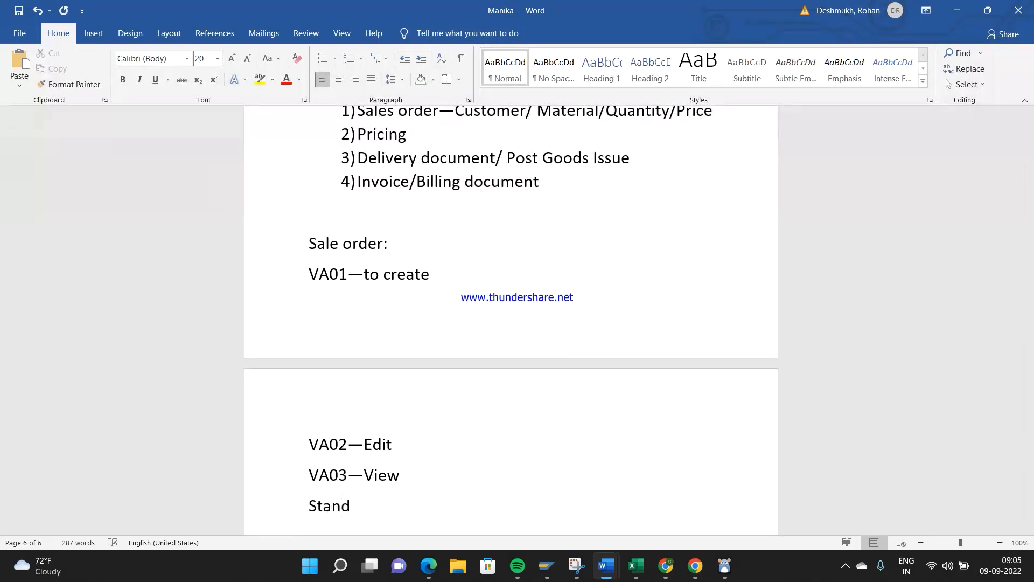
pyautogui.write('ard order type:')
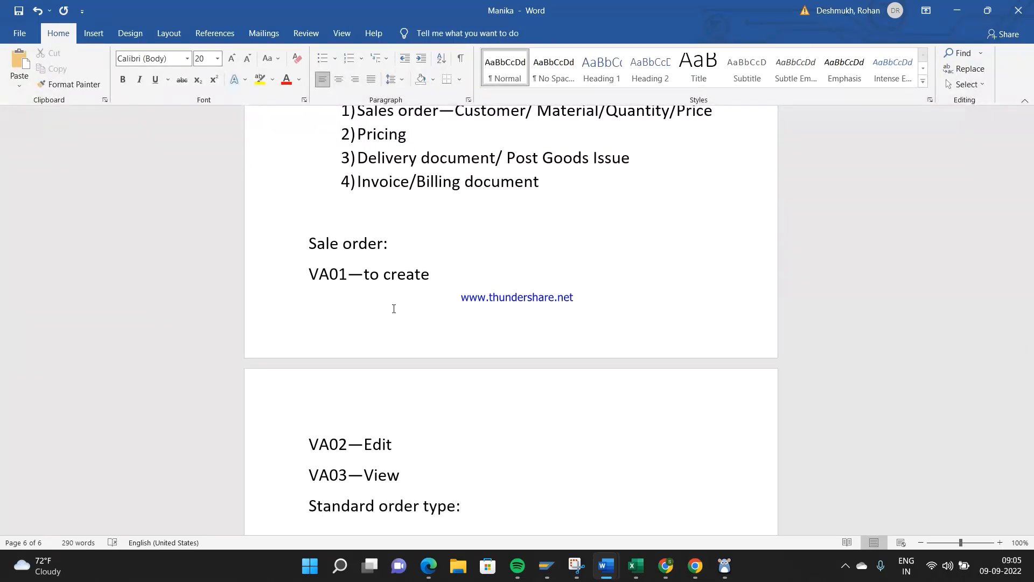
pyautogui.write('OR')
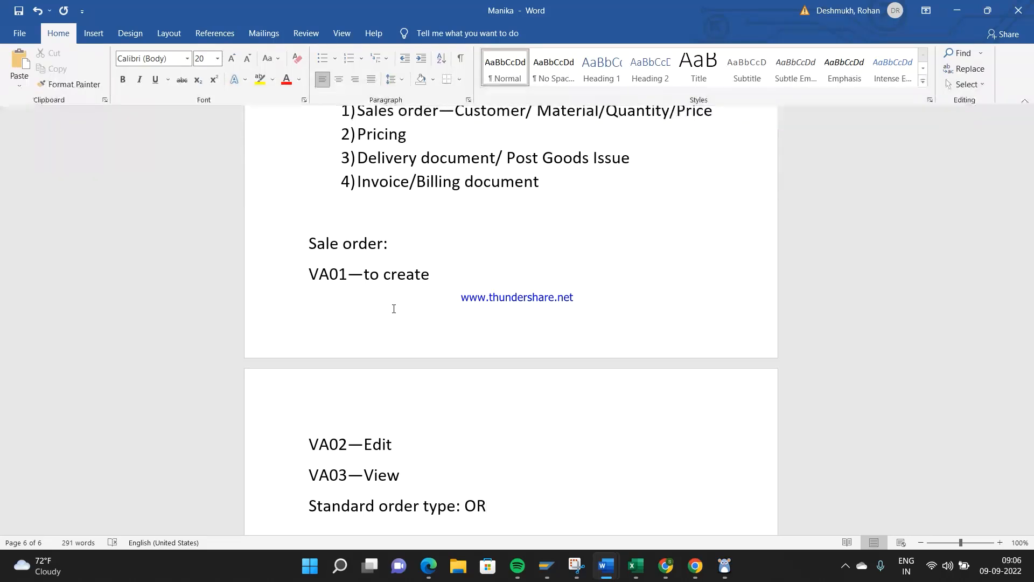
# Step: Switch to SAP Logon and log on to the EH7_3 variable logon system with the user name and account password
pyautogui.click(548, 572)
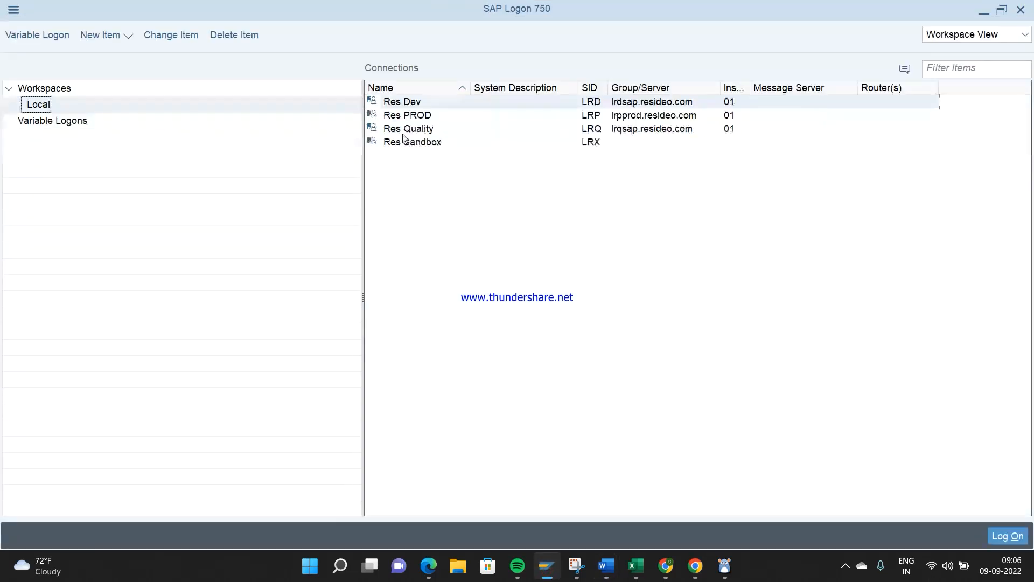
pyautogui.click(64, 120)
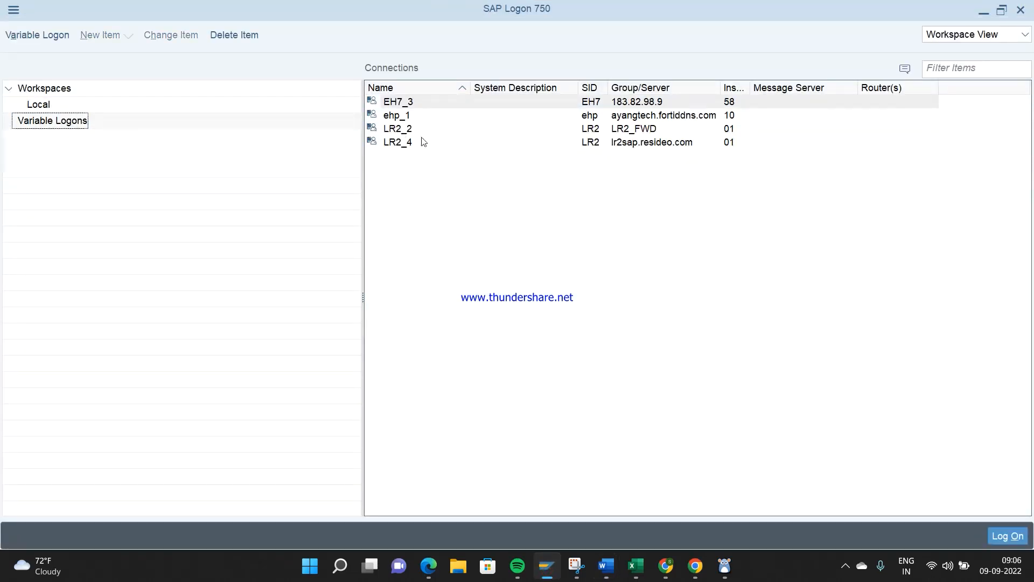
pyautogui.doubleClick(410, 103)
pyautogui.write('rohan')
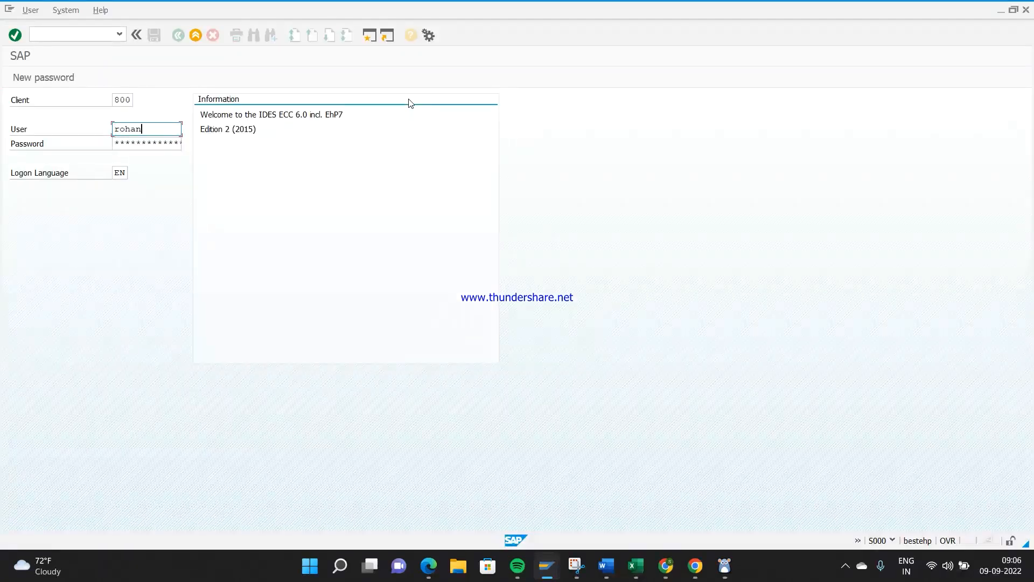
pyautogui.press('Tab')
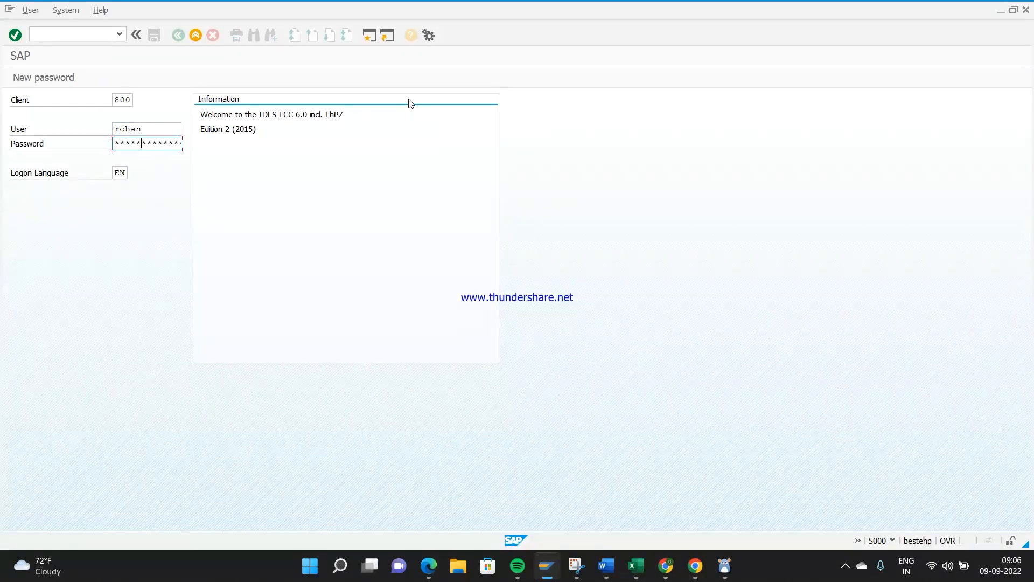
pyautogui.press('Return')
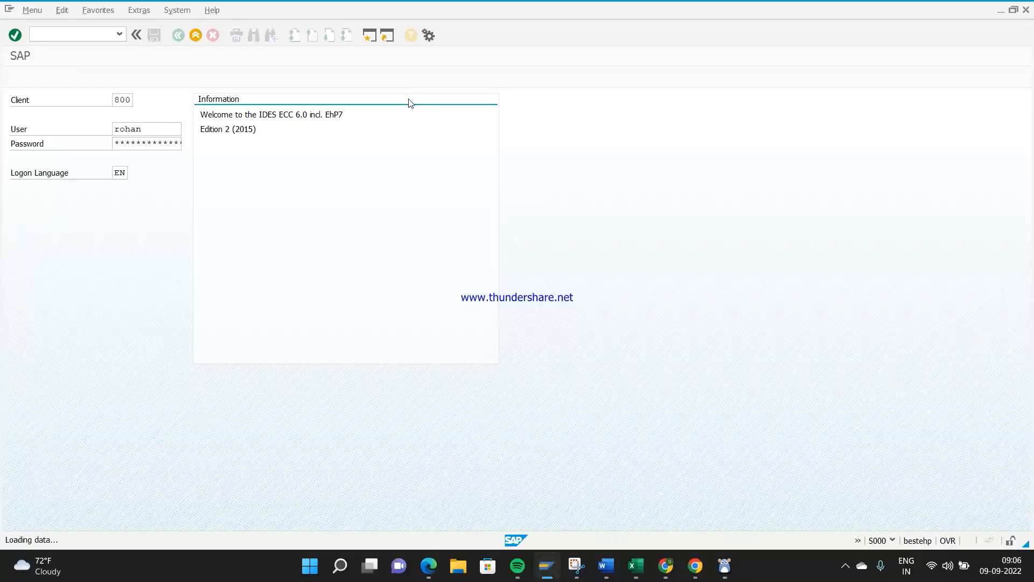
# Step: Run transaction VA05 to list open sales orders with document dates from 22.06.2022 to 07.09.2022
pyautogui.write('sa38')
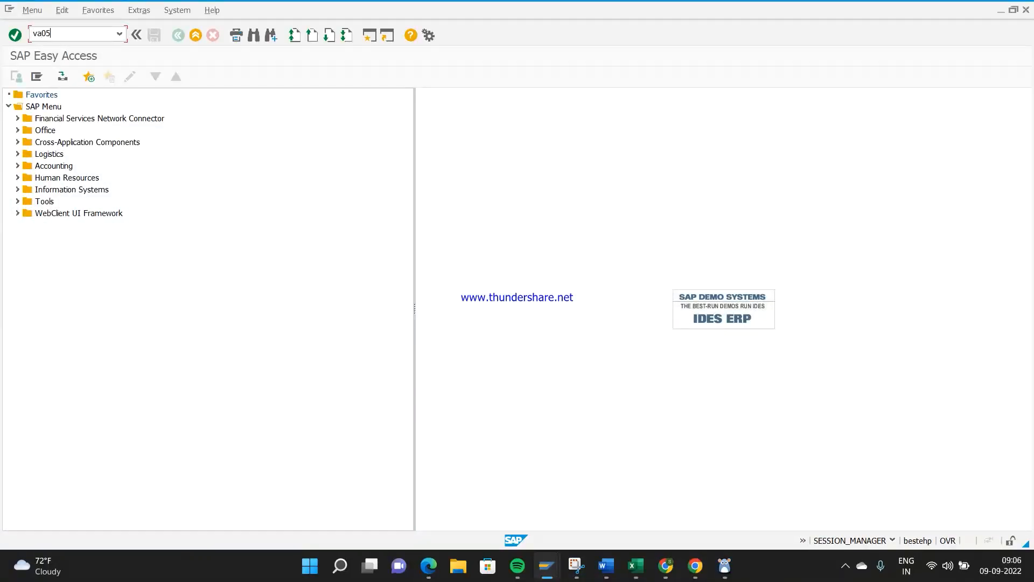
pyautogui.press('Return')
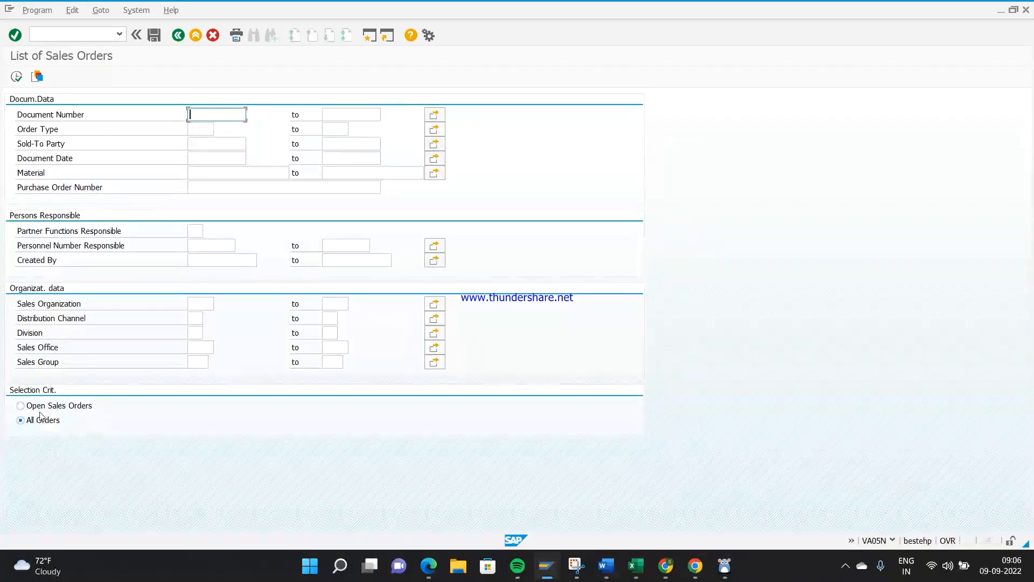
pyautogui.click(34, 406)
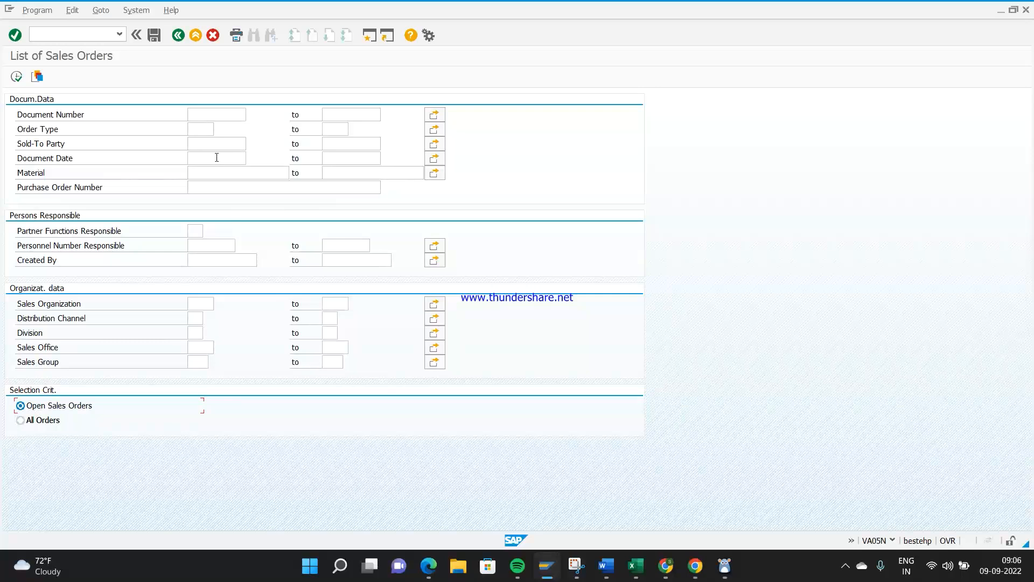
pyautogui.click(217, 157)
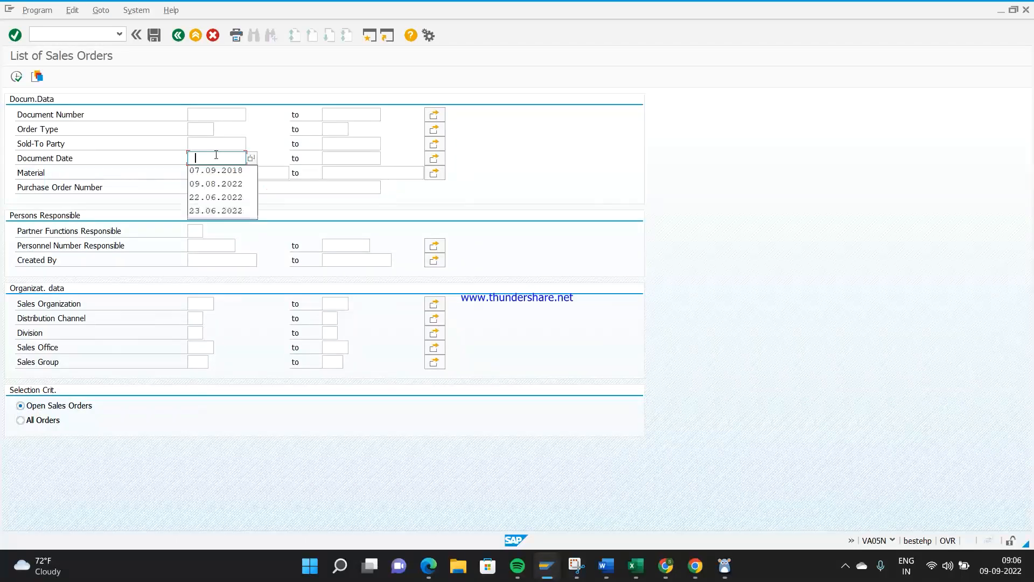
pyautogui.click(215, 197)
pyautogui.click(345, 158)
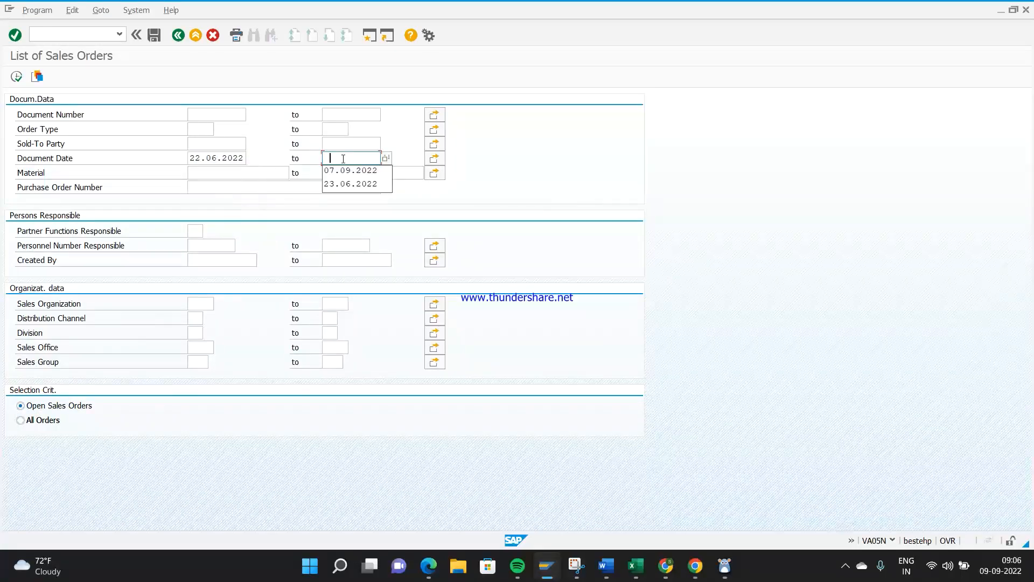
pyautogui.click(350, 171)
pyautogui.click(16, 76)
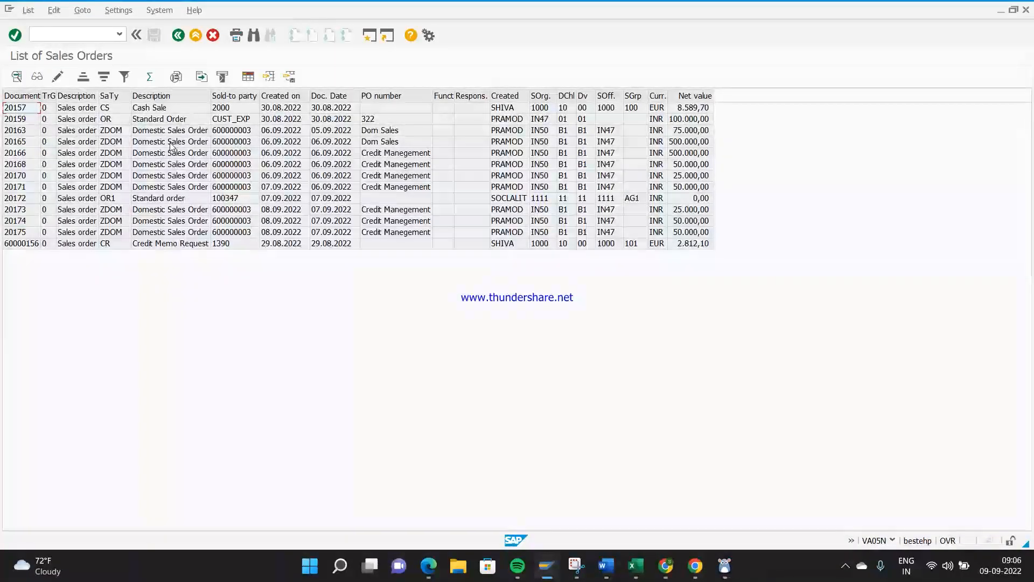
# Step: Display the OR-type Standard Order from the list and open its header data
pyautogui.click(160, 119)
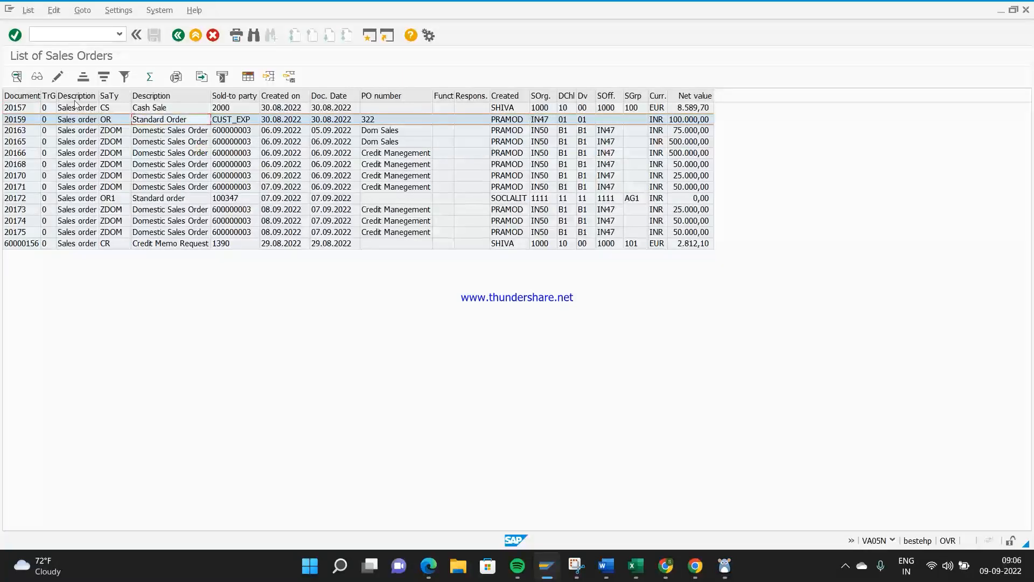
pyautogui.click(38, 79)
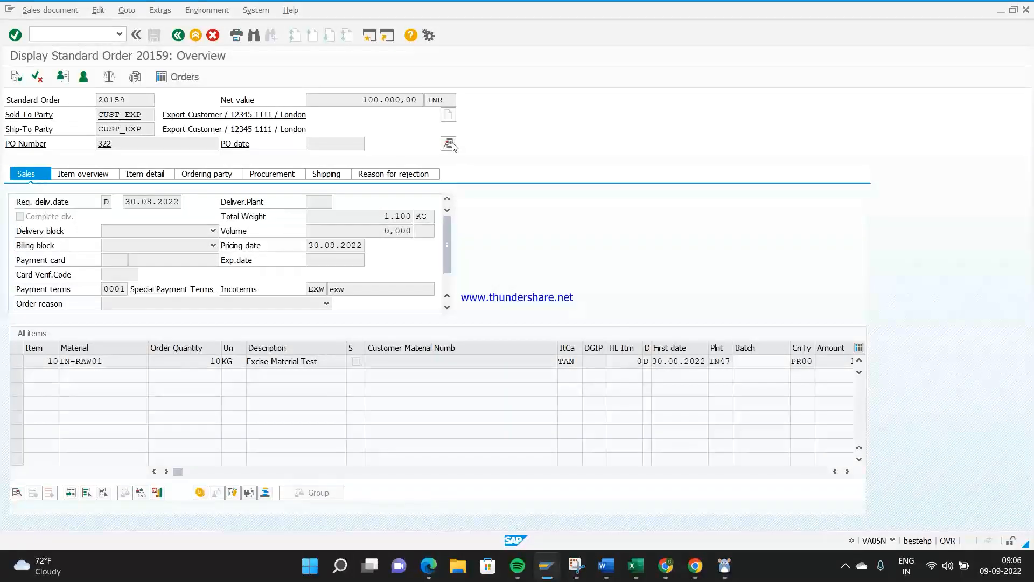
pyautogui.click(449, 144)
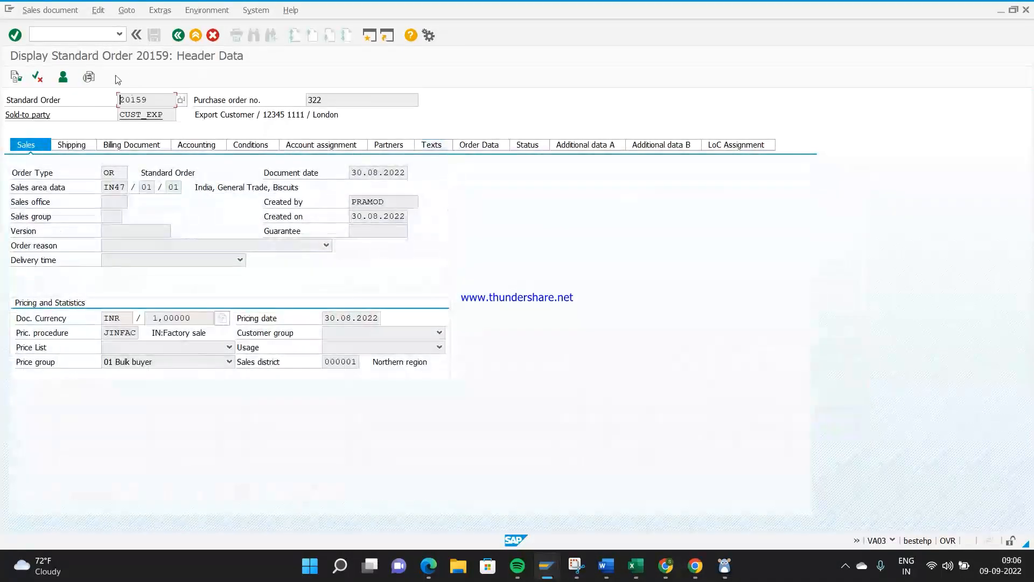
# Step: Open transaction VA01 in a new session to create a sales order
pyautogui.click(103, 35)
pyautogui.write('/ova01')
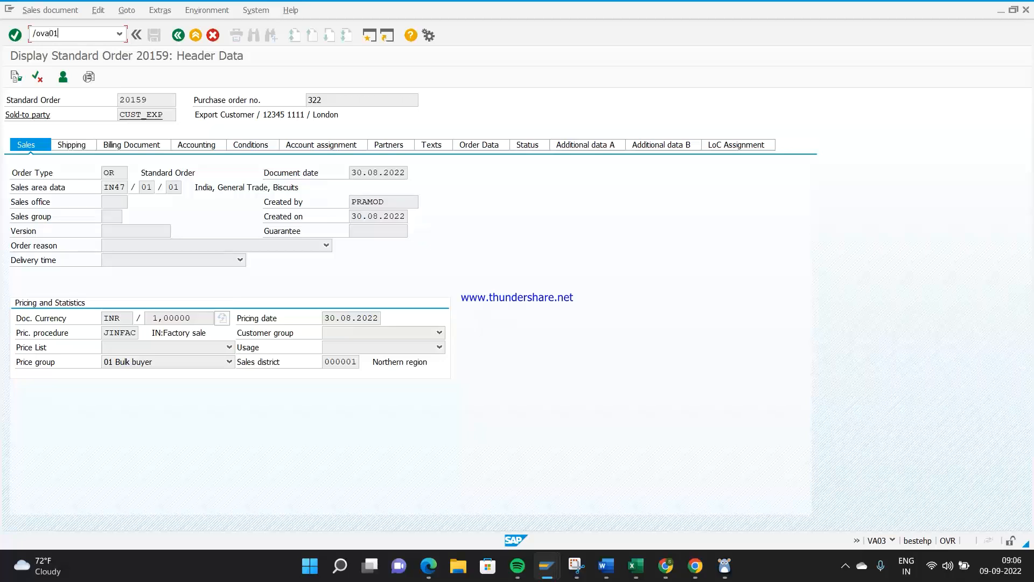
pyautogui.press('Return')
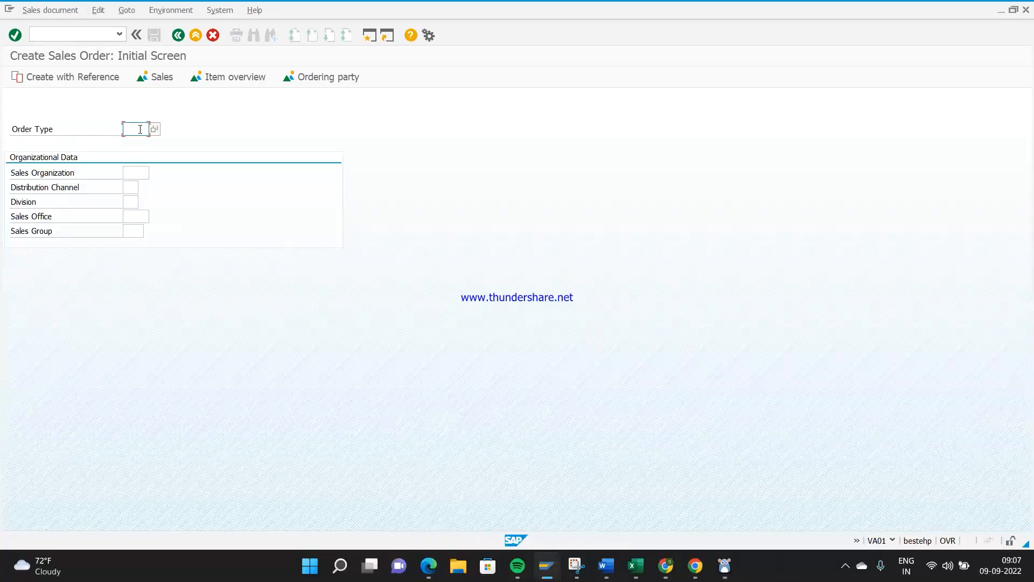
# Step: Start a sales order with order type OR, sales organization IN47, distribution channel 01 and division 01
pyautogui.write('or')
pyautogui.click(139, 173)
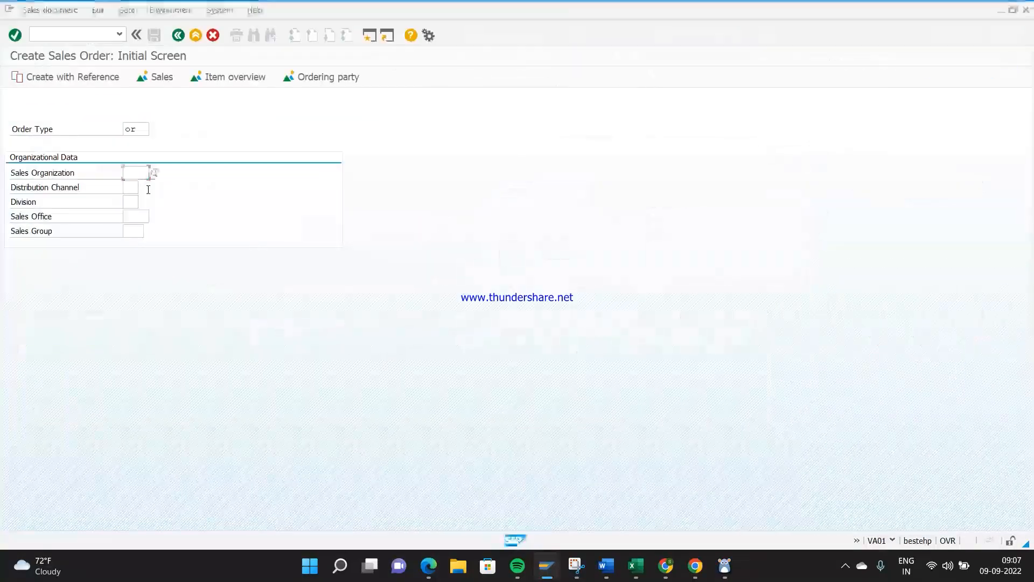
pyautogui.write('IN47')
pyautogui.press('Tab')
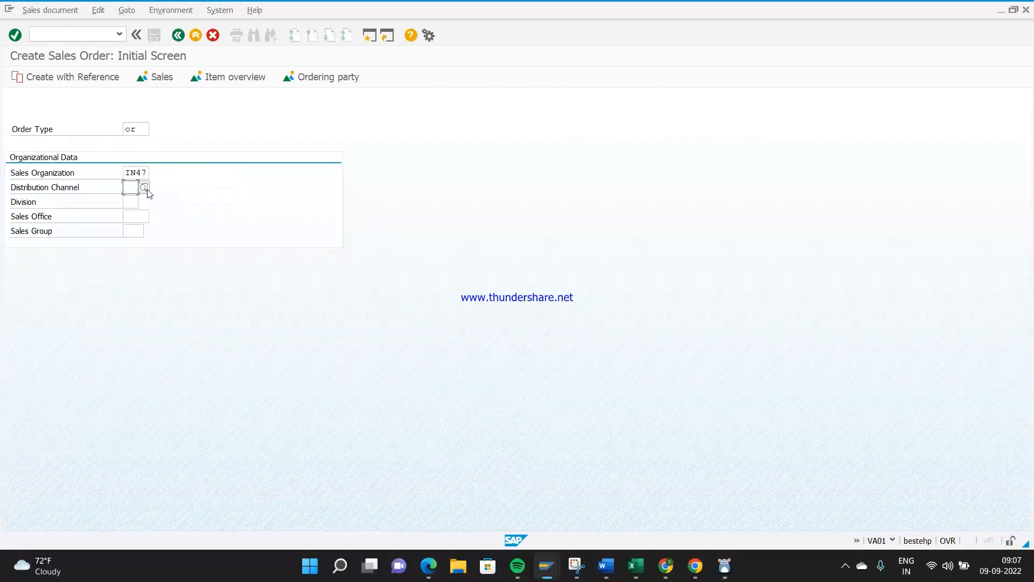
pyautogui.write('01')
pyautogui.press('Tab')
pyautogui.write('01')
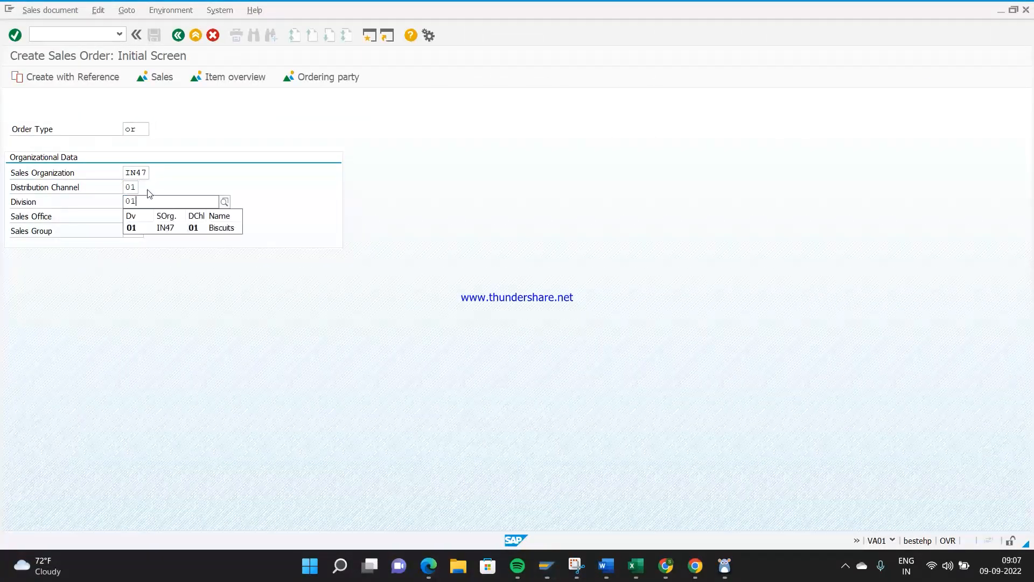
pyautogui.press('Return')
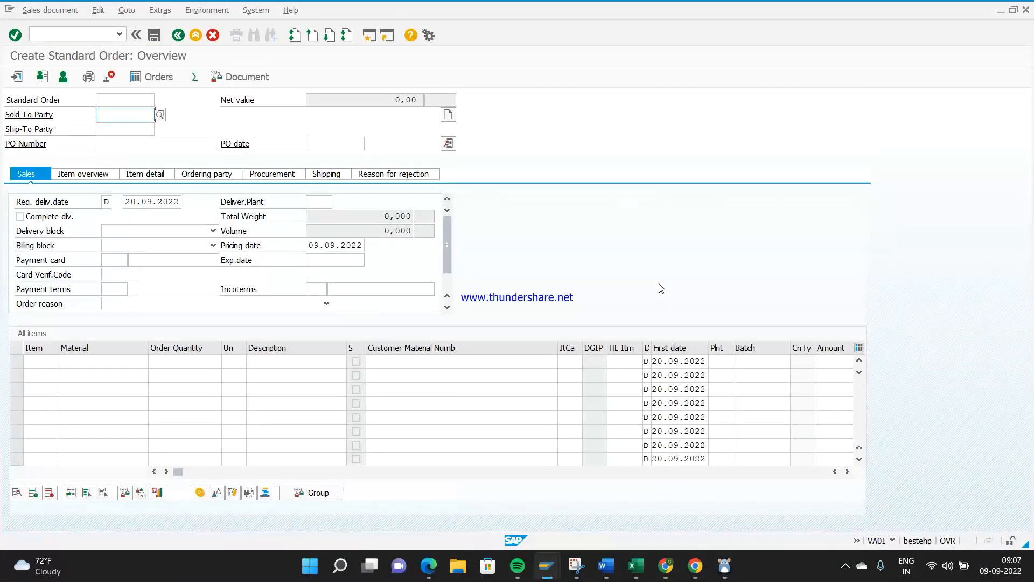
# Step: Copy the customer code from the displayed order into the new order's Sold-To Party and Ship-To Party
pyautogui.click(136, 131)
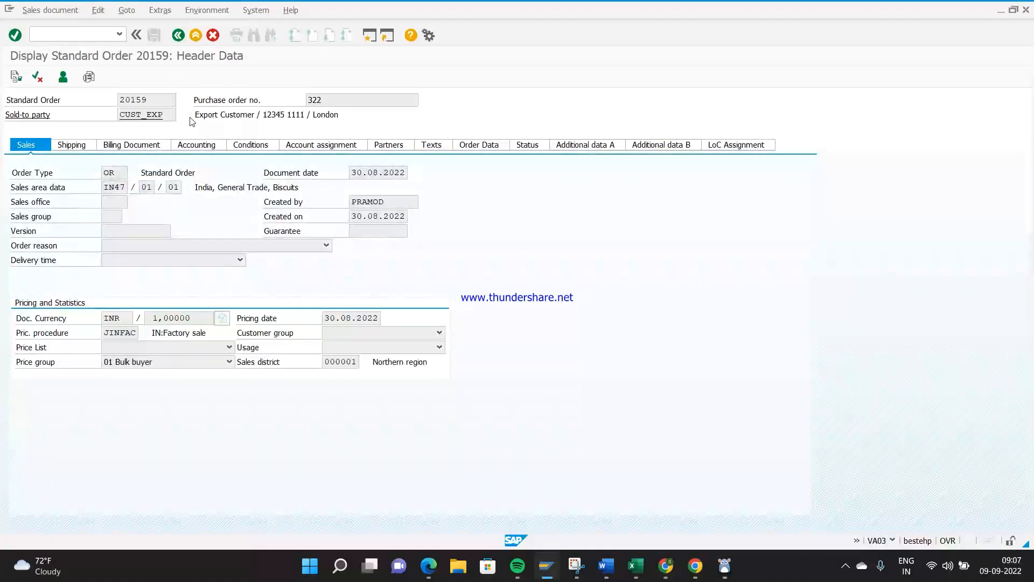
pyautogui.press('F3')
pyautogui.click(126, 115)
pyautogui.doubleClick(114, 115)
pyautogui.hotkey('ctrl', 'c')
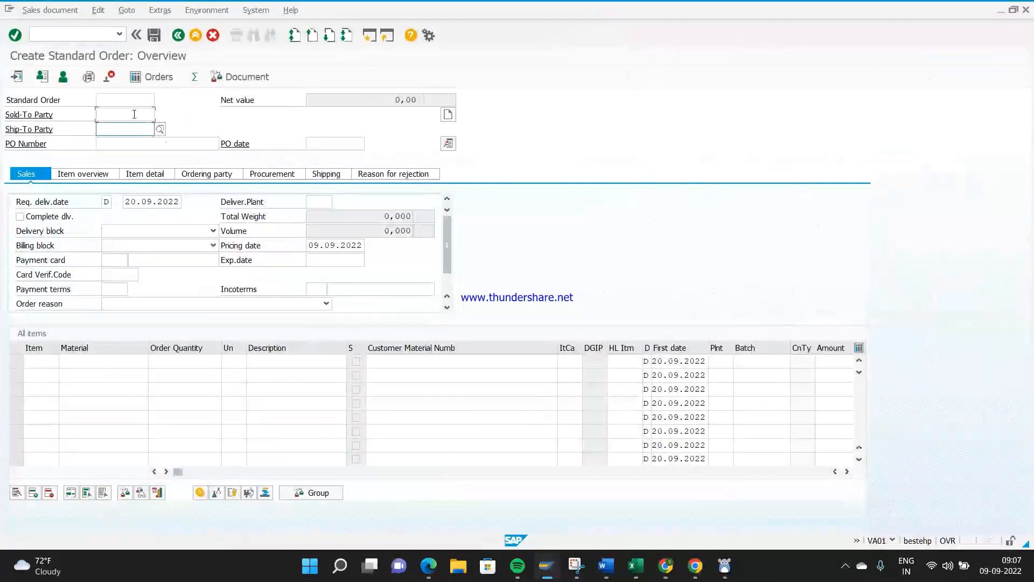
pyautogui.click(134, 114)
pyautogui.hotkey('ctrl', 'v')
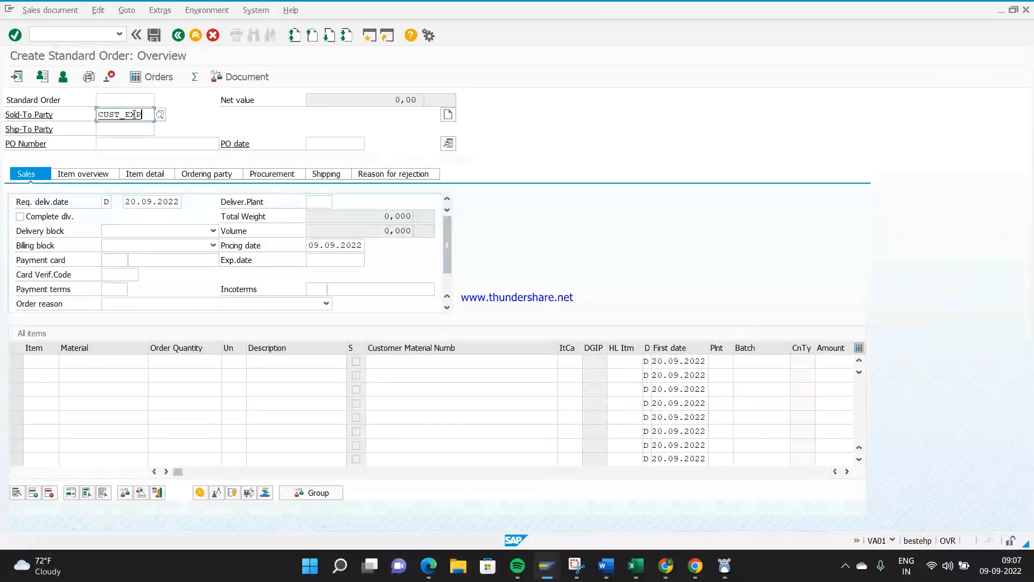
pyautogui.click(134, 129)
pyautogui.hotkey('ctrl', 'v')
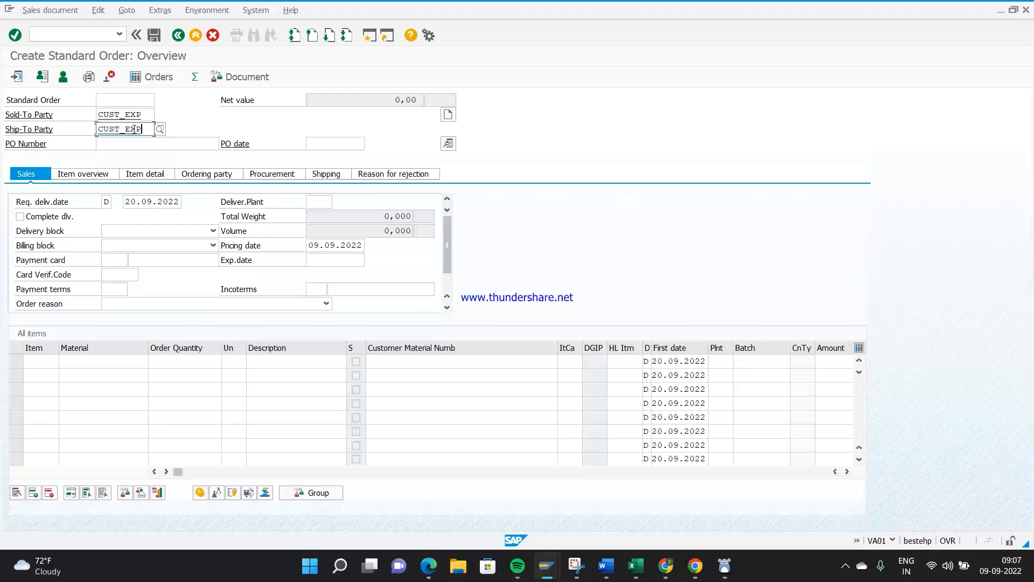
# Step: Fill in a placeholder PO number for the new order and confirm the header entries
pyautogui.click(134, 144)
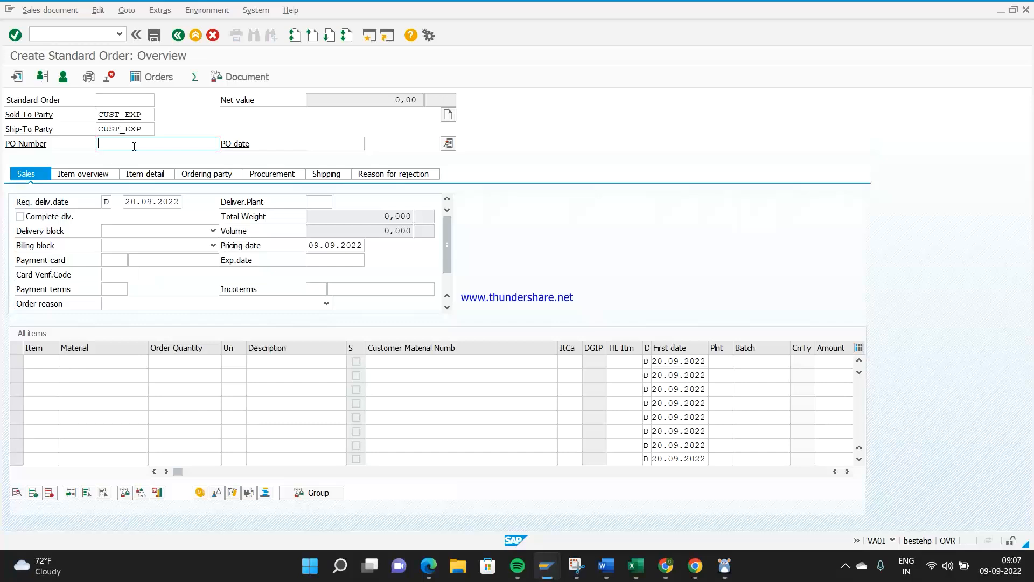
pyautogui.write('mmmm')
pyautogui.press('Return')
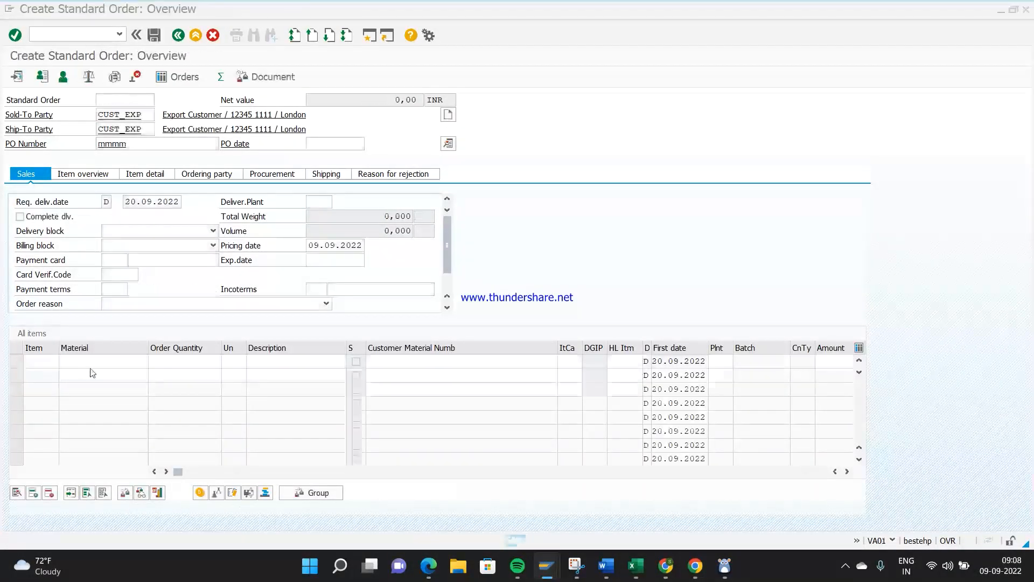
# Step: Enter material IN-RAW01 with an order quantity of 5 as the first order item
pyautogui.click(92, 362)
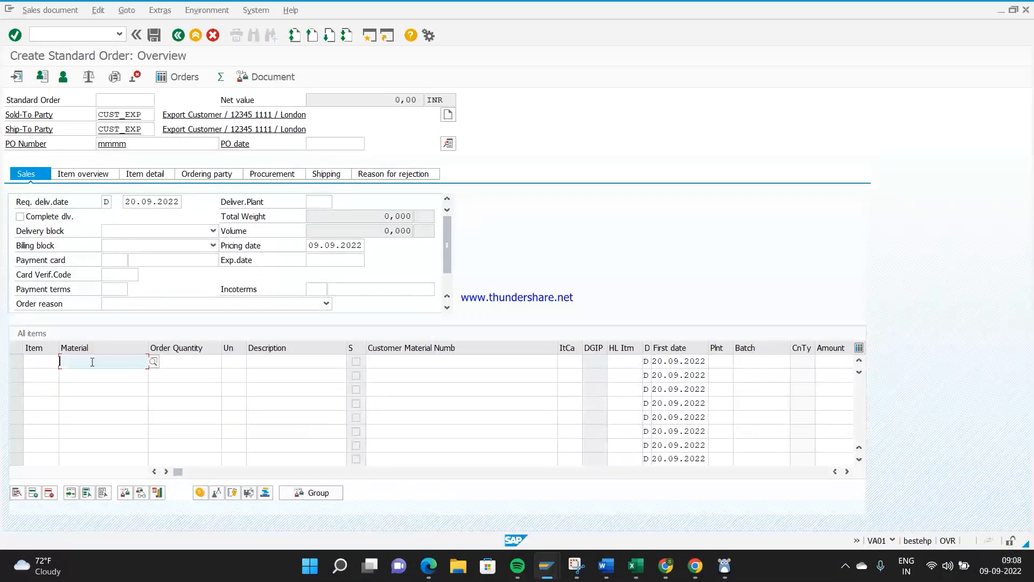
pyautogui.write('IN-RAW01')
pyautogui.press('Tab')
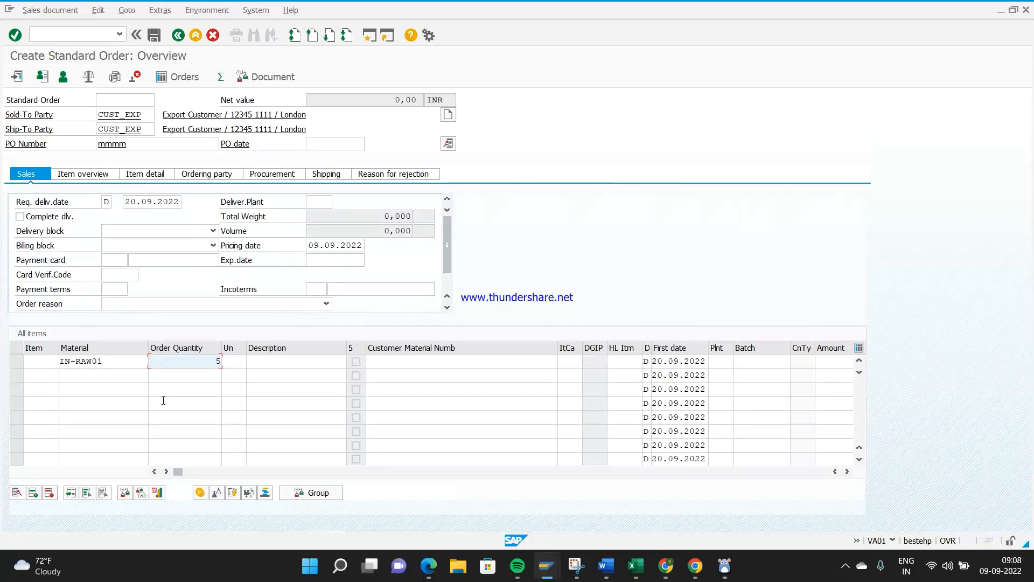
# Step: Set the IN-RAW01 item's plant to IN47 and save the sales order despite being incomplete
pyautogui.click(727, 361)
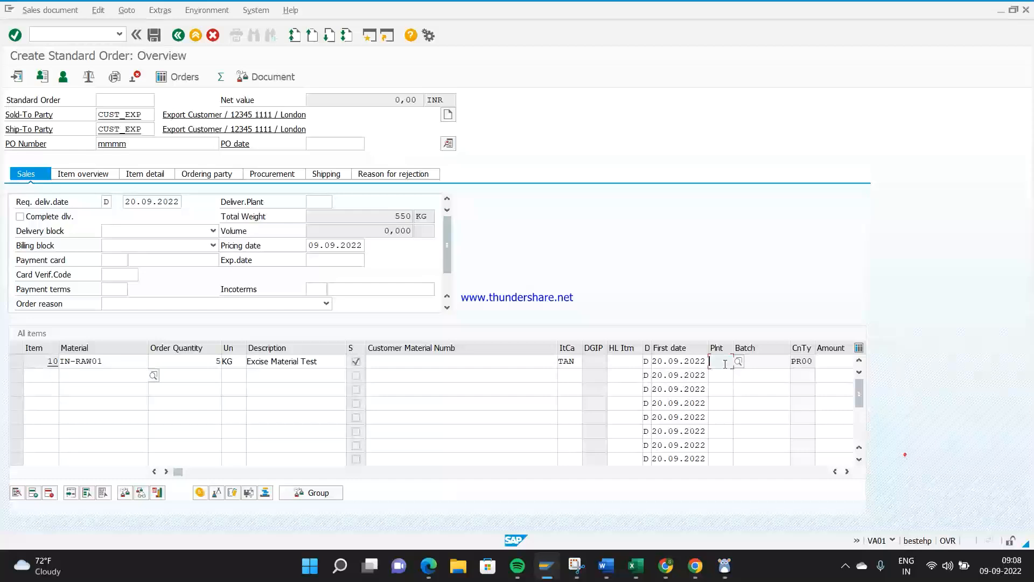
pyautogui.click(722, 362)
pyautogui.write('IN47')
pyautogui.press('Return')
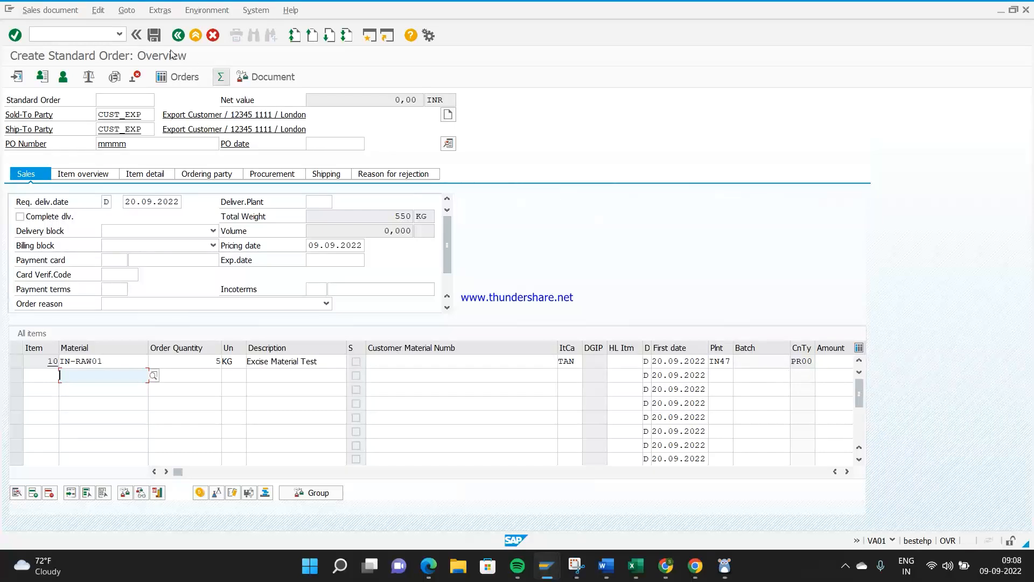
pyautogui.click(154, 35)
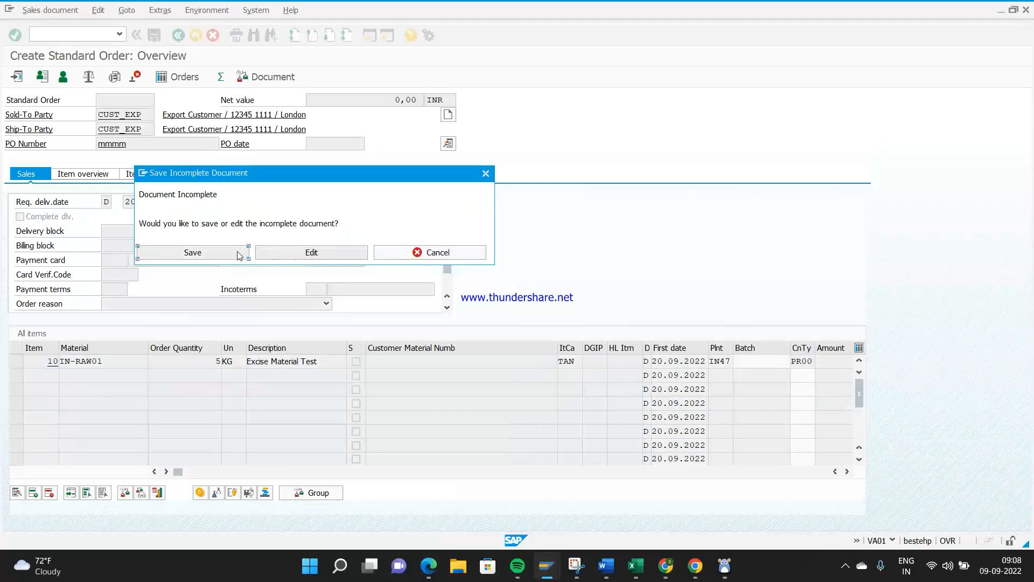
pyautogui.click(239, 255)
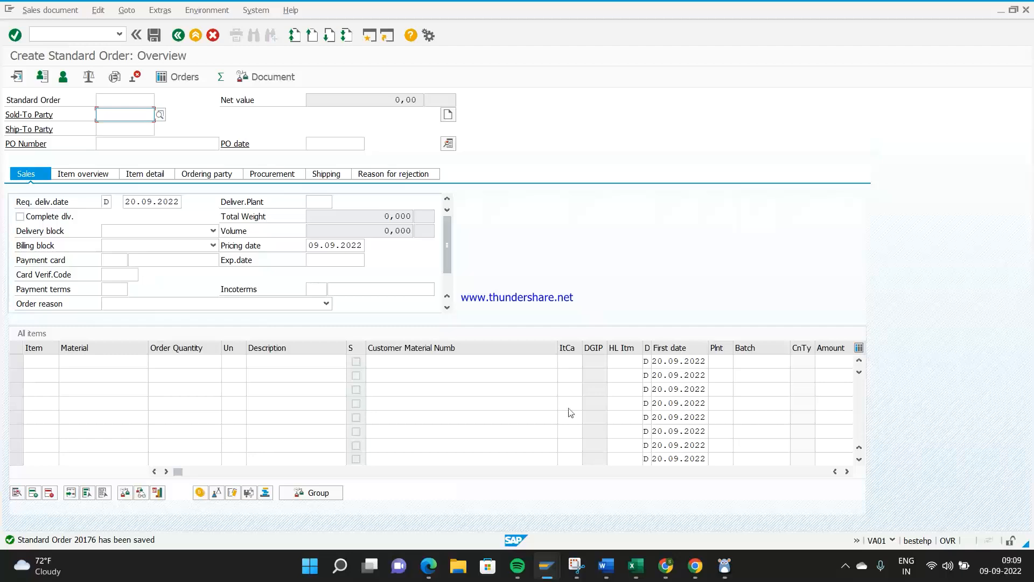
# Step: Switch back to the Word notes with the transaction codes and add the line "3 parts" below "Standard order type: OR"
pyautogui.moveTo(606, 566)
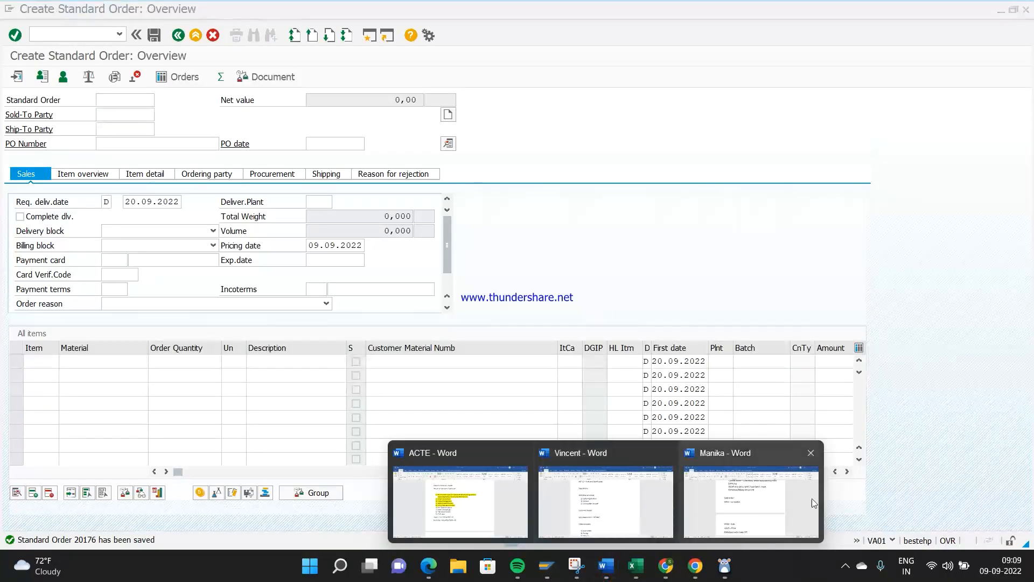
pyautogui.click(812, 499)
pyautogui.press('Return')
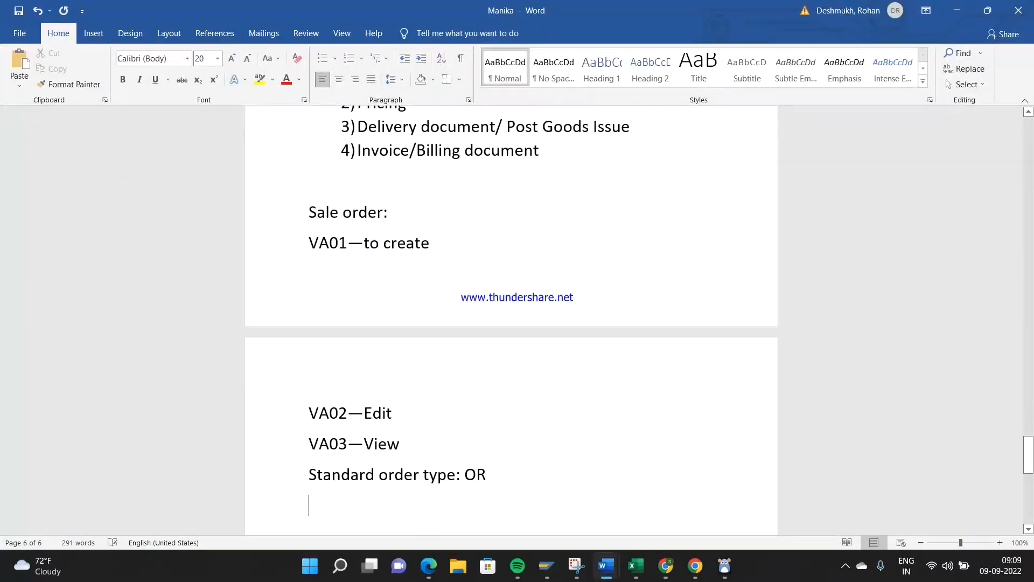
pyautogui.write('3 parts')
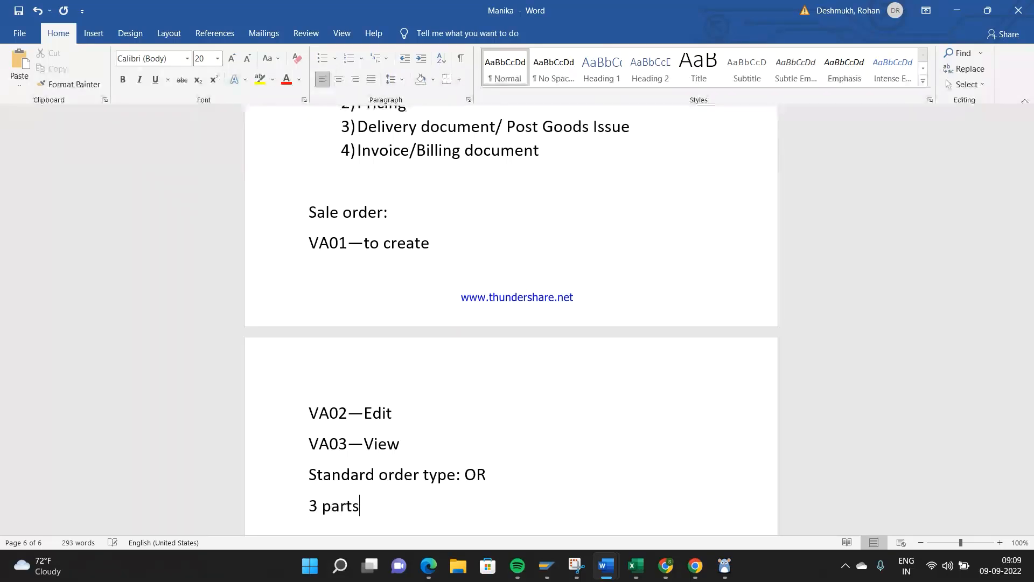
# Step: Add the lines "Header", "Item" and "Schedule line" below "3 parts" in the notes
pyautogui.press('Return')
pyautogui.write('Header')
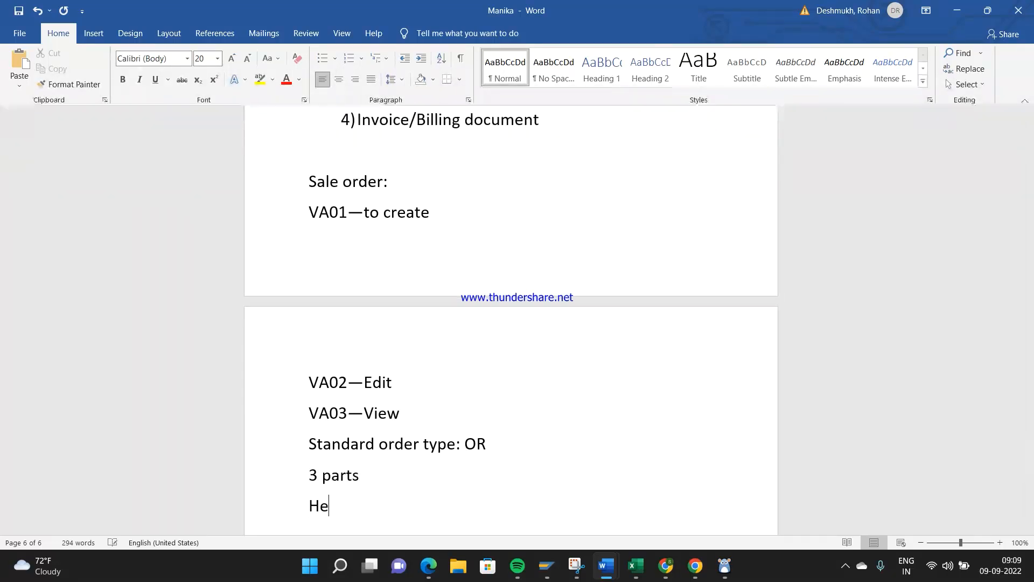
pyautogui.press('Return')
pyautogui.write('Item')
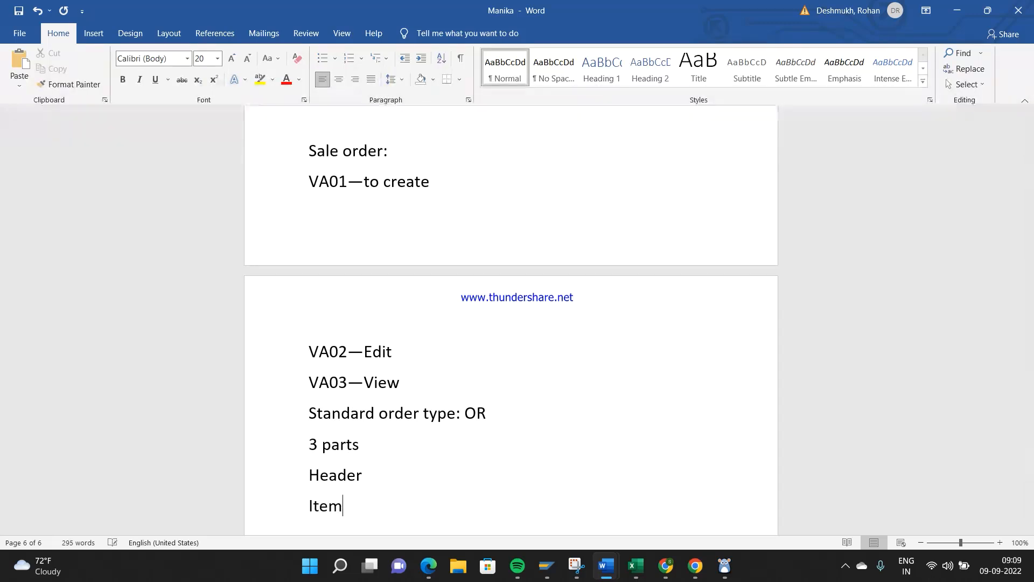
pyautogui.press('Return')
pyautogui.write('Sc')
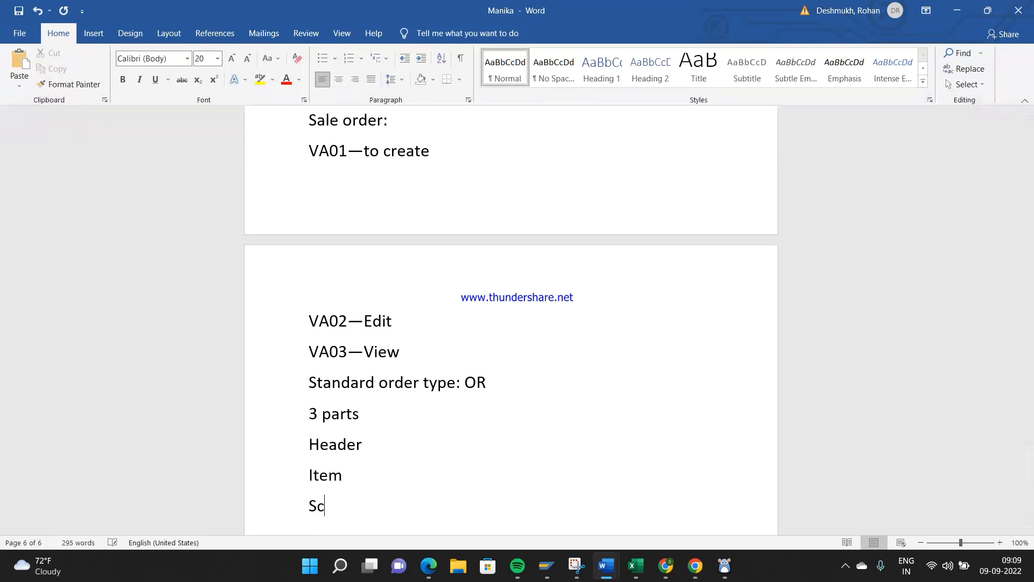
pyautogui.write('hedule line')
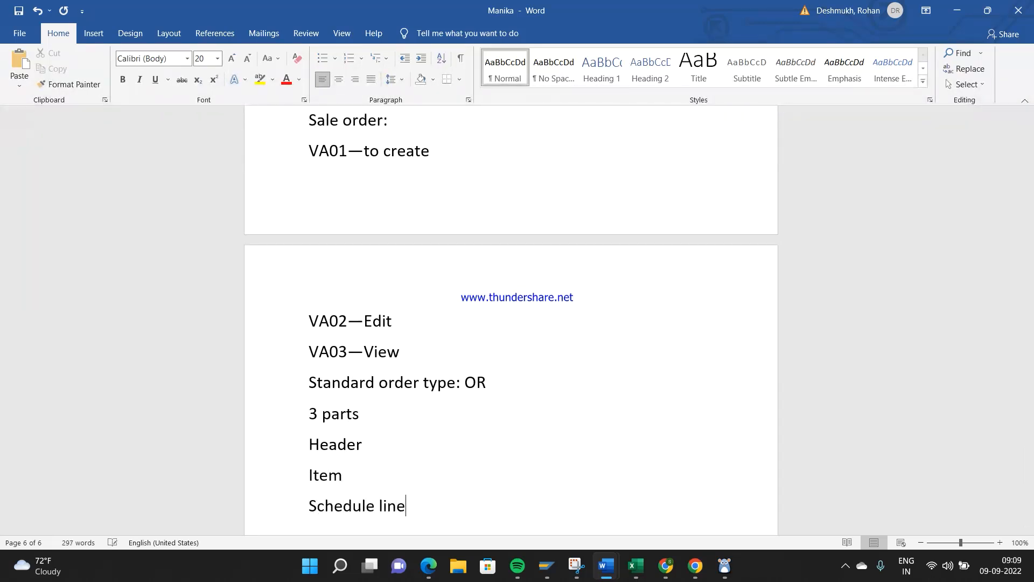
# Step: Switch to SAP and display the just saved standard order with transaction VA03
pyautogui.hotkey('alt', 'Tab')
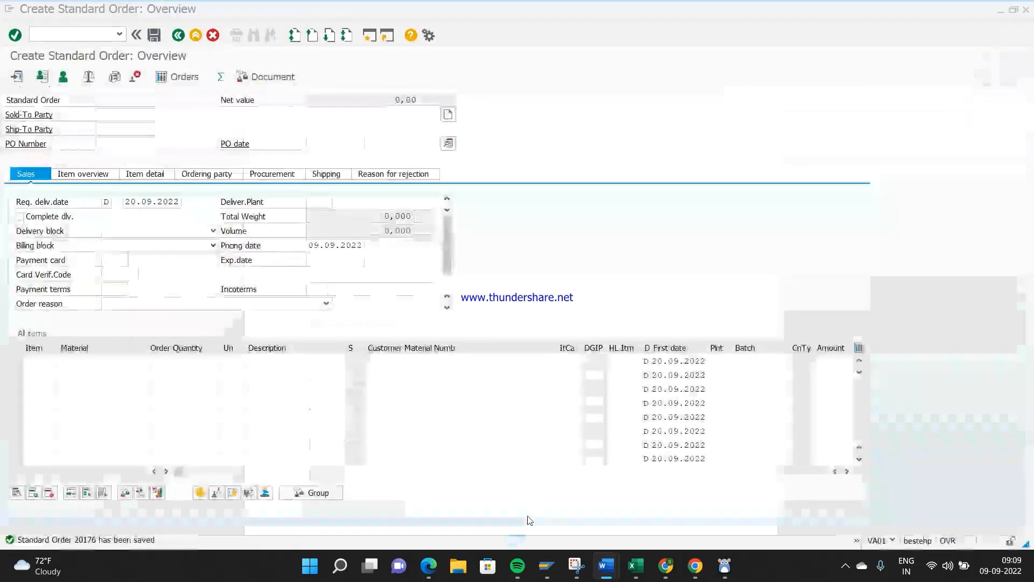
pyautogui.click(103, 33)
pyautogui.write('/nv')
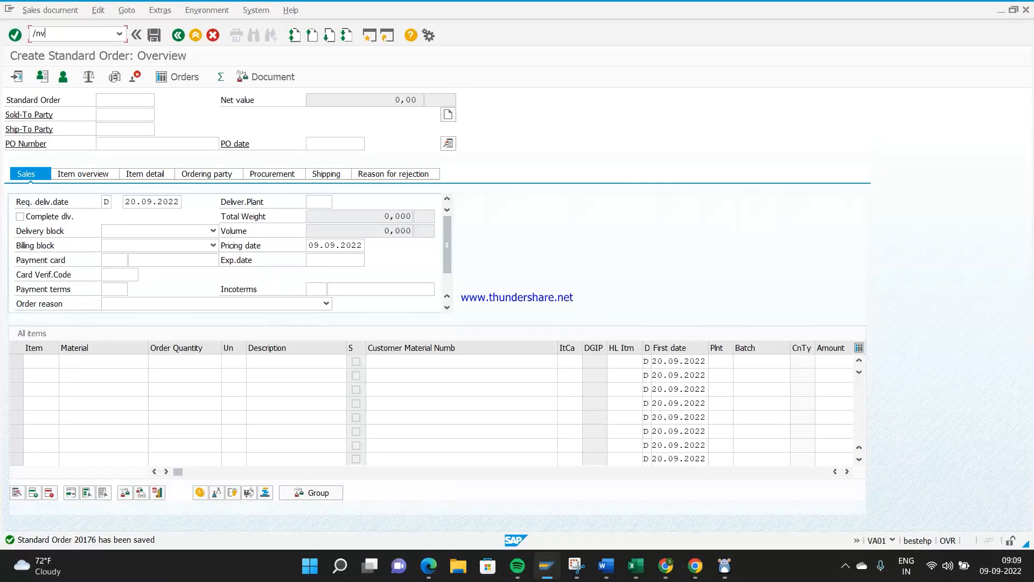
pyautogui.write('a03')
pyautogui.press('Return')
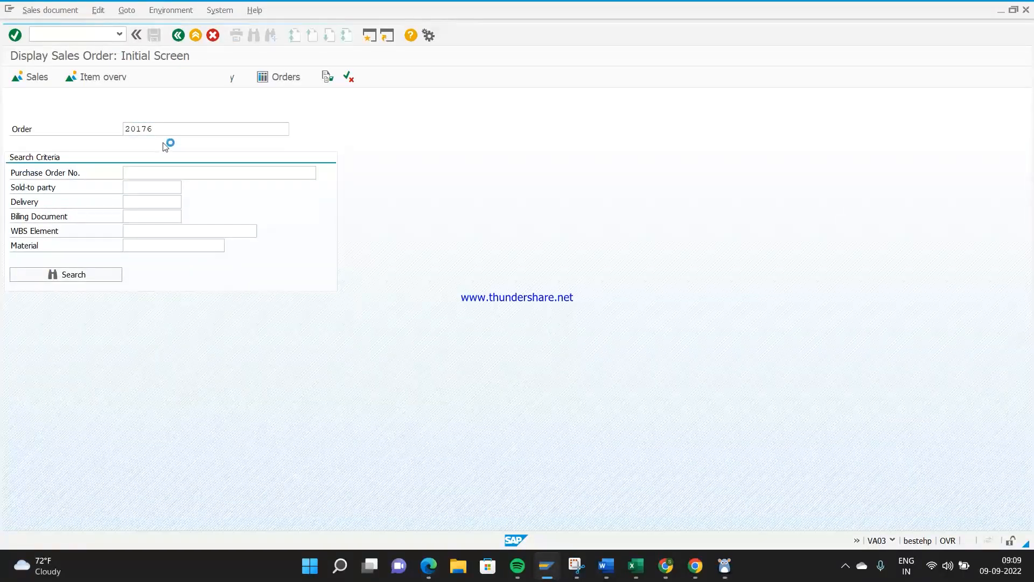
pyautogui.press('Return')
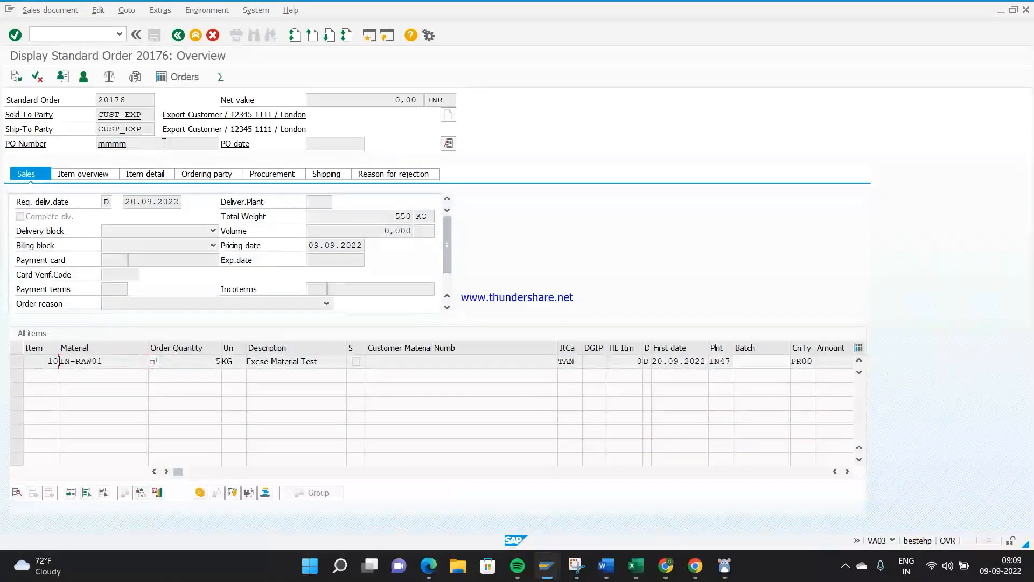
# Step: Examine the order's header data, including billing, account assignment, partners, order data and additional data, and return to the overview
pyautogui.click(447, 144)
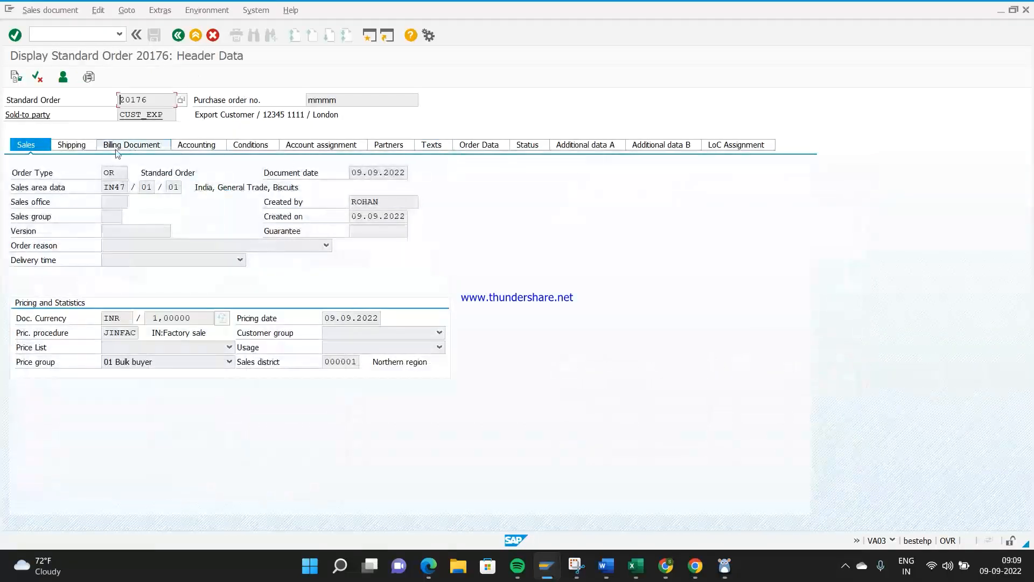
pyautogui.click(87, 146)
pyautogui.click(132, 146)
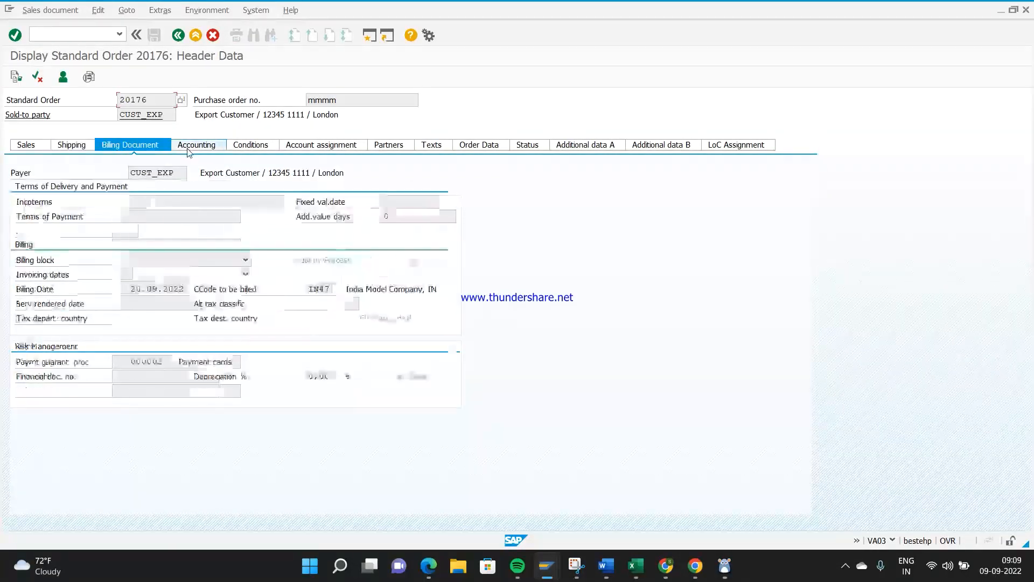
pyautogui.click(210, 147)
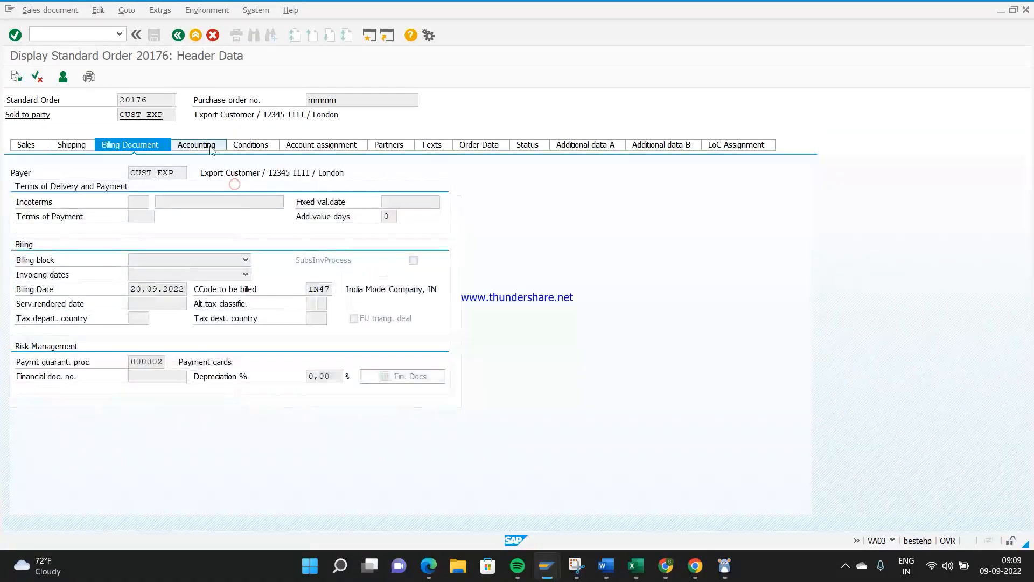
pyautogui.click(300, 151)
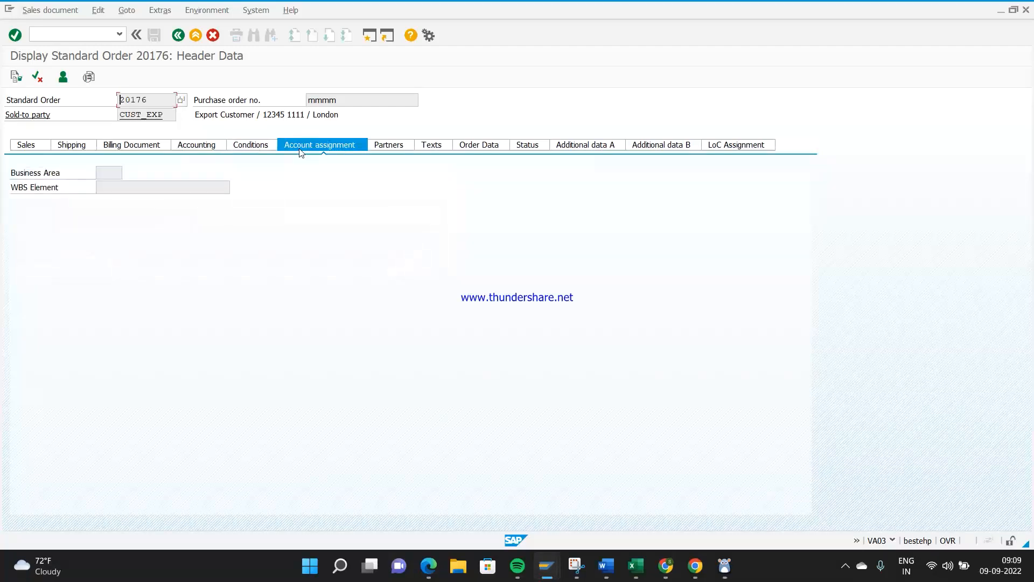
pyautogui.click(384, 148)
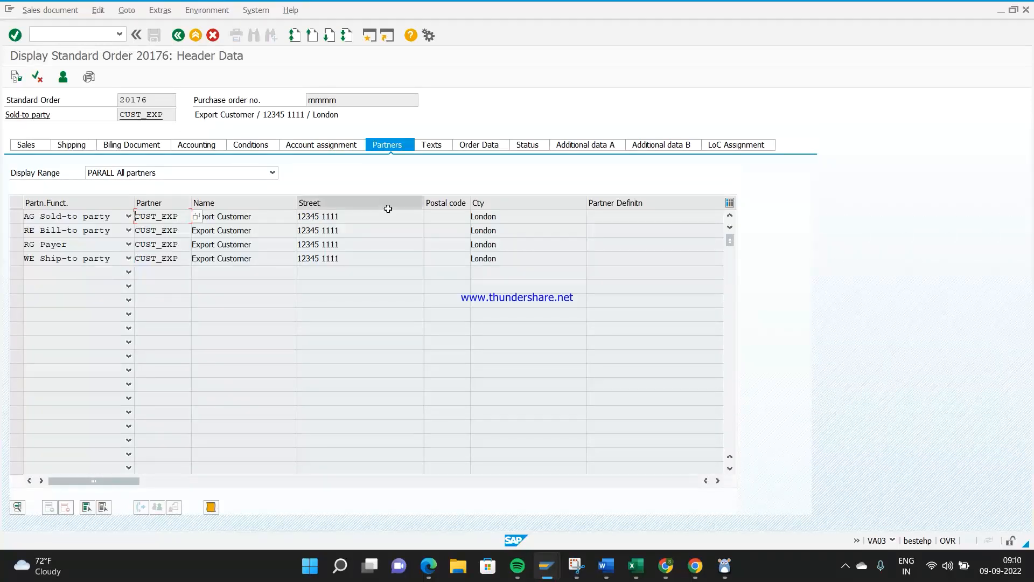
pyautogui.click(432, 145)
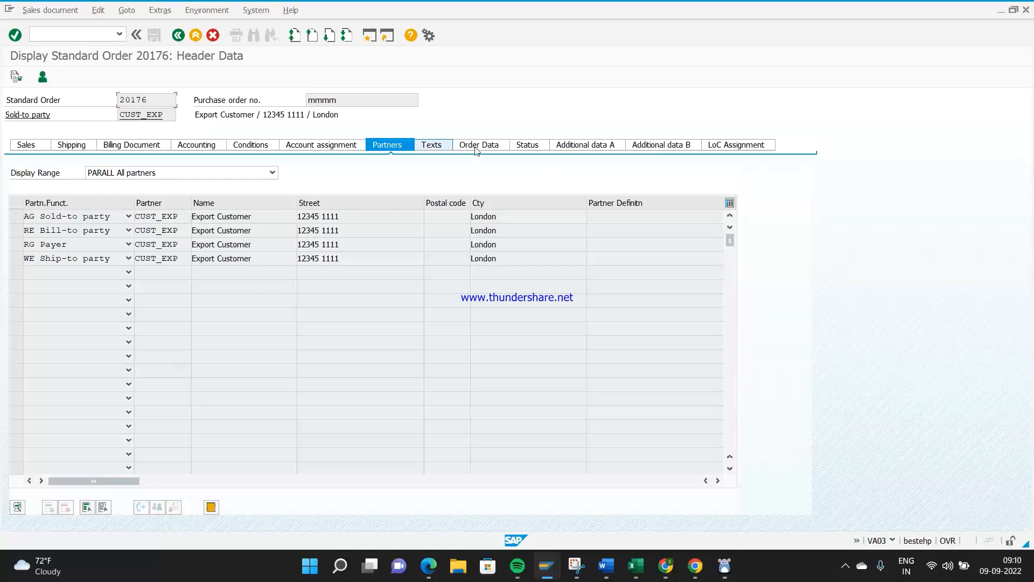
pyautogui.click(487, 145)
pyautogui.click(584, 145)
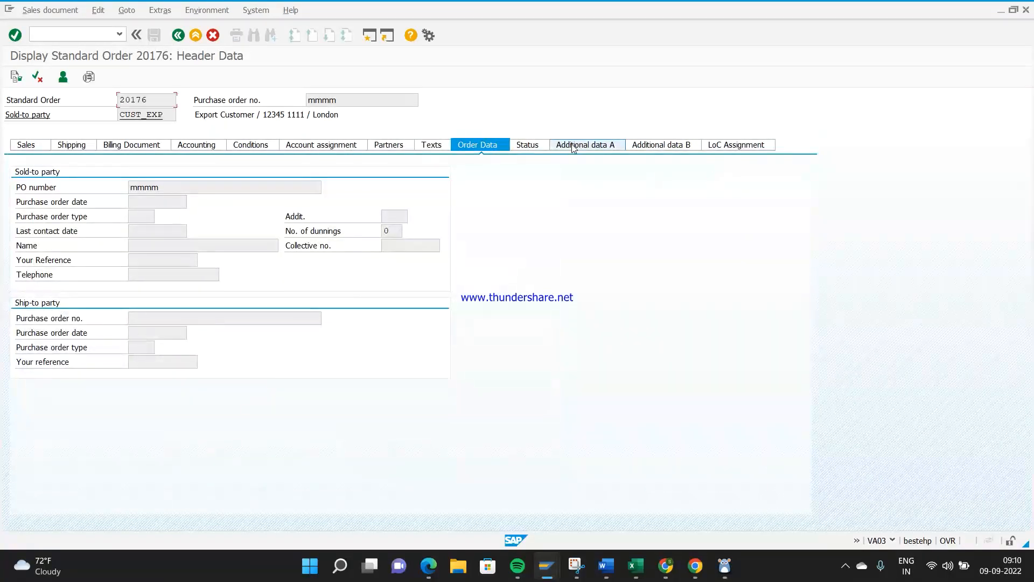
pyautogui.click(646, 145)
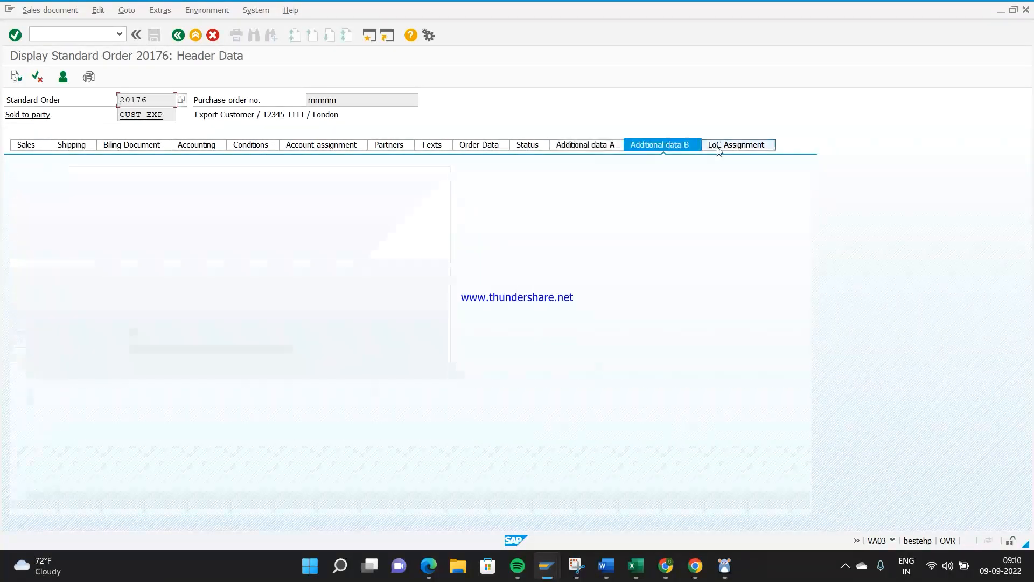
pyautogui.click(181, 38)
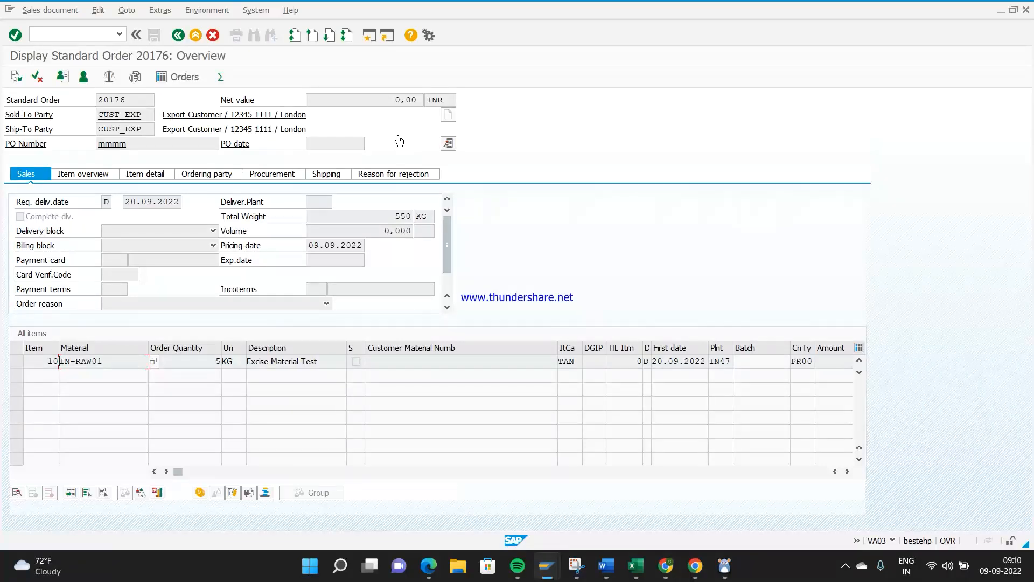
# Step: Display the details of item IN-RAW01 and review its material, general sales data and shipping data
pyautogui.doubleClick(119, 362)
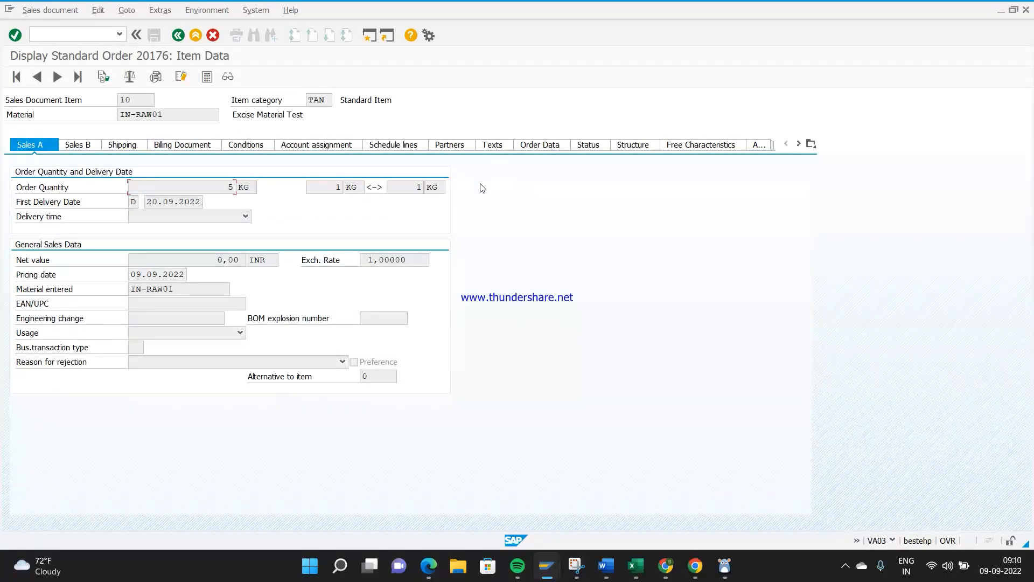
pyautogui.moveTo(219, 114); pyautogui.dragTo(123, 115)
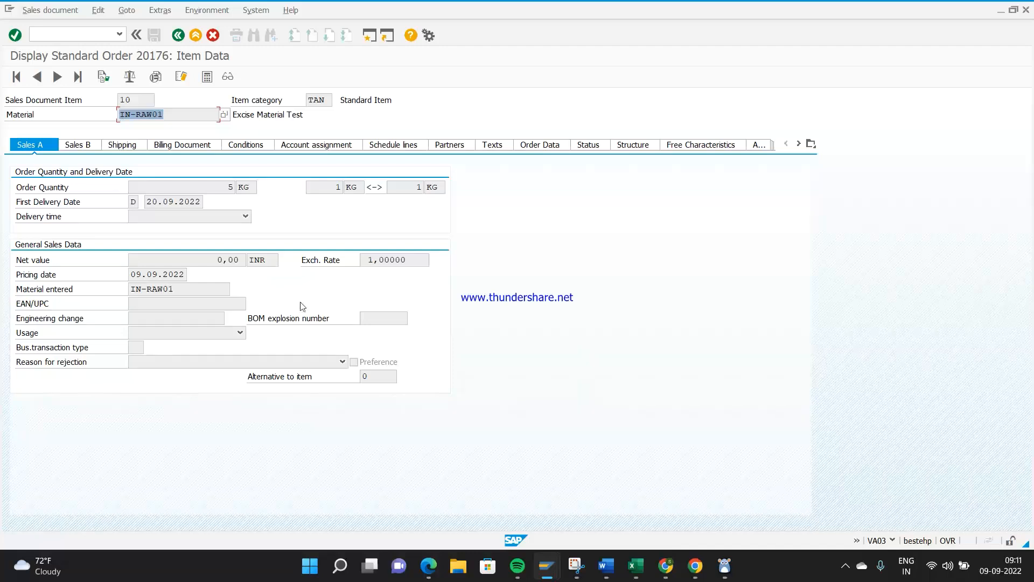
pyautogui.click(96, 150)
pyautogui.click(119, 147)
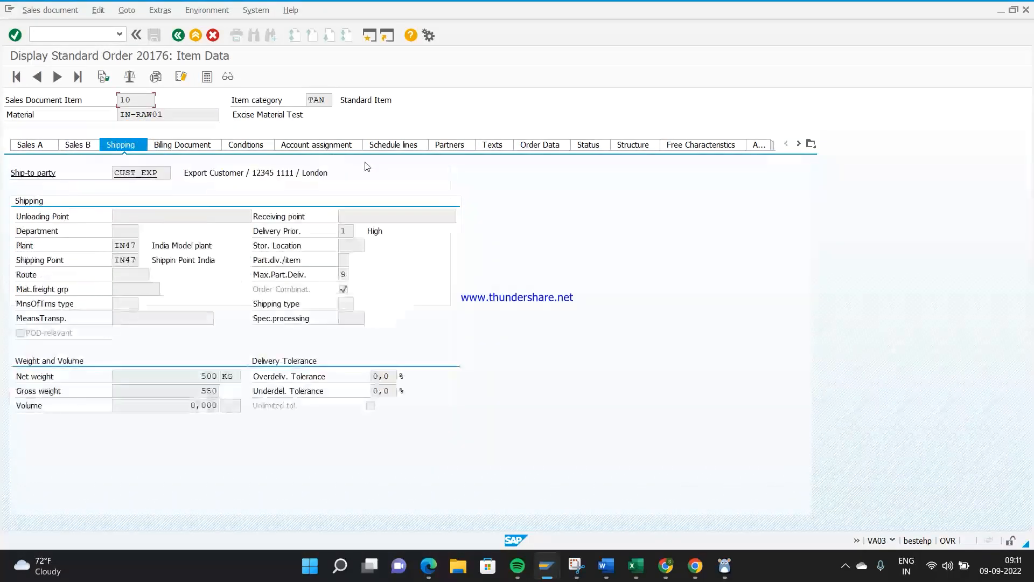
# Step: Examine the item's schedule lines, focusing on confirmed quantity and delivery date, and return to the order overview
pyautogui.click(409, 149)
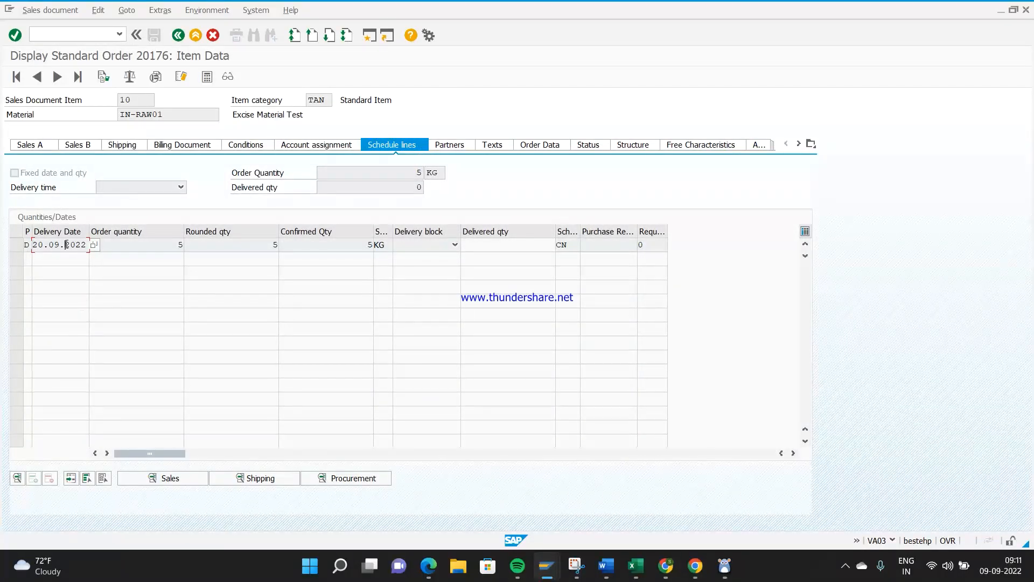
pyautogui.moveTo(351, 246); pyautogui.dragTo(372, 246)
pyautogui.click(355, 244)
pyautogui.click(37, 245)
pyautogui.moveTo(38, 245); pyautogui.dragTo(25, 245)
pyautogui.click(71, 247)
pyautogui.click(177, 36)
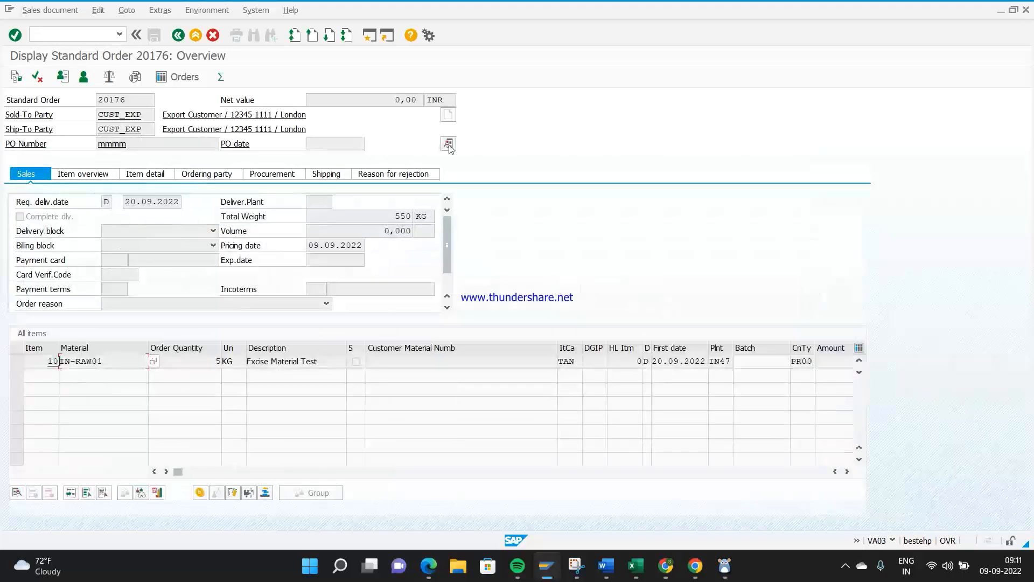
# Step: Reopen the order's header sales data and highlight the order type OR
pyautogui.click(442, 143)
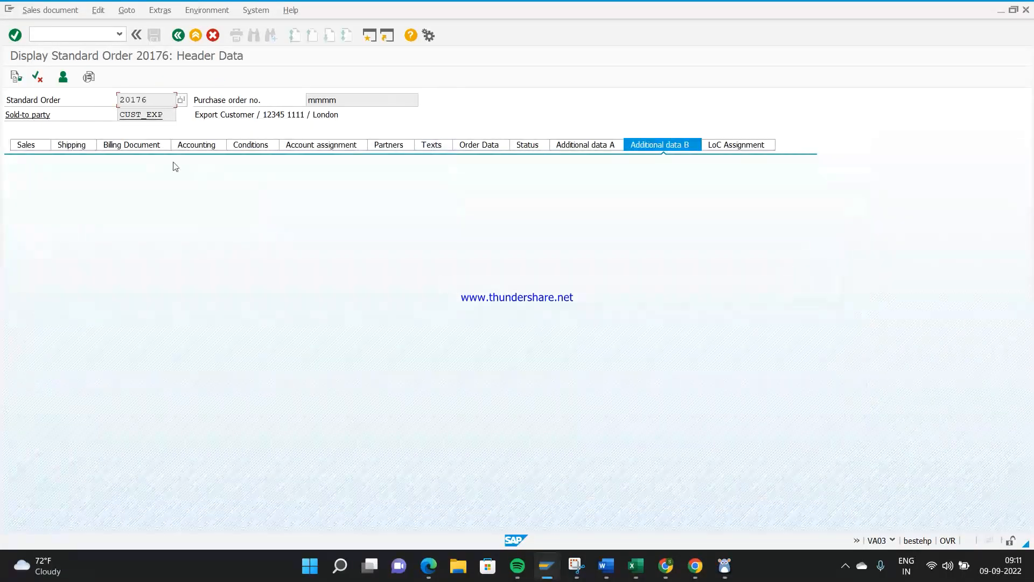
pyautogui.click(45, 147)
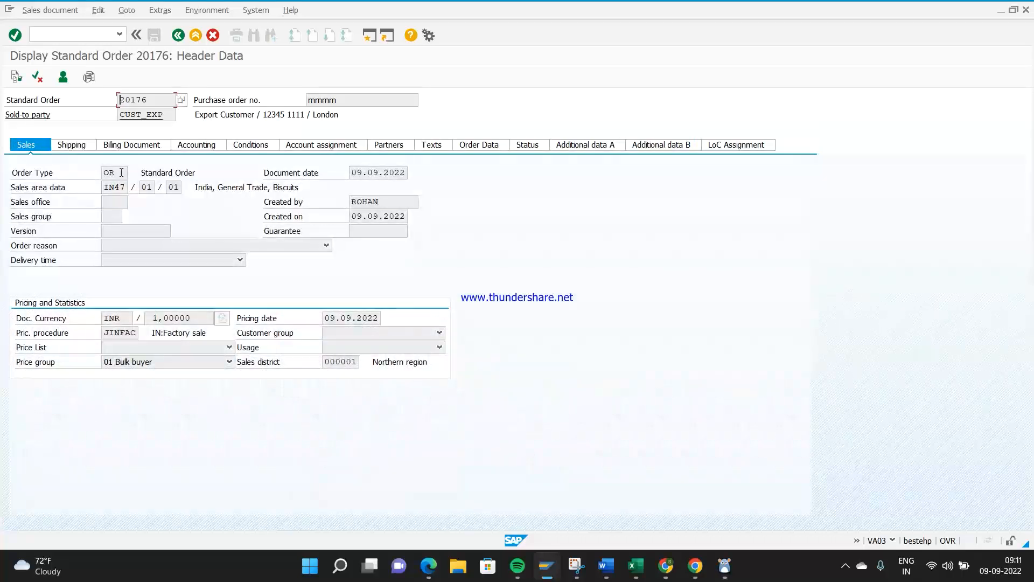
pyautogui.moveTo(121, 173); pyautogui.dragTo(102, 169)
pyautogui.click(844, 567)
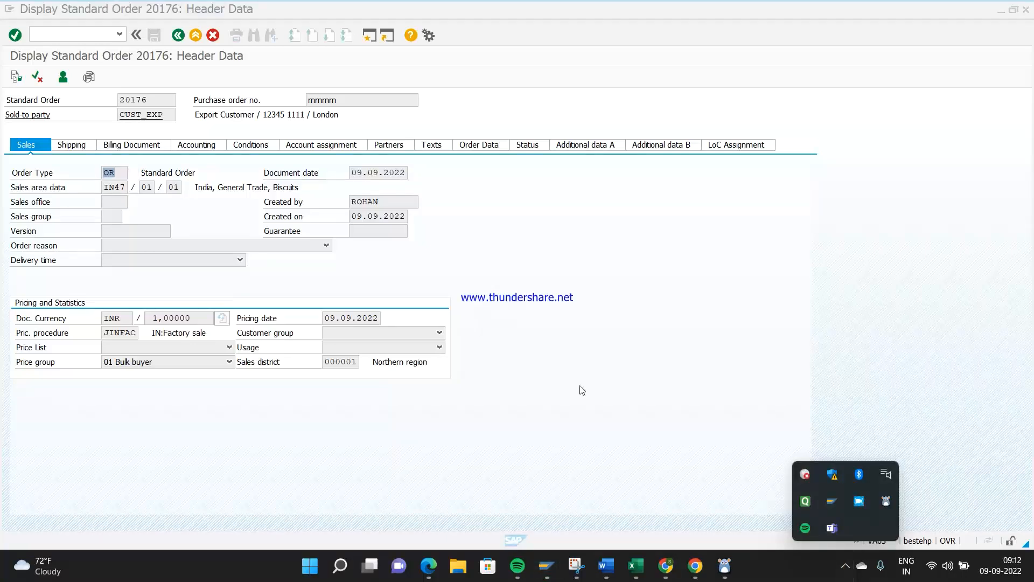
pyautogui.click(582, 390)
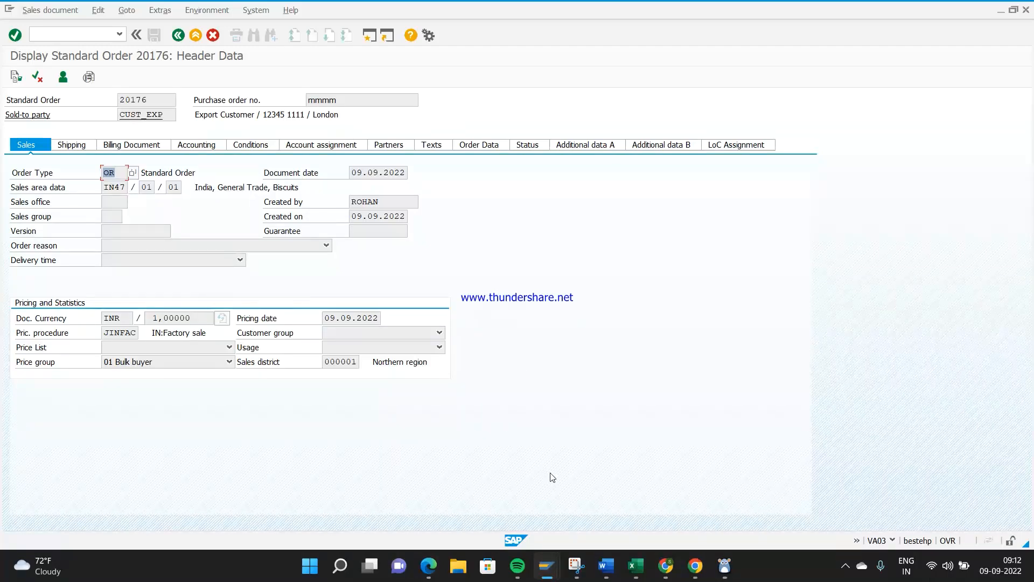
# Step: Open a new SAP session, check the Google Meet window briefly, and start transaction SPRO in the new session
pyautogui.click(371, 35)
pyautogui.click(667, 565)
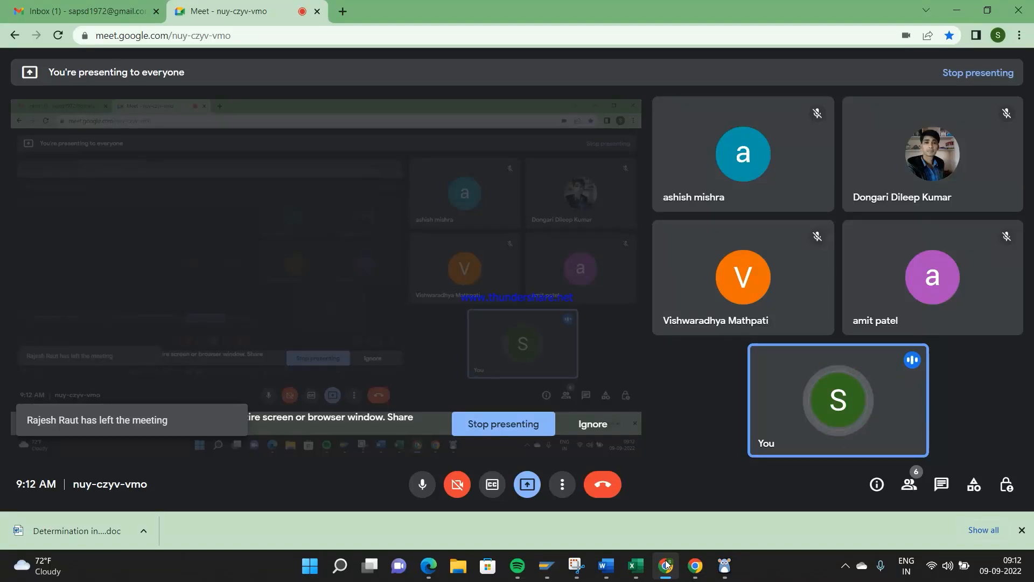
pyautogui.click(667, 566)
pyautogui.click(79, 37)
pyautogui.write('spro')
pyautogui.press('Return')
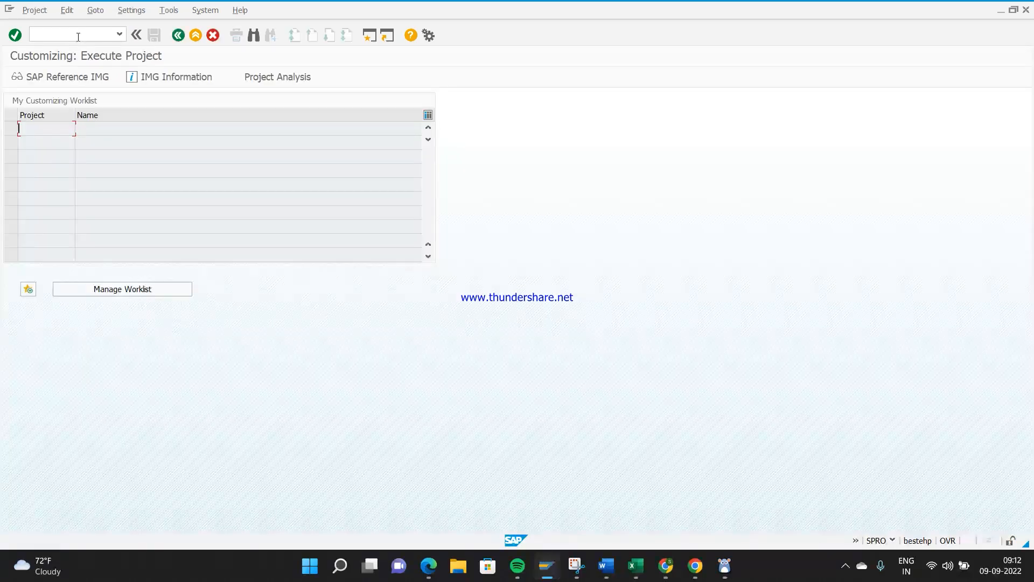
# Step: Display the SAP Reference IMG and expand Sales and Distribution > Sales > Sales Documents > Sales Document Header
pyautogui.click(83, 81)
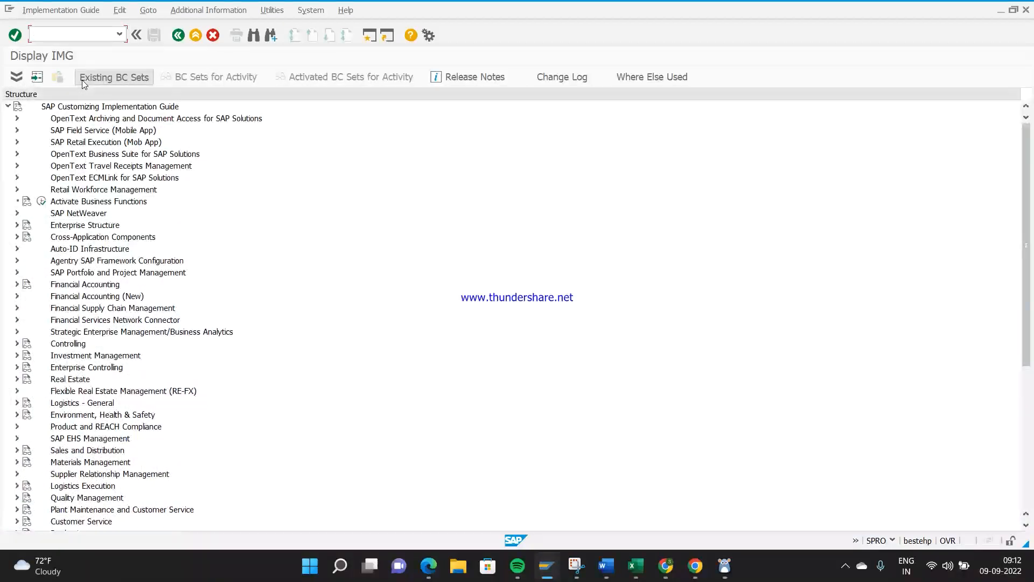
pyautogui.click(16, 451)
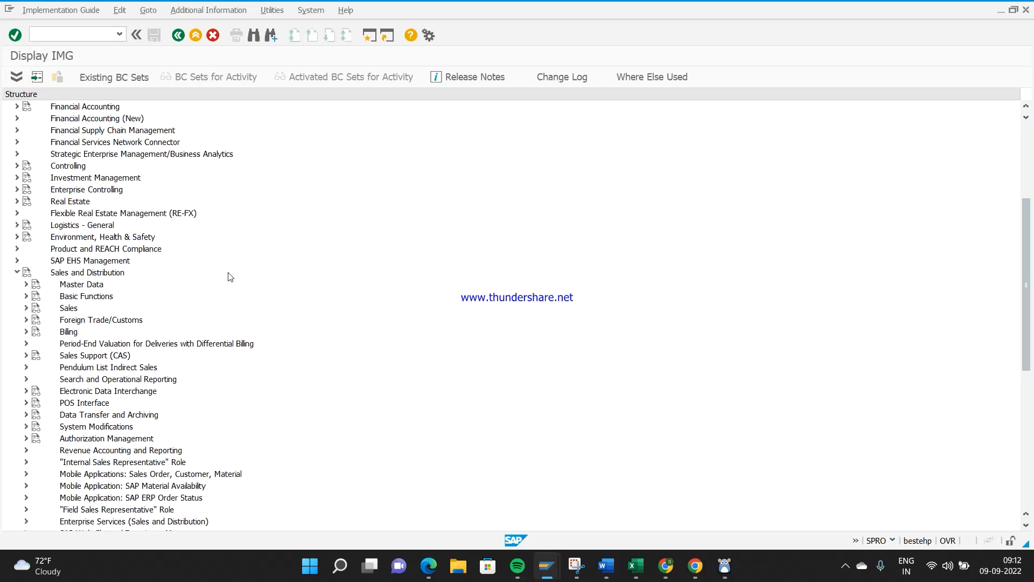
pyautogui.click(27, 309)
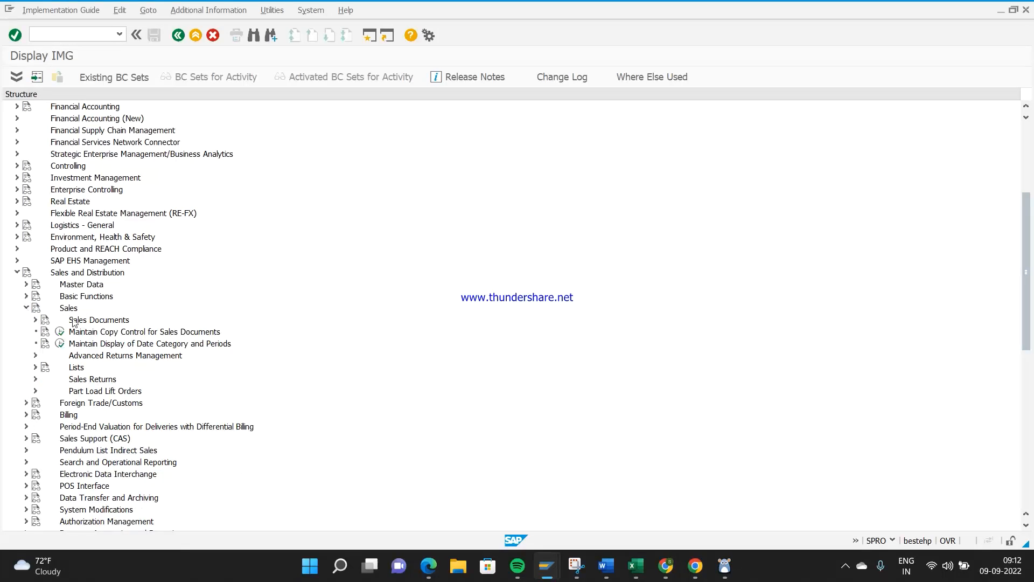
pyautogui.click(35, 321)
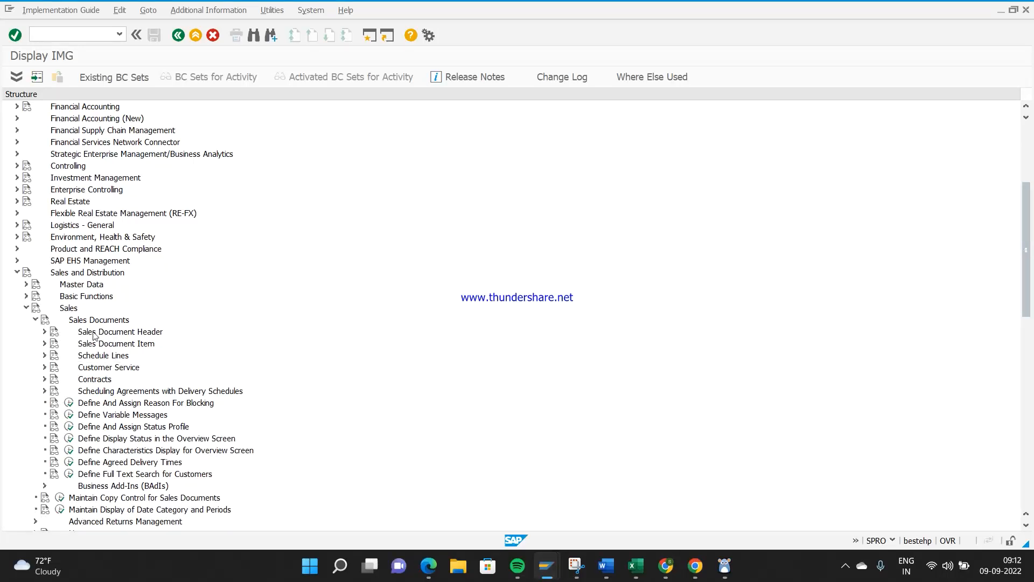
pyautogui.click(44, 332)
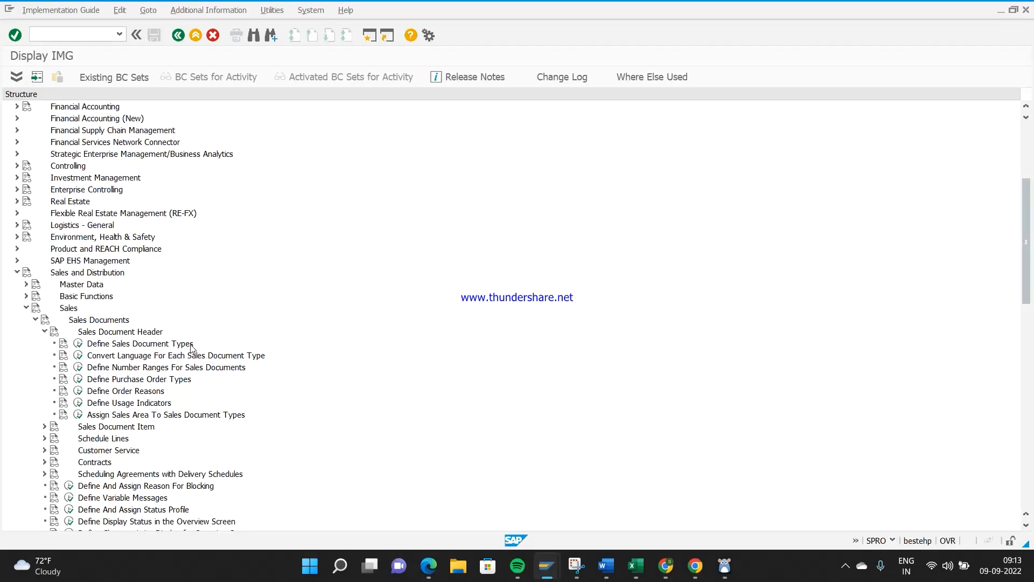
# Step: Open the Define Sales Document Types customizing and position the order type list at OR
pyautogui.click(78, 346)
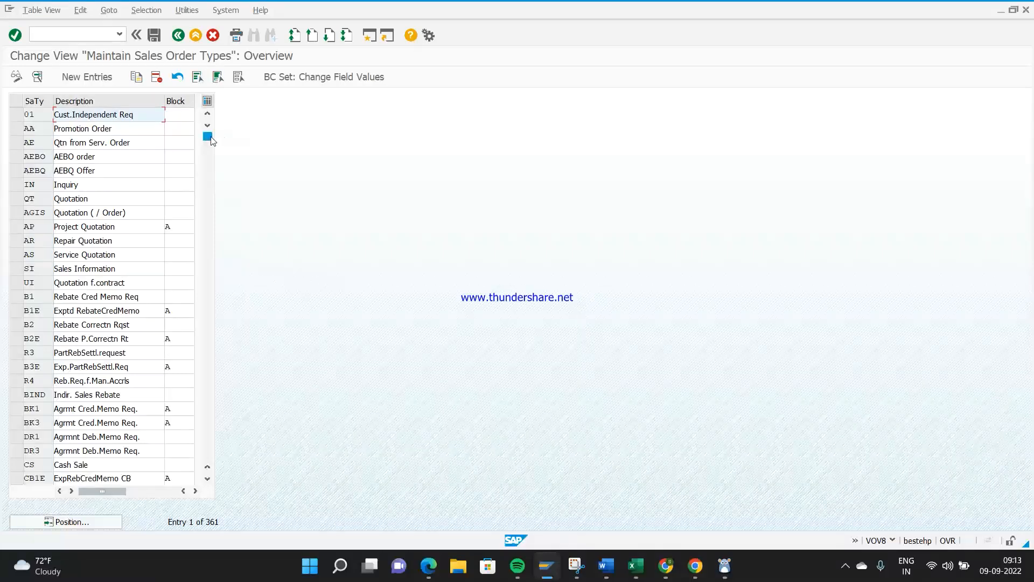
pyautogui.moveTo(208, 192); pyautogui.dragTo(209, 248)
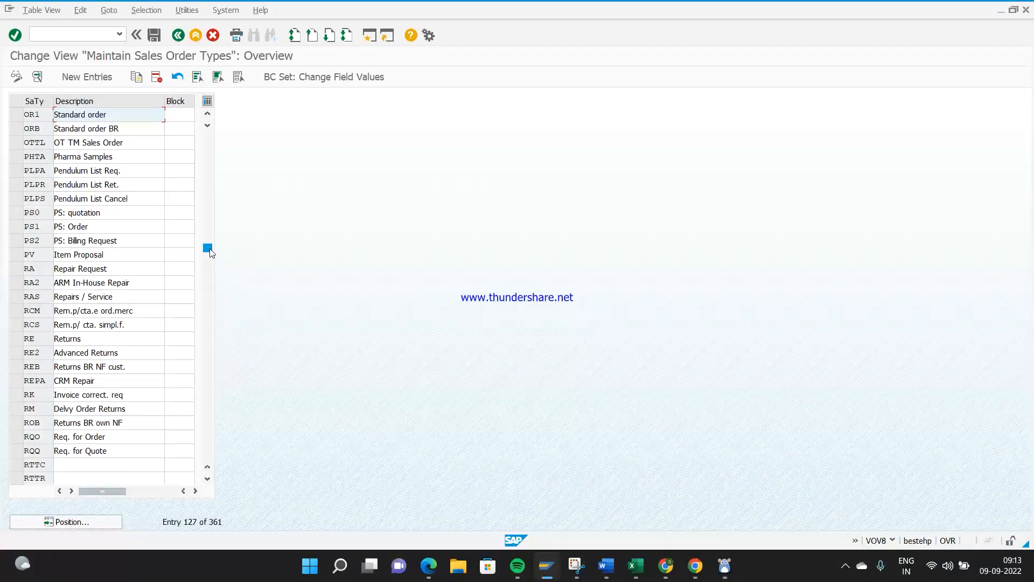
pyautogui.click(211, 282)
pyautogui.click(209, 251)
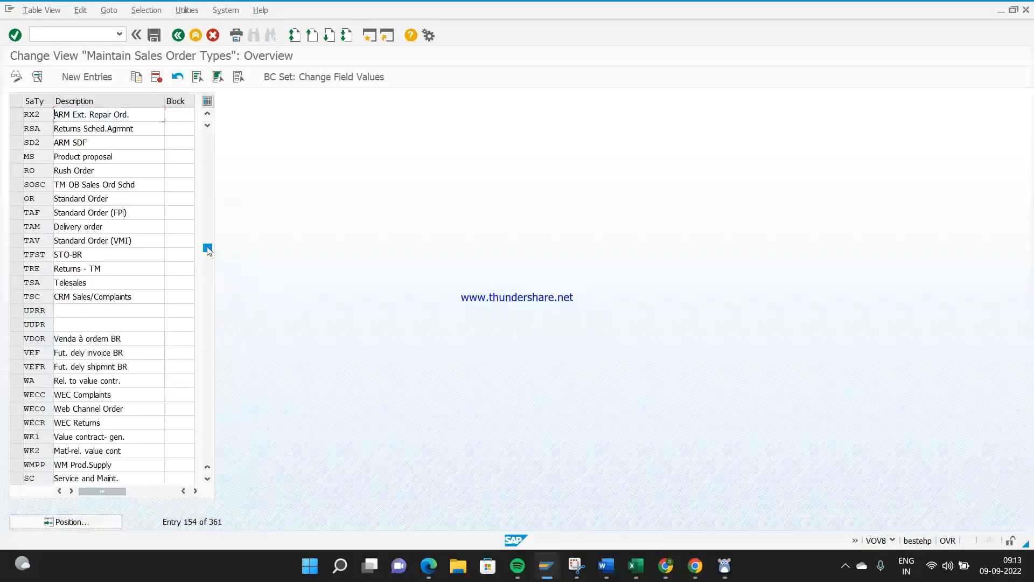
pyautogui.click(209, 237)
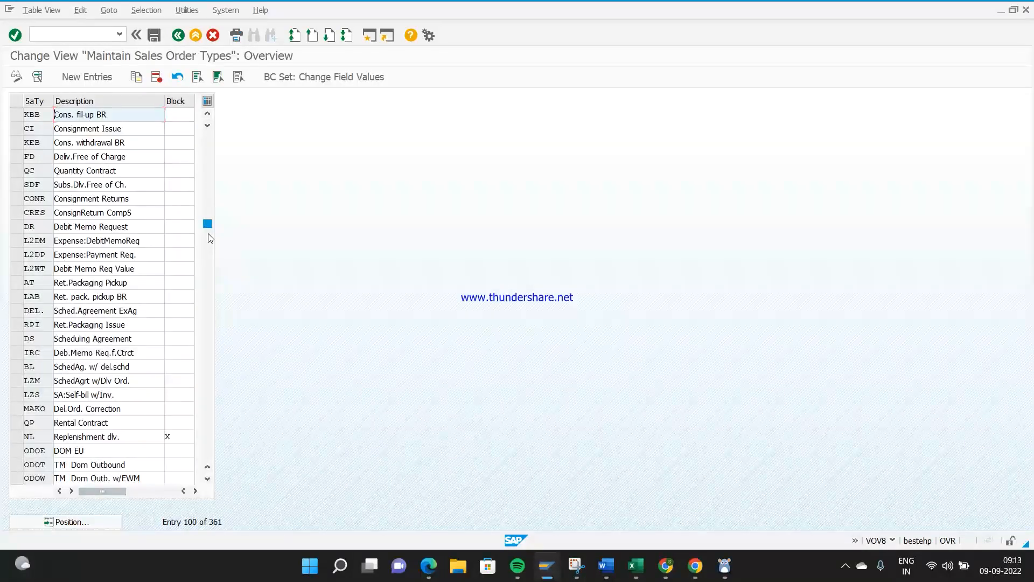
pyautogui.click(114, 522)
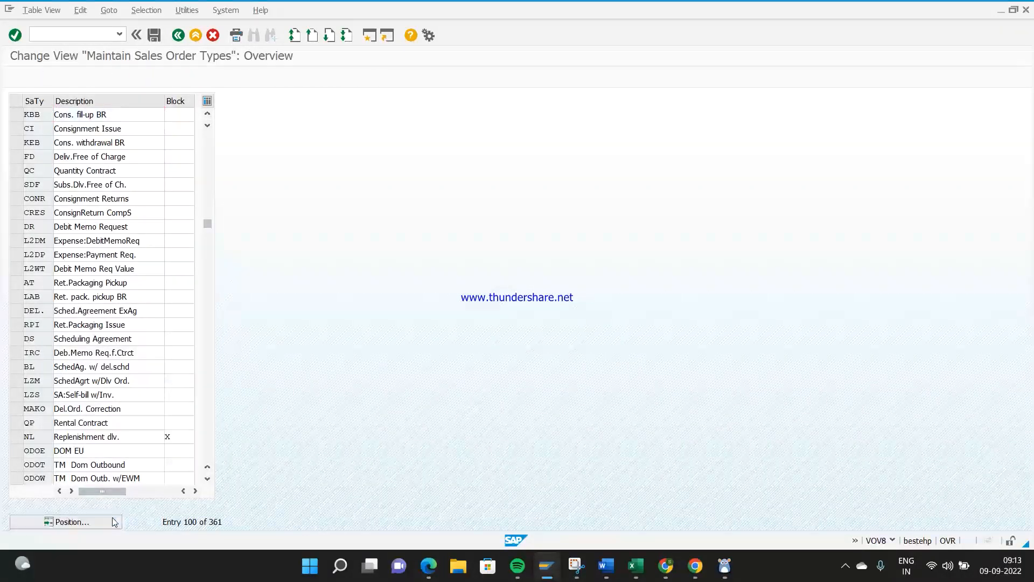
pyautogui.write('OR')
pyautogui.press('Return')
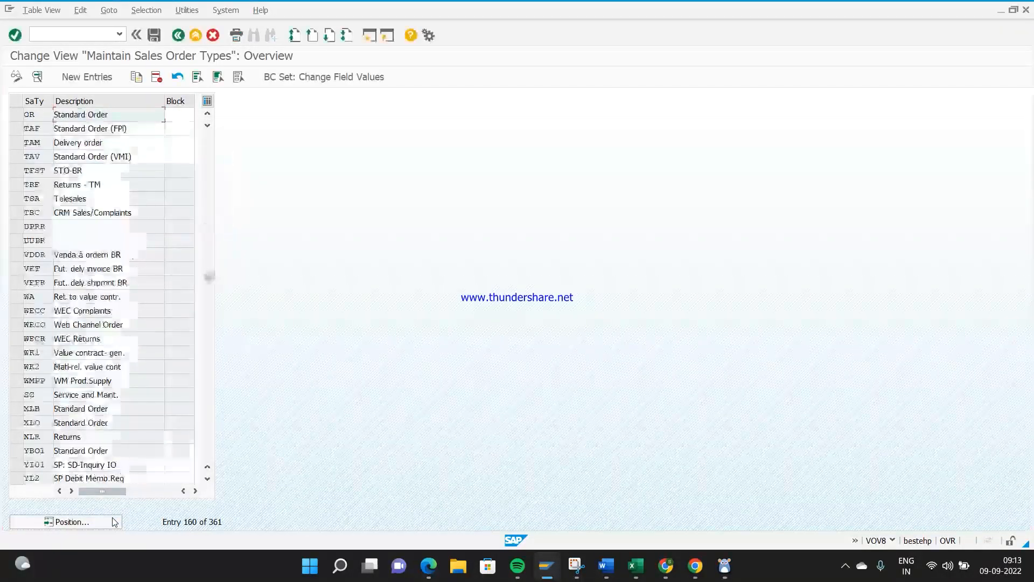
# Step: Copy order type OR as new type ZASH, describing it with the owner's first name followed by "sales order"
pyautogui.click(17, 116)
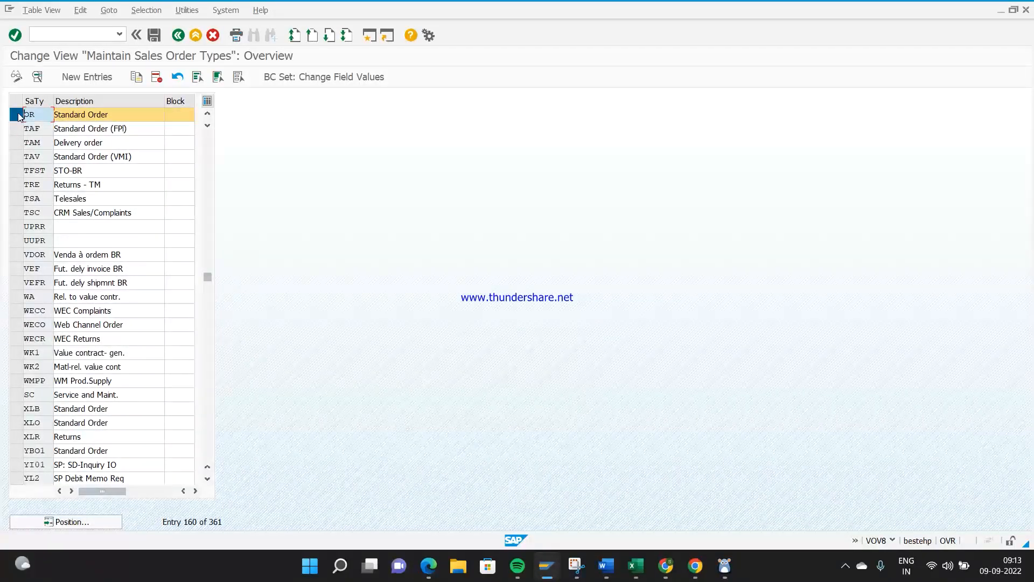
pyautogui.click(136, 77)
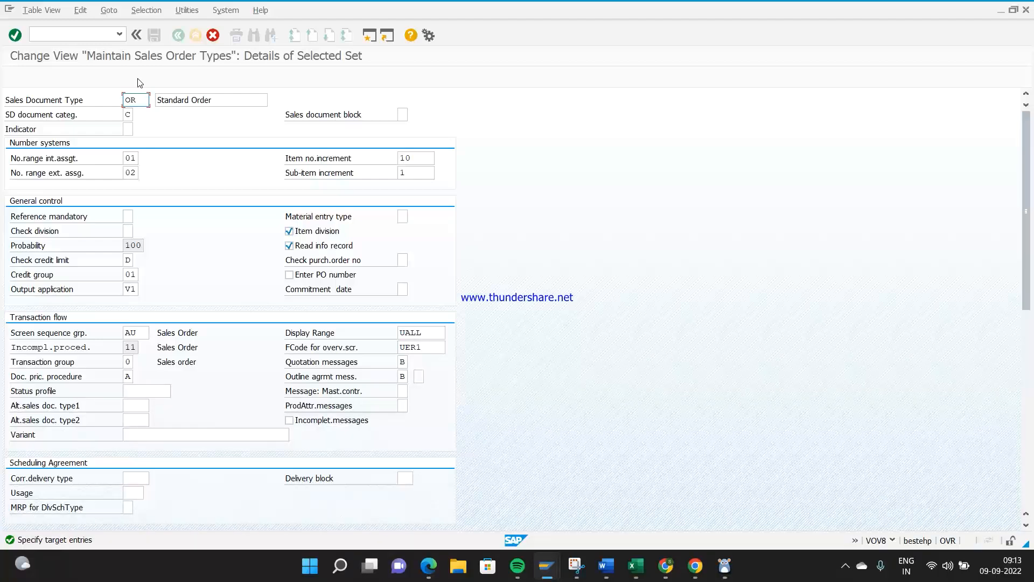
pyautogui.press('BackSpace')
pyautogui.press('BackSpace')
pyautogui.write('Z')
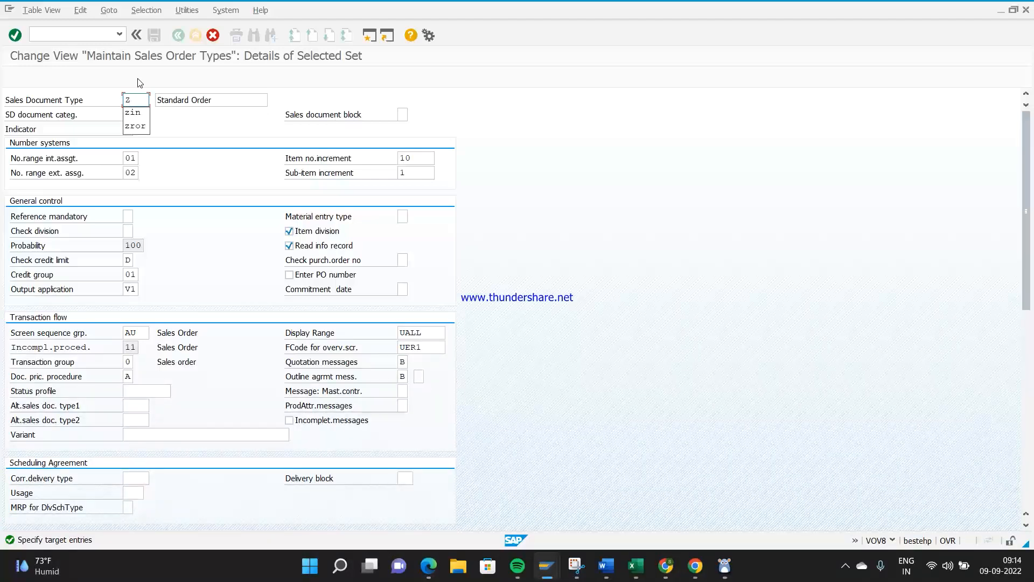
pyautogui.write('ash')
pyautogui.press('Tab')
pyautogui.write('AShish sales order')
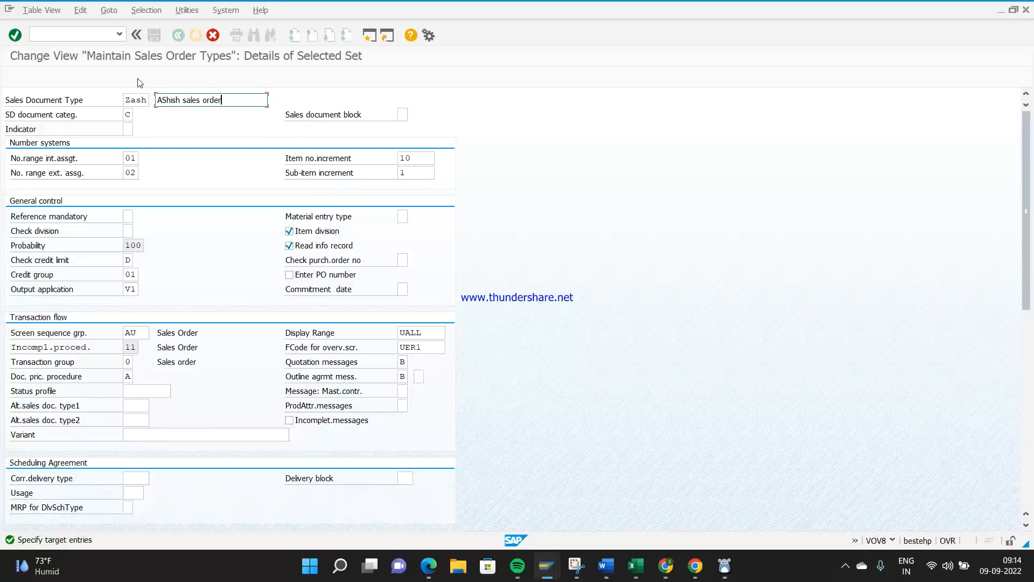
# Step: Correct the capitalization of the name in ZASH's description and confirm the copied entry as relevant for copying control
pyautogui.click(167, 101)
pyautogui.press('BackSpace')
pyautogui.write('sh')
pyautogui.press('Delete')
pyautogui.write('ish sales order')
pyautogui.press('Return')
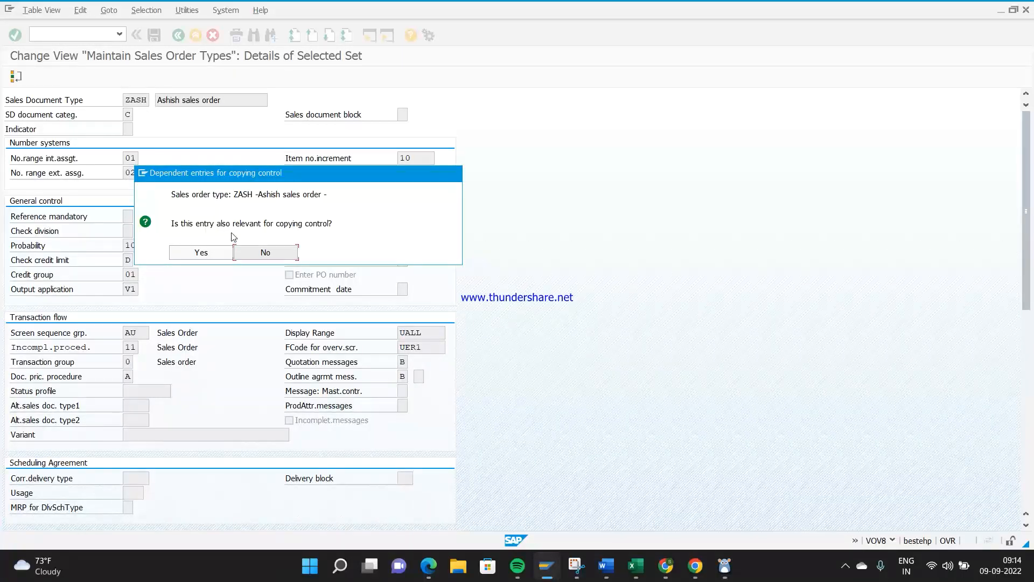
pyautogui.click(205, 253)
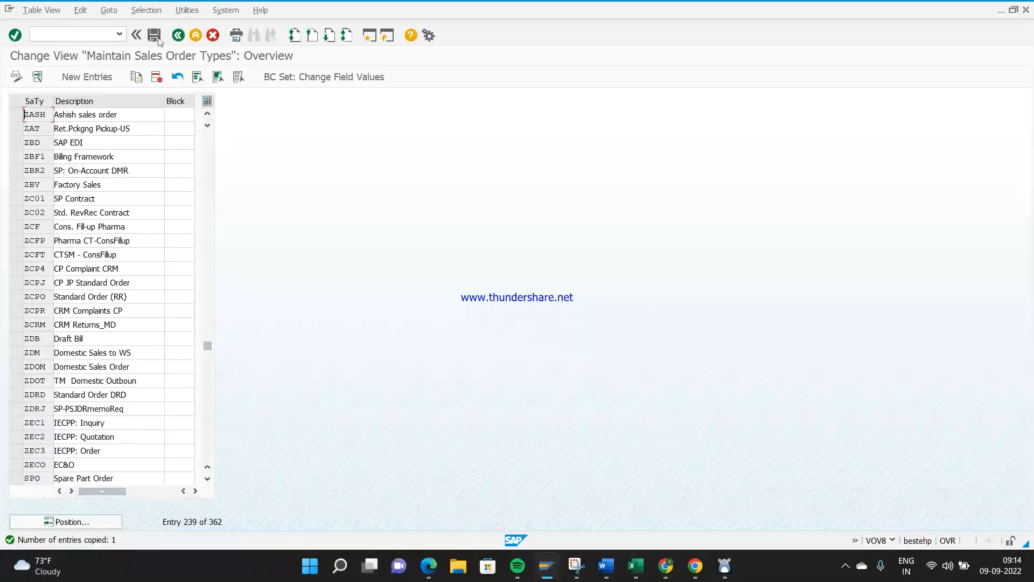
# Step: Save order type ZASH in the proposed "create sales org" customizing request and close the list of transported table keys
pyautogui.click(153, 37)
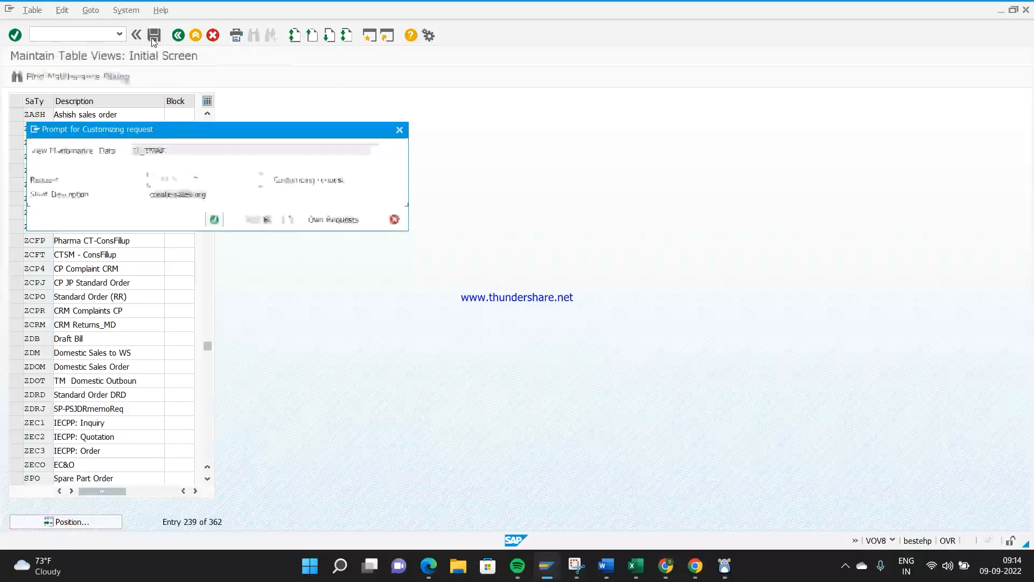
pyautogui.click(215, 220)
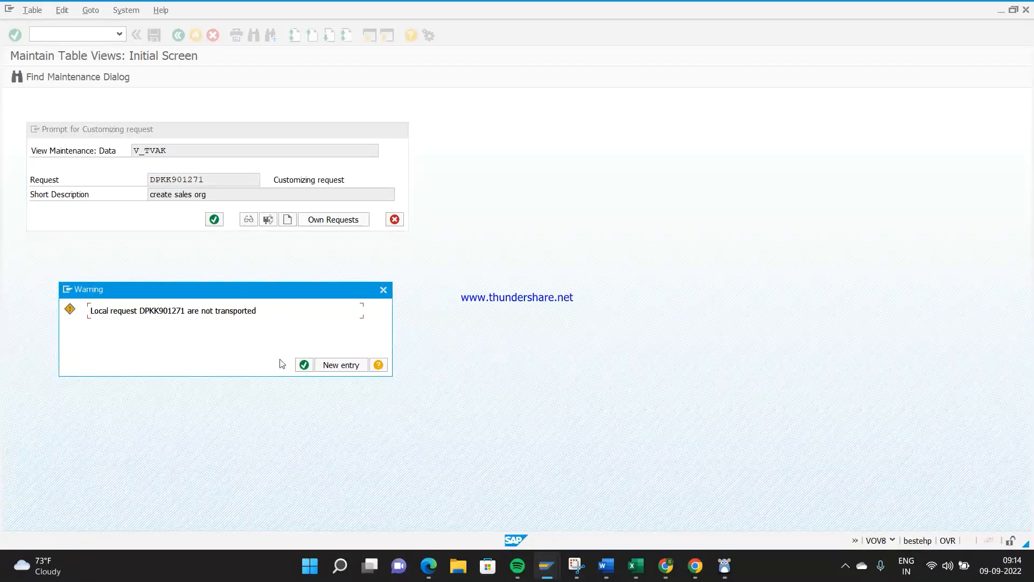
pyautogui.click(304, 365)
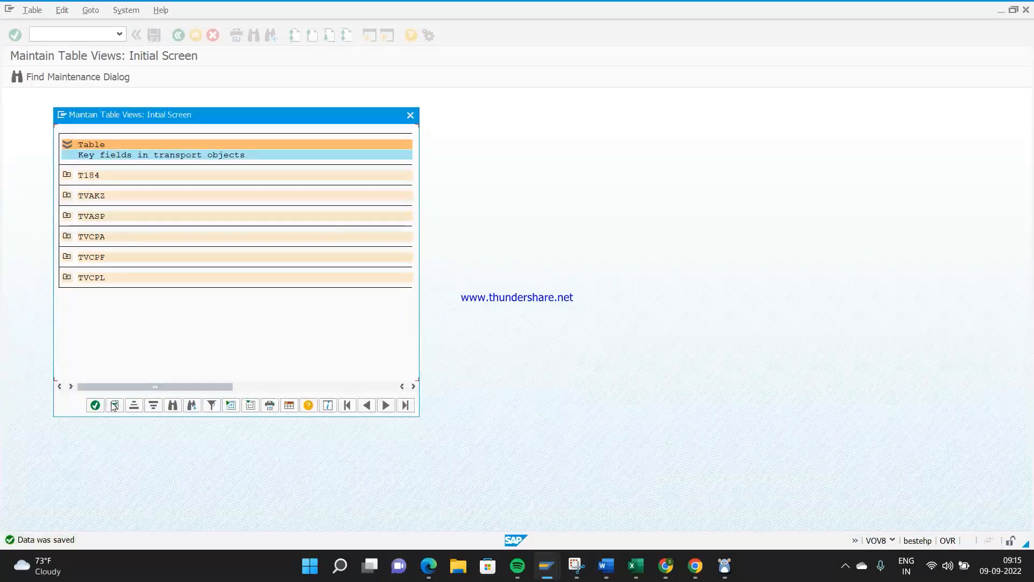
pyautogui.click(95, 405)
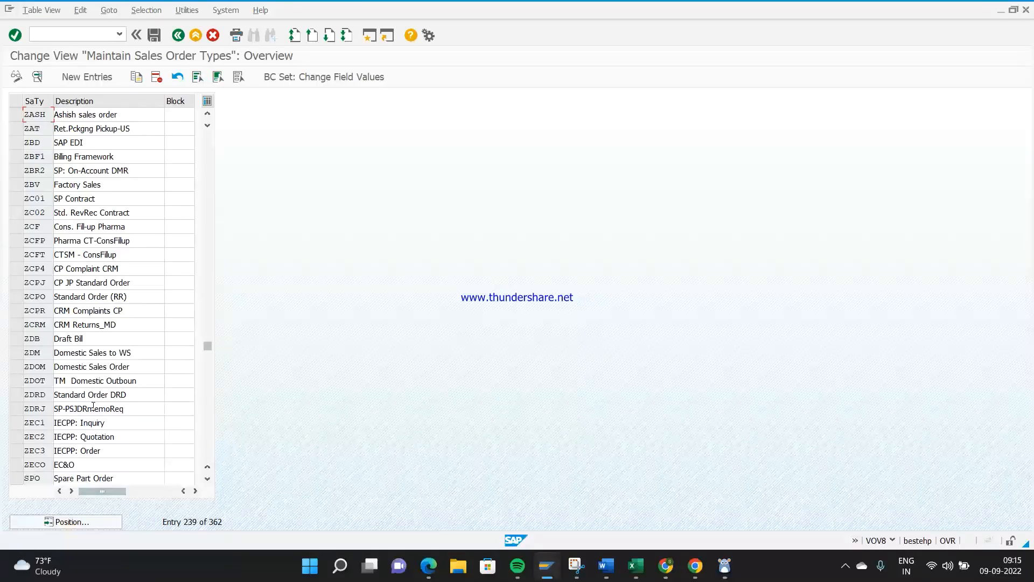
# Step: Switch to the first SAP order display session, start transaction VA01, and set the order type to ZASH
pyautogui.moveTo(547, 575)
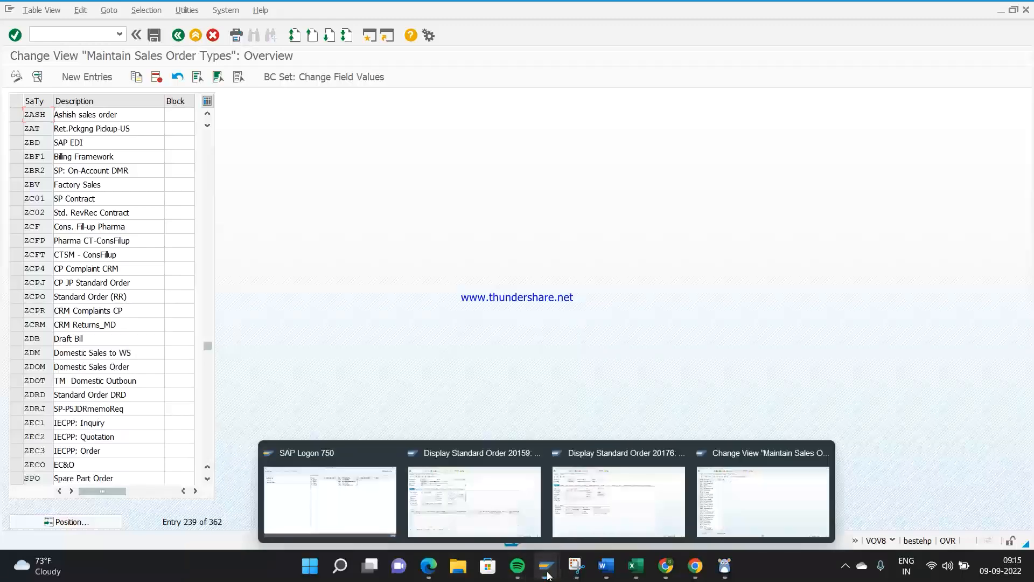
pyautogui.click(474, 501)
pyautogui.write('/nva01')
pyautogui.press('Return')
pyautogui.write('zash')
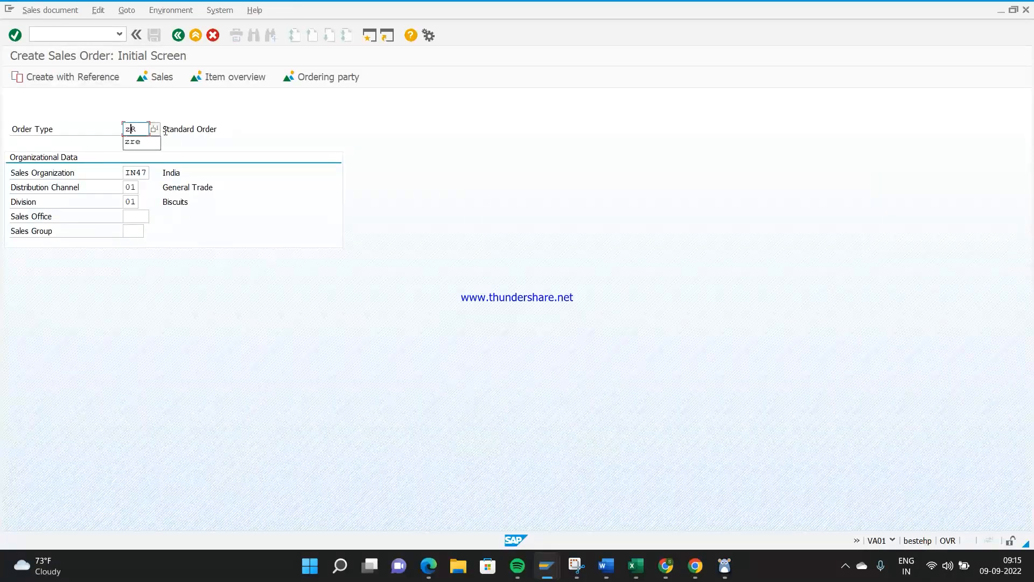
pyautogui.press('Tab')
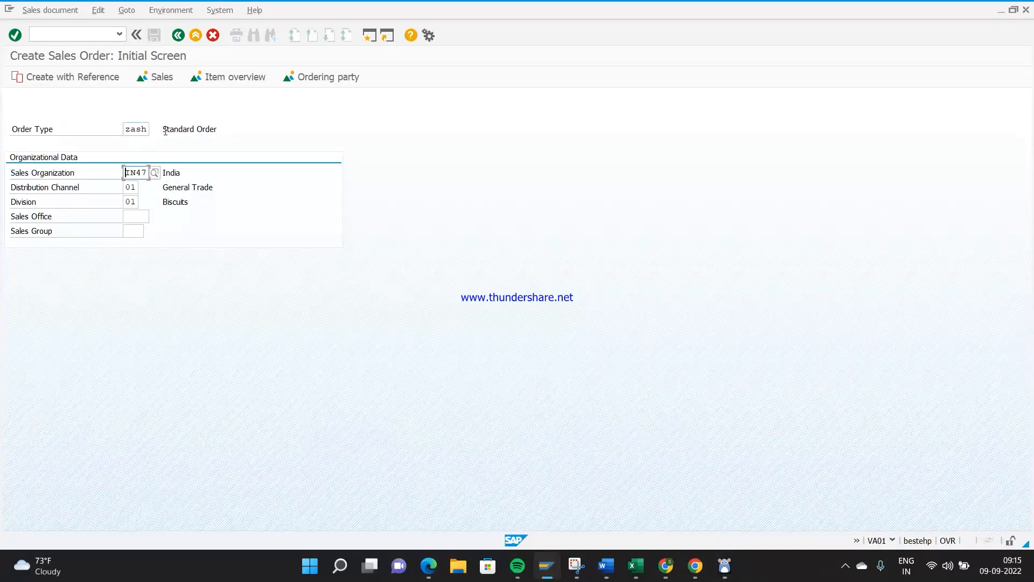
# Step: Set sales organization ZASH, distribution channel 98 and division 98, and continue to the new order's overview
pyautogui.write('zash')
pyautogui.press('Tab')
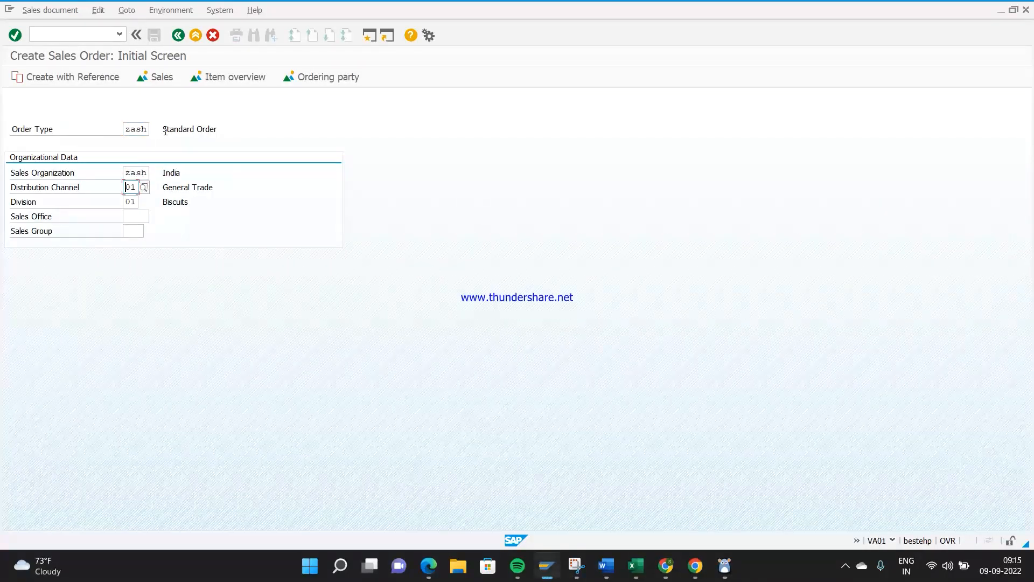
pyautogui.write('98')
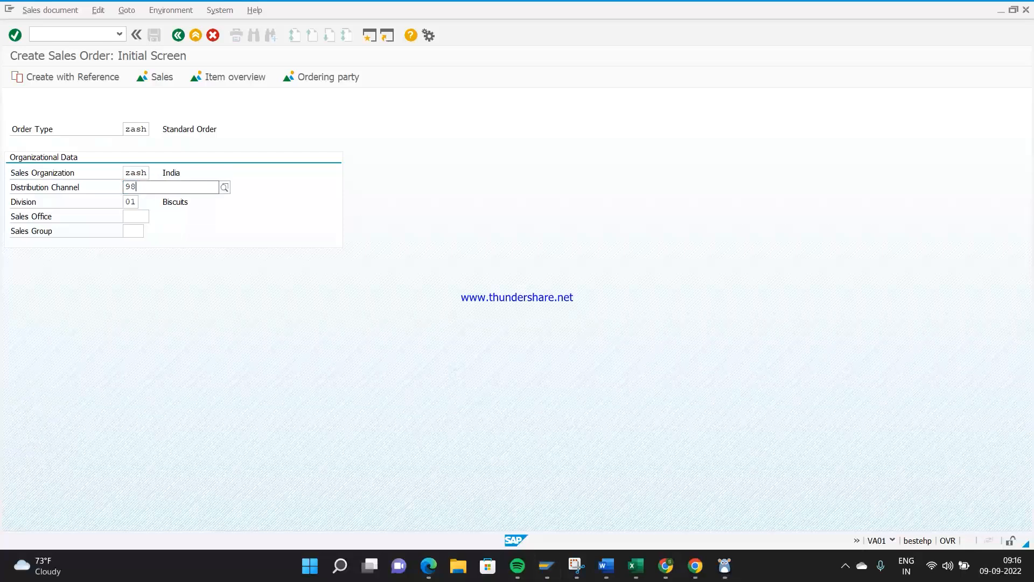
pyautogui.press('Return')
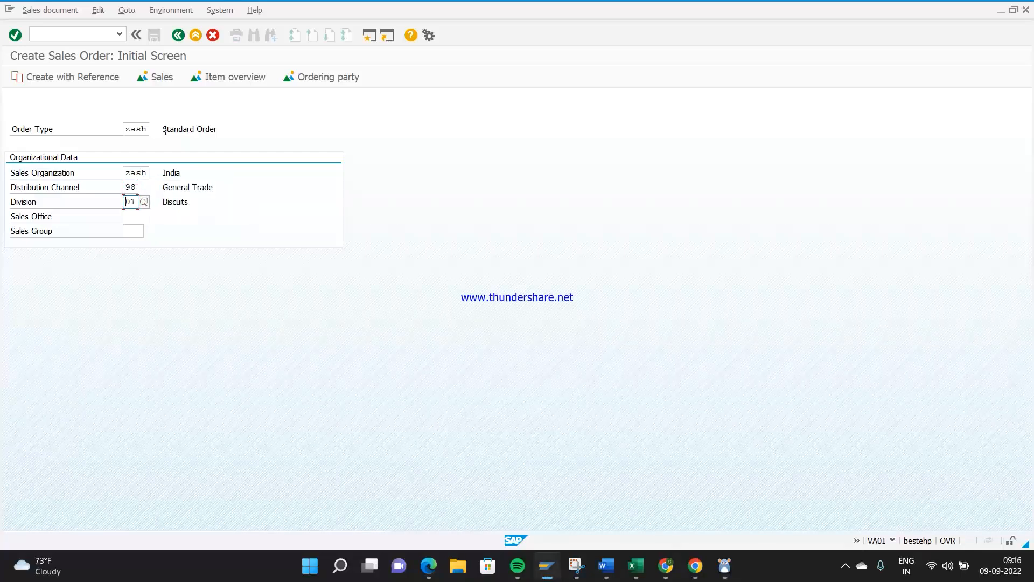
pyautogui.write('98')
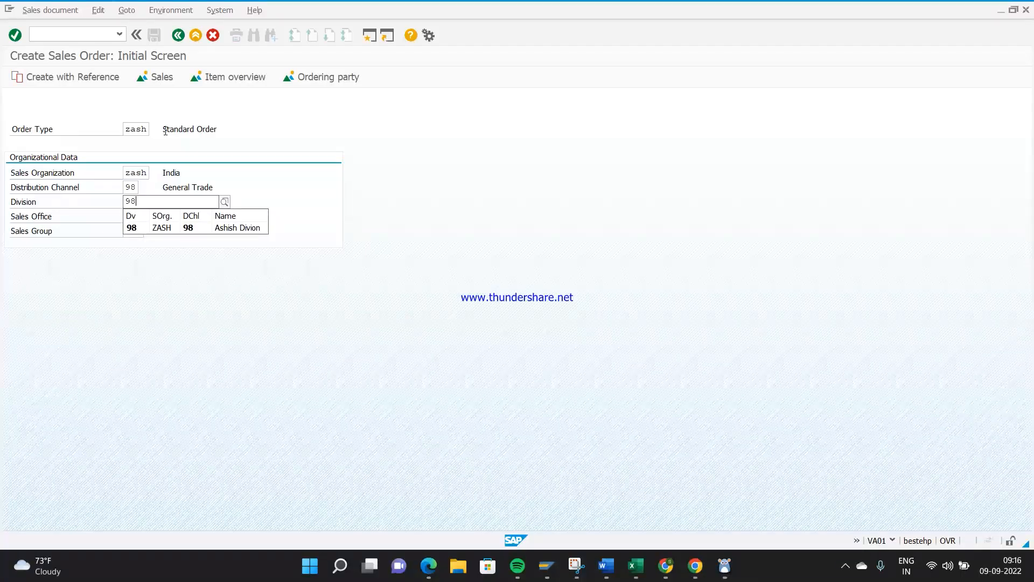
pyautogui.press('Return')
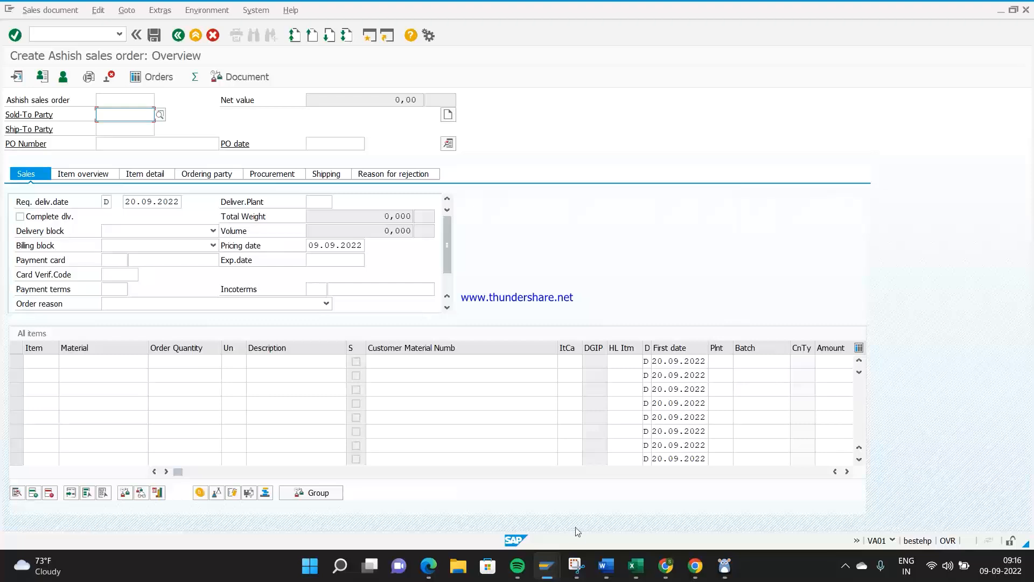
# Step: Switch to the session showing the standard order's header, start transaction SE16, and open table KNVV for selection
pyautogui.moveTo(546, 566)
pyautogui.click(619, 493)
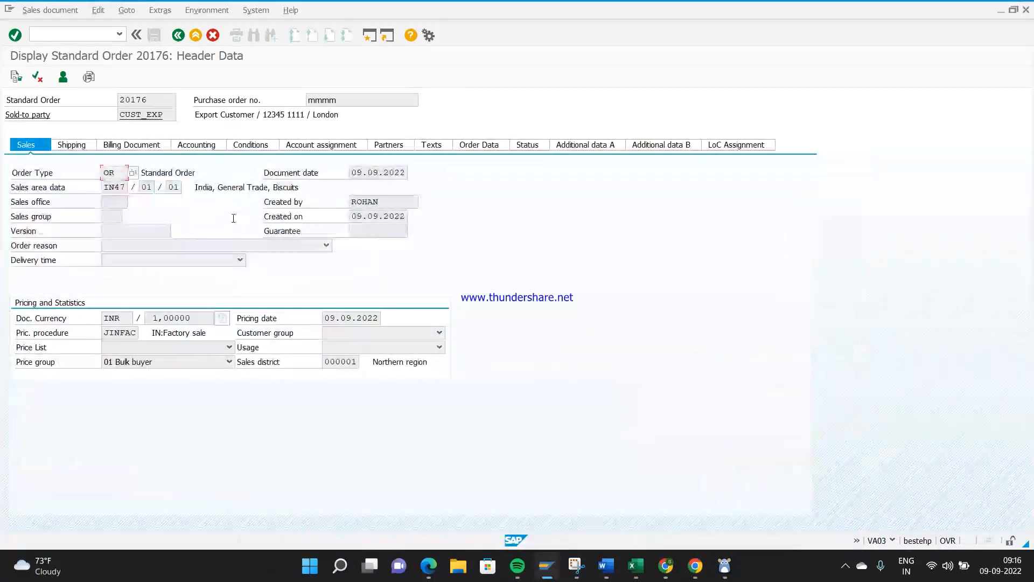
pyautogui.click(80, 34)
pyautogui.write('/nse16')
pyautogui.press('Return')
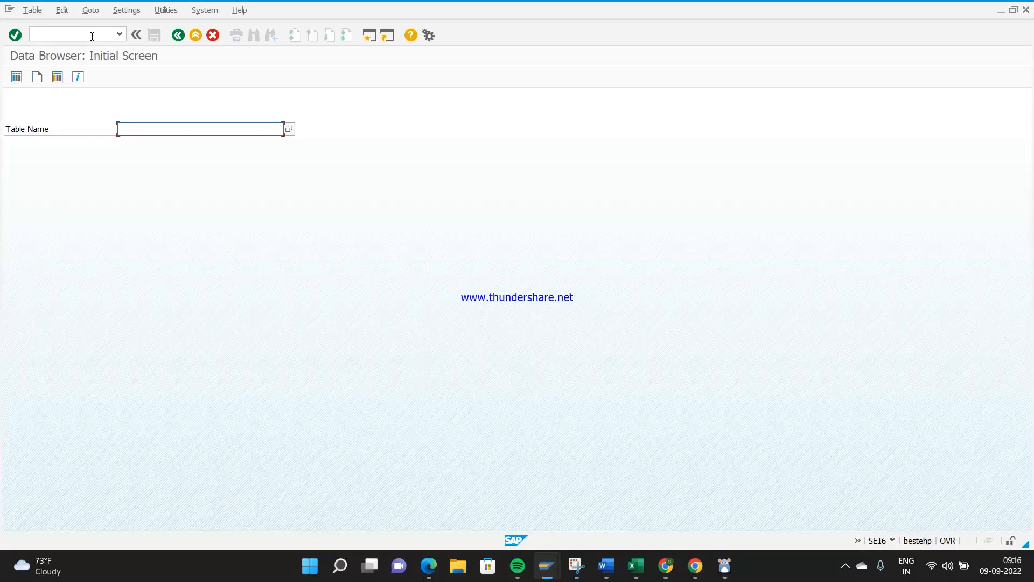
pyautogui.write('knvv')
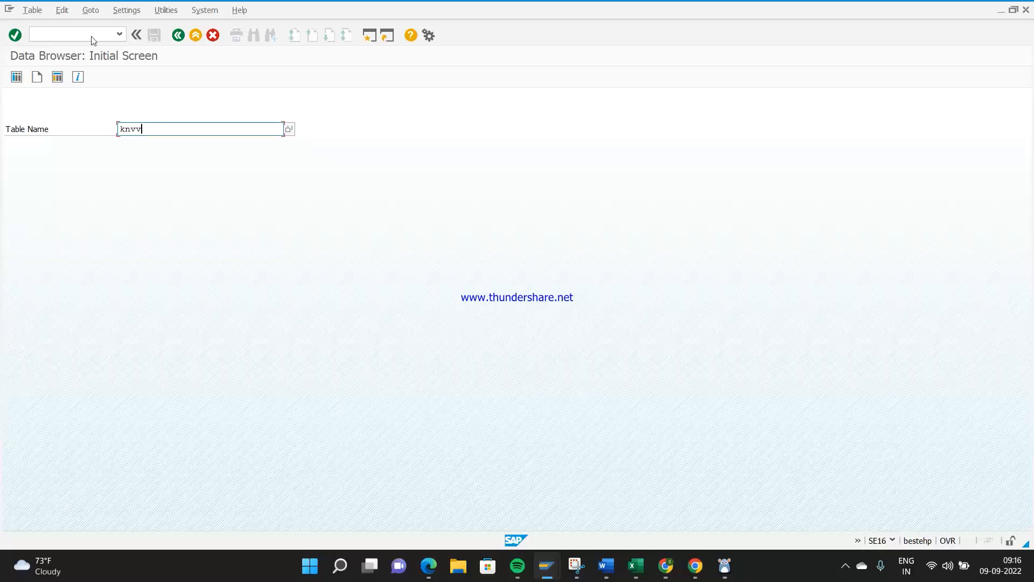
pyautogui.press('Return')
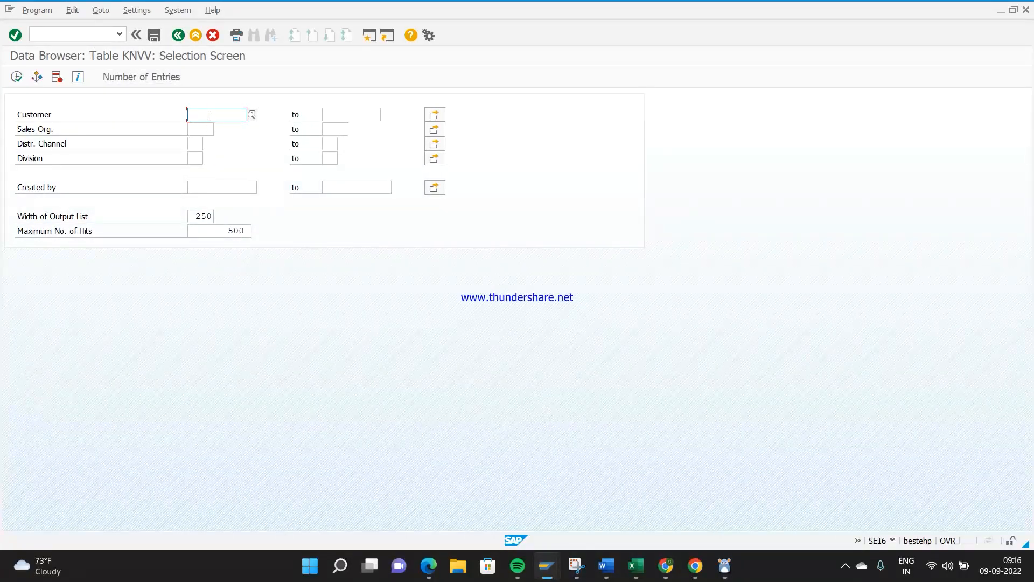
# Step: List the KNVV customer entries for sales organization ZASH, distribution channel 98 and division 98
pyautogui.click(202, 130)
pyautogui.click(195, 145)
pyautogui.click(195, 158)
pyautogui.click(203, 129)
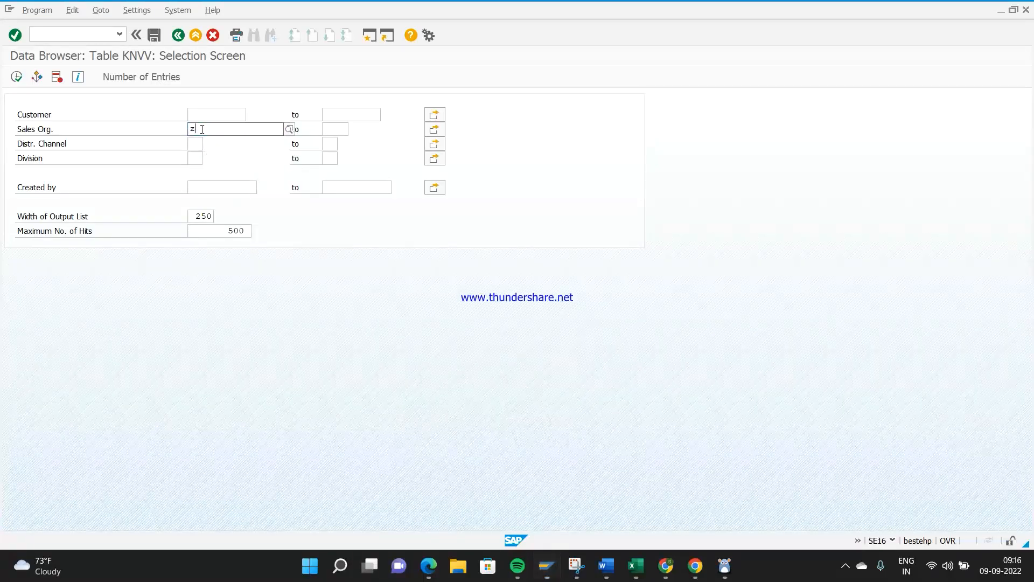
pyautogui.write('zash')
pyautogui.press('Tab')
pyautogui.press('Tab')
pyautogui.press('Tab')
pyautogui.write('98')
pyautogui.press('Tab')
pyautogui.press('Tab')
pyautogui.press('Tab')
pyautogui.write('98')
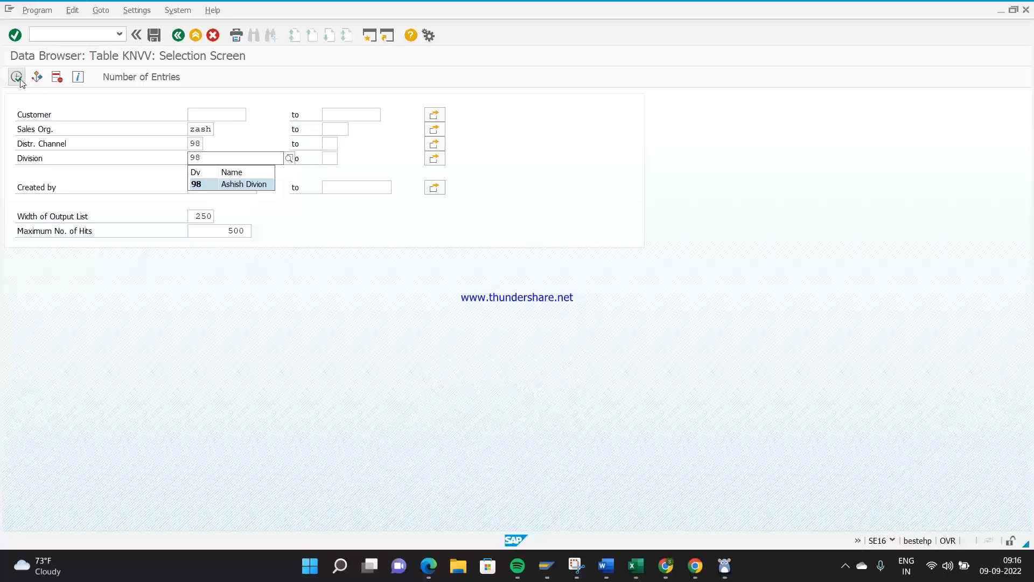
pyautogui.click(17, 77)
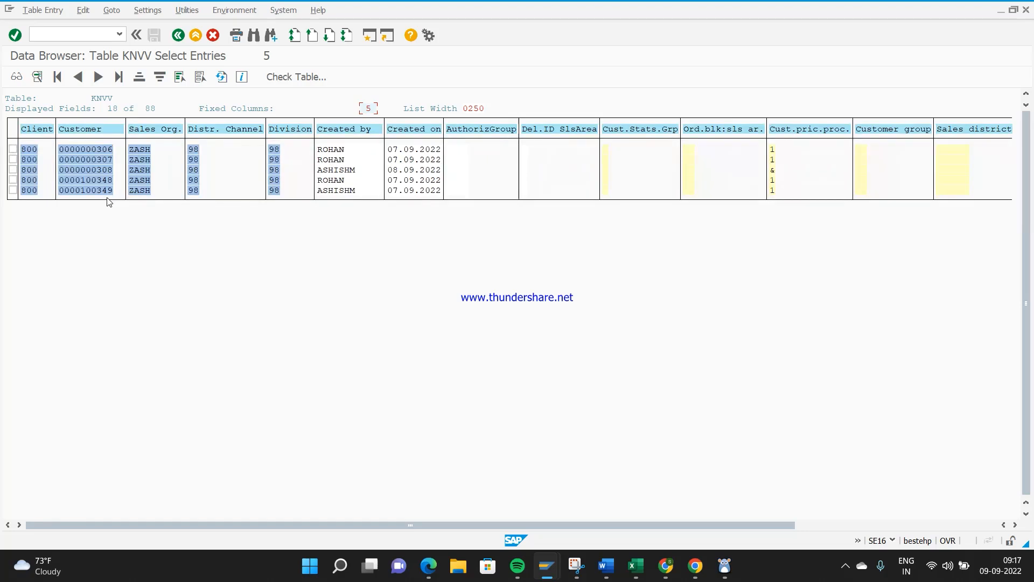
# Step: Enter the first listed customer's number as both sold-to party and ship-to party in the new ZASH order
pyautogui.click(105, 150)
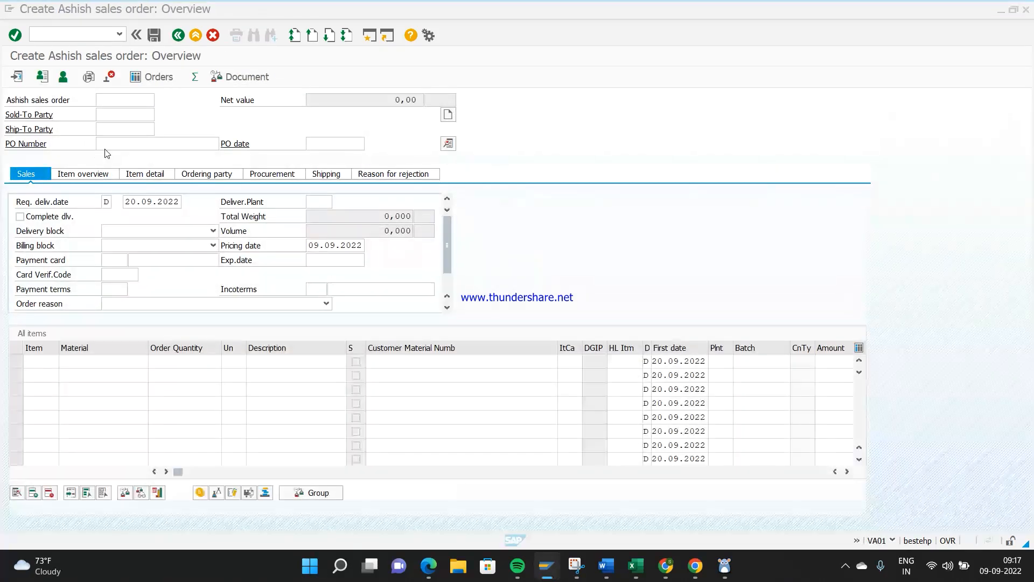
pyautogui.write('306')
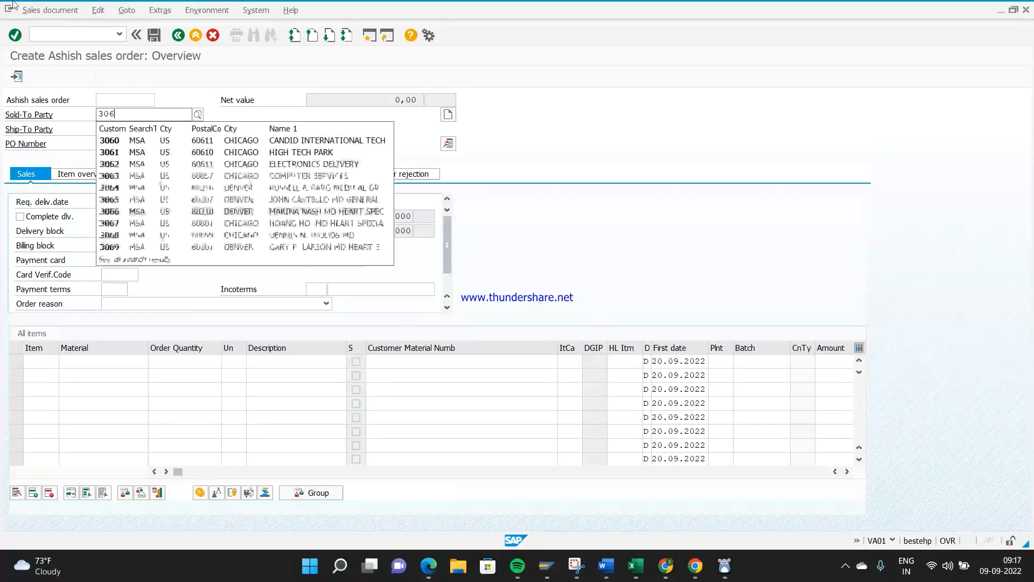
pyautogui.click(178, 104)
pyautogui.click(130, 132)
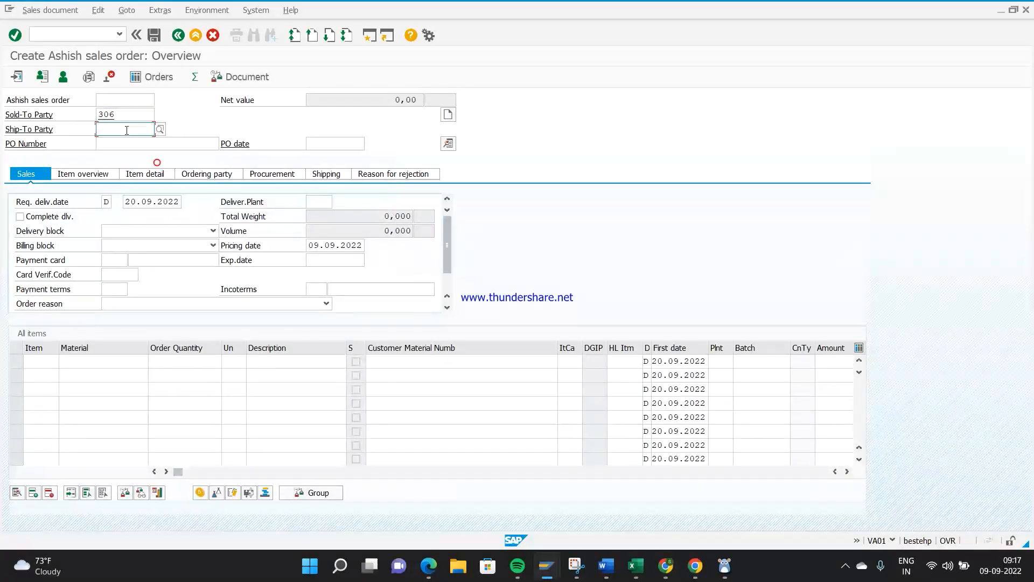
pyautogui.write('306')
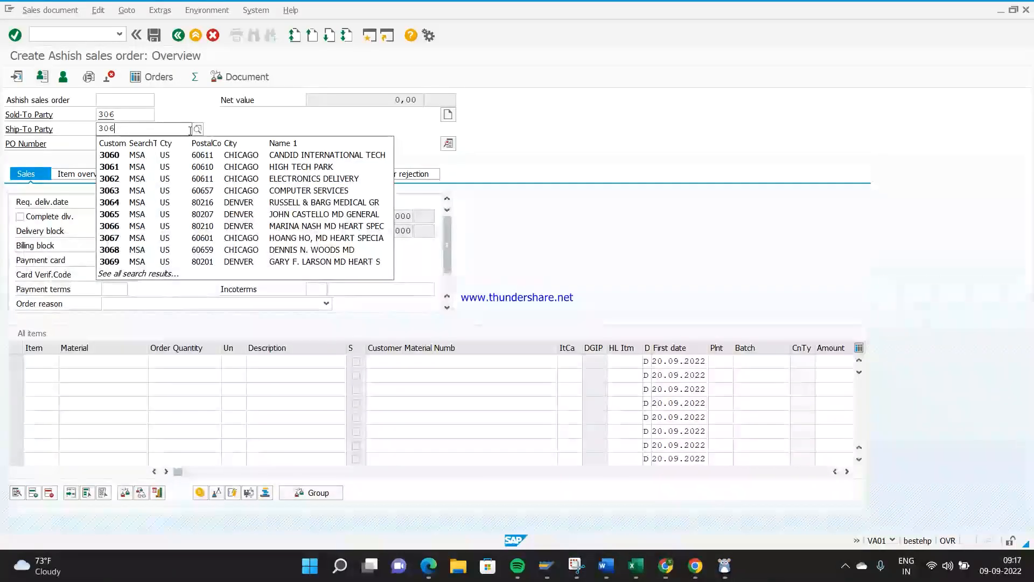
# Step: Set the ZASH order's PO number to "first order" and submit the header
pyautogui.click(237, 122)
pyautogui.click(169, 145)
pyautogui.write('first order')
pyautogui.click(170, 151)
pyautogui.press('Return')
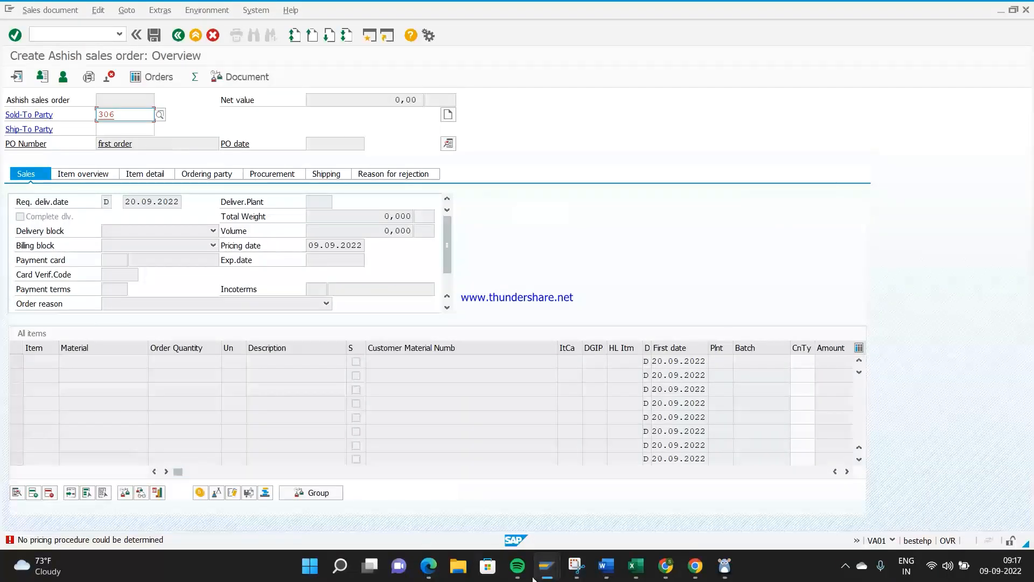
# Step: Switch to the sales order types session, start transaction OVKK, and begin new pricing procedure determination entries
pyautogui.moveTo(553, 573)
pyautogui.click(725, 498)
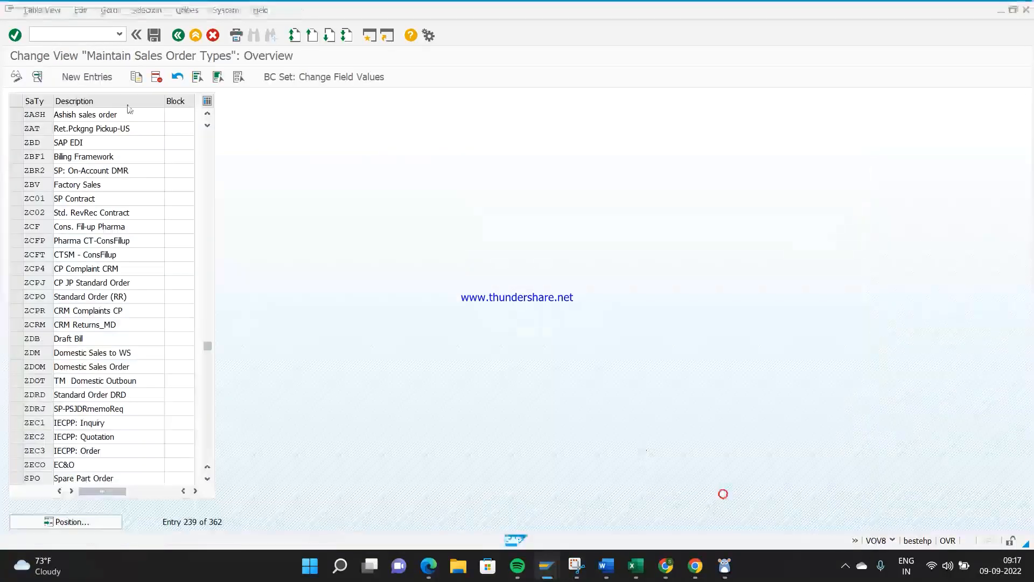
pyautogui.write('/novkk')
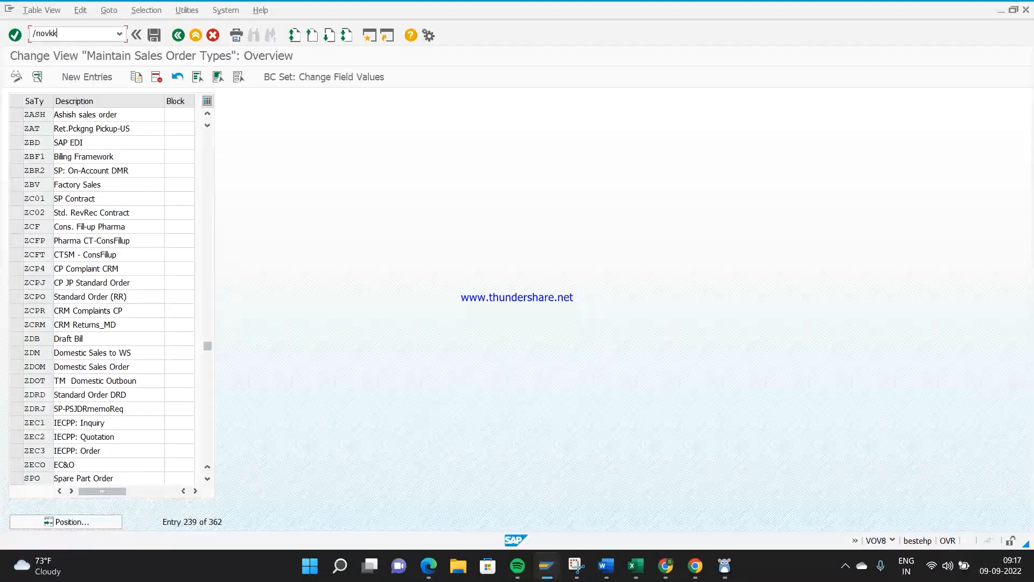
pyautogui.press('Return')
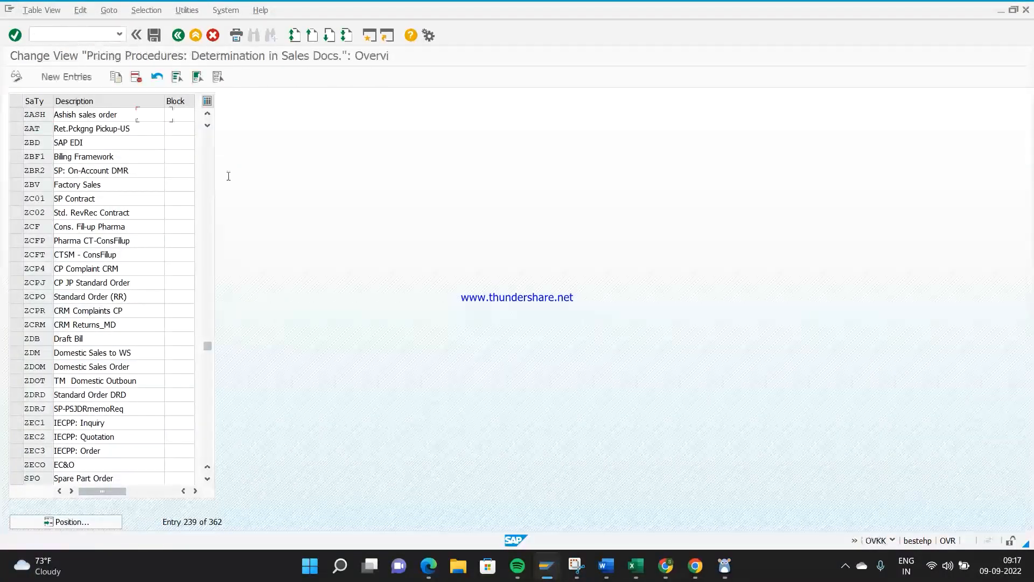
pyautogui.click(57, 78)
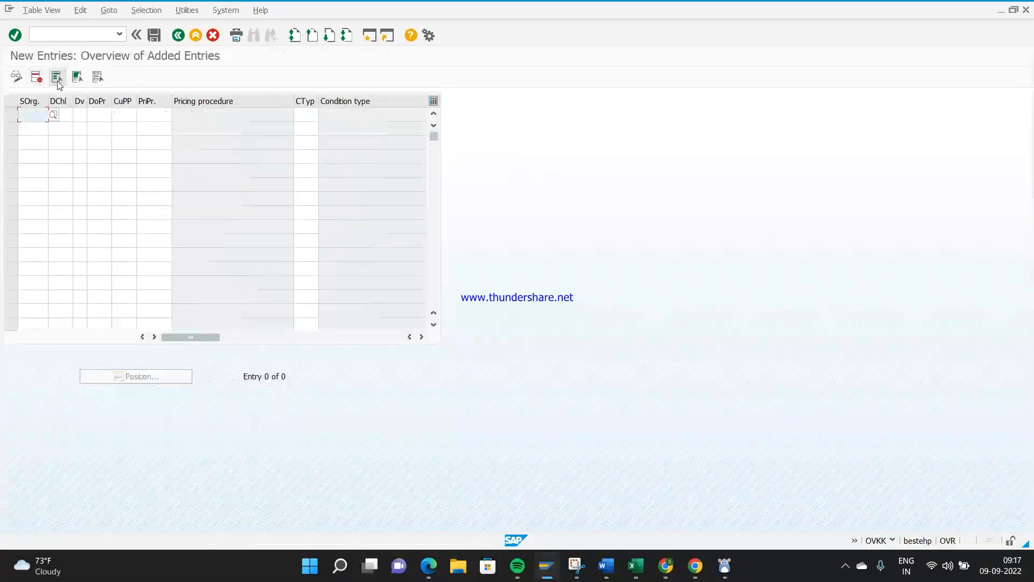
# Step: Add a determination entry for sales organization ZASH, channel 98, division 98, document procedure A, customer procedure 1 and pricing procedure RVAA01
pyautogui.write('zash')
pyautogui.press('Tab')
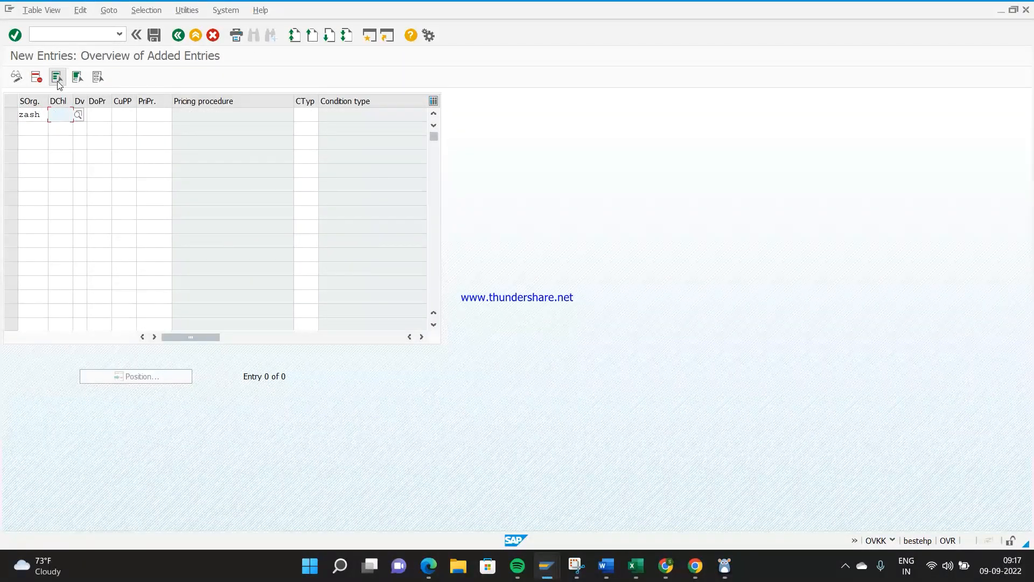
pyautogui.write('98')
pyautogui.press('Tab')
pyautogui.write('98')
pyautogui.press('Tab')
pyautogui.write('A')
pyautogui.press('Tab')
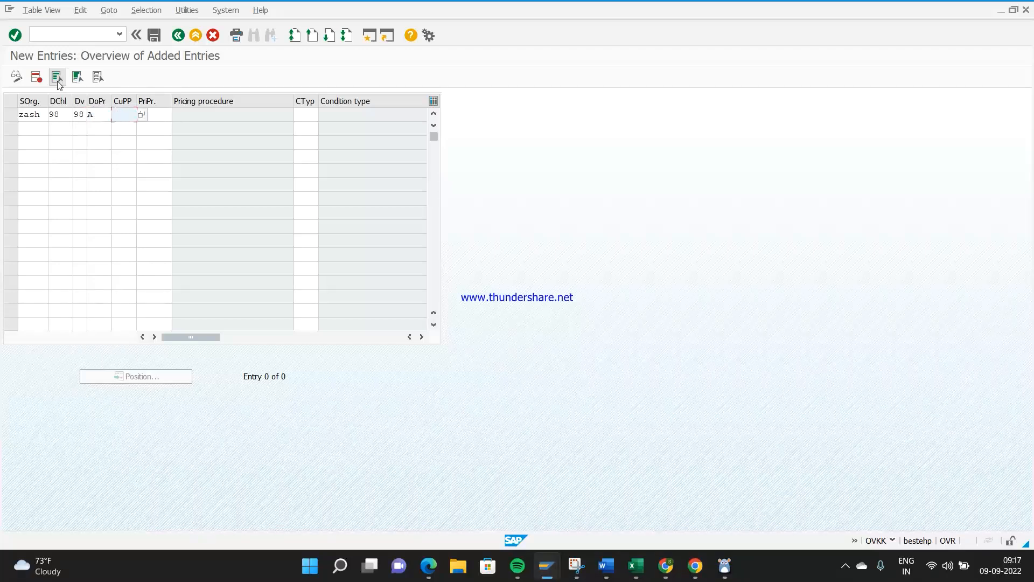
pyautogui.write('1')
pyautogui.press('Tab')
pyautogui.press('space')
pyautogui.press('Down')
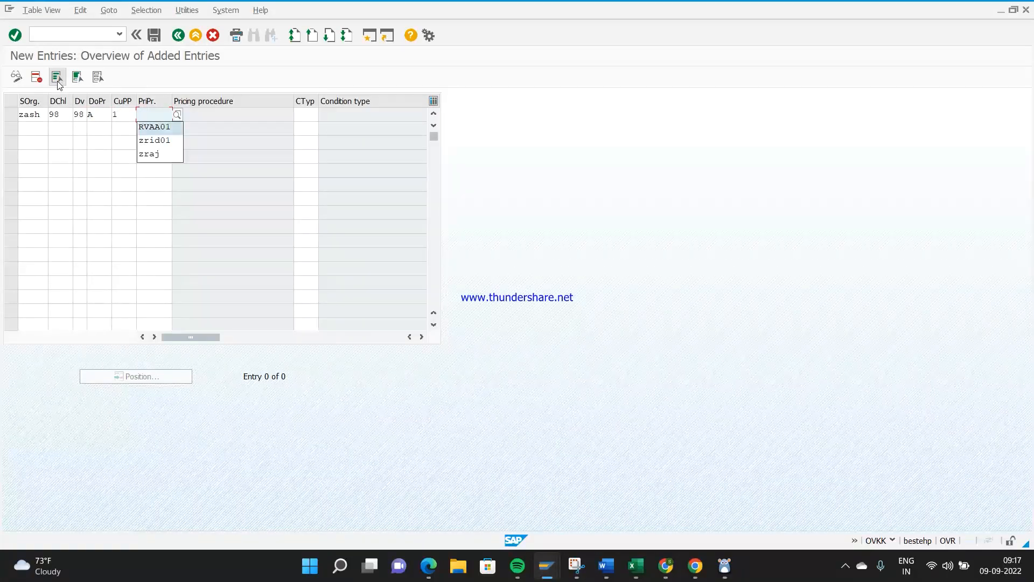
pyautogui.press('Return')
pyautogui.click(59, 81)
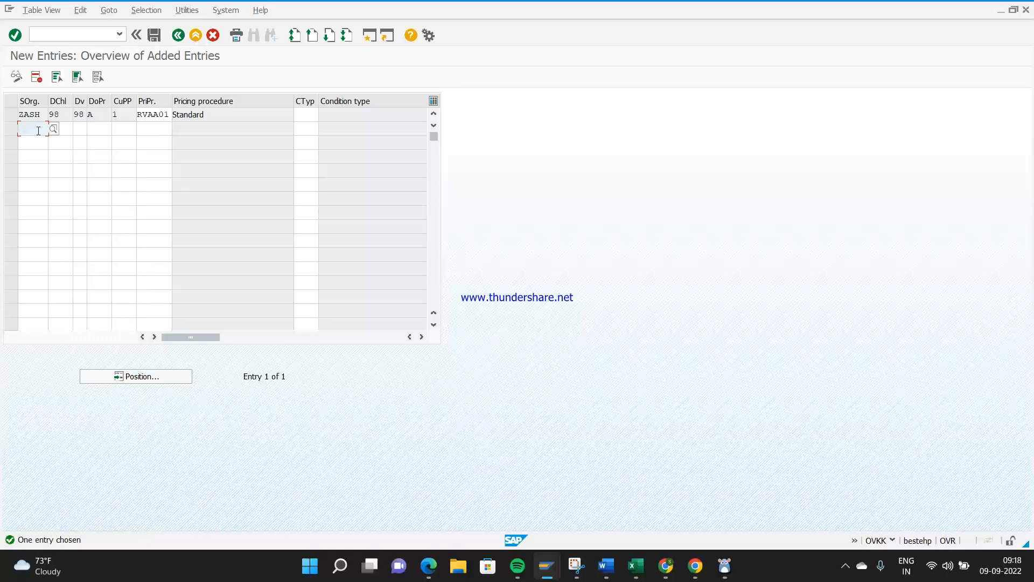
# Step: Add a second determination entry for Z444, channel 44, division 44, document procedure A, customer procedure 1 and pricing procedure RVAA01
pyautogui.write('z444')
pyautogui.press('Tab')
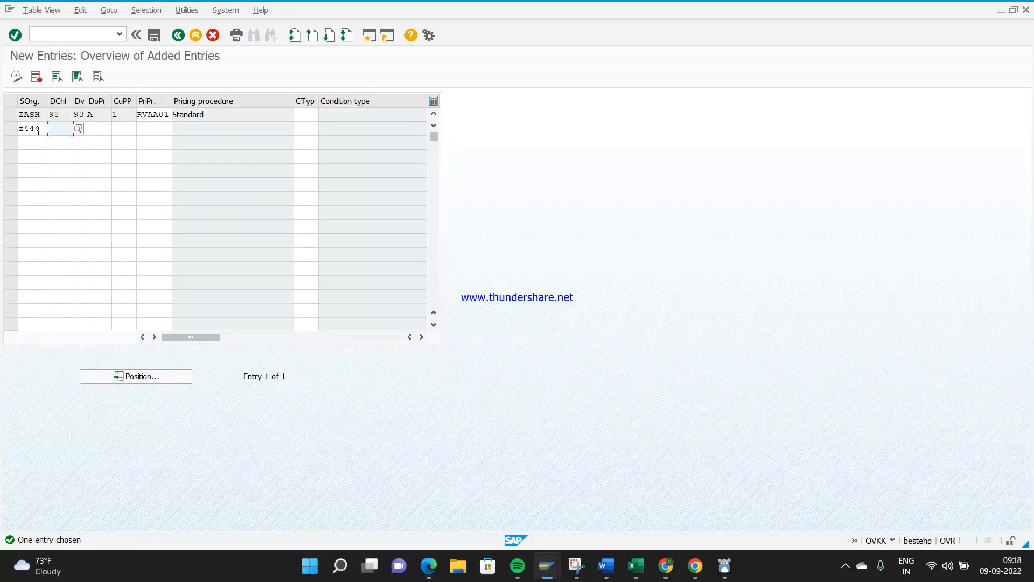
pyautogui.write('44')
pyautogui.press('Tab')
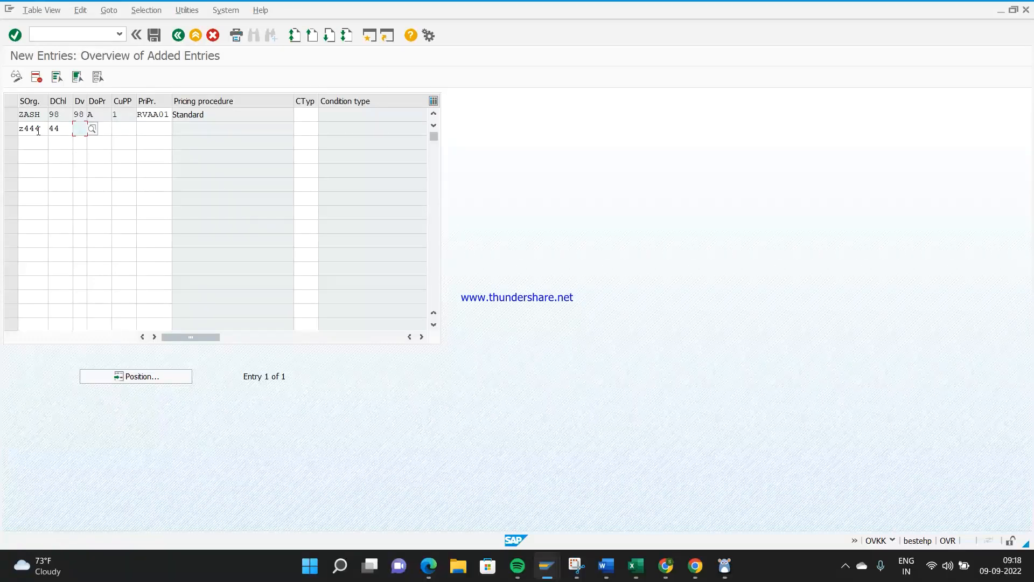
pyautogui.write('44')
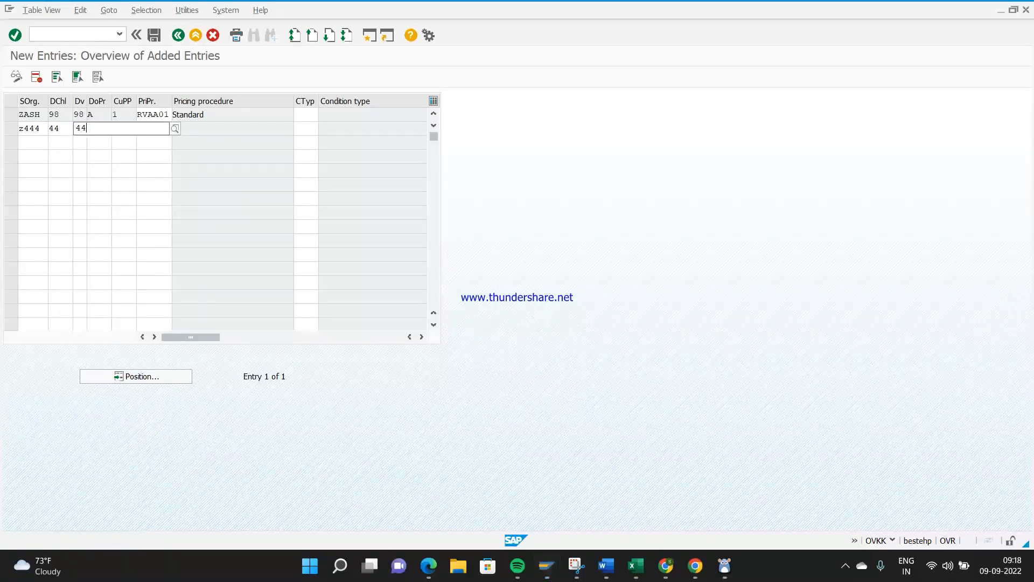
pyautogui.press('Tab')
pyautogui.write('a')
pyautogui.press('Tab')
pyautogui.write('1')
pyautogui.press('Tab')
pyautogui.press('Down')
pyautogui.press('Return')
pyautogui.press('Return')
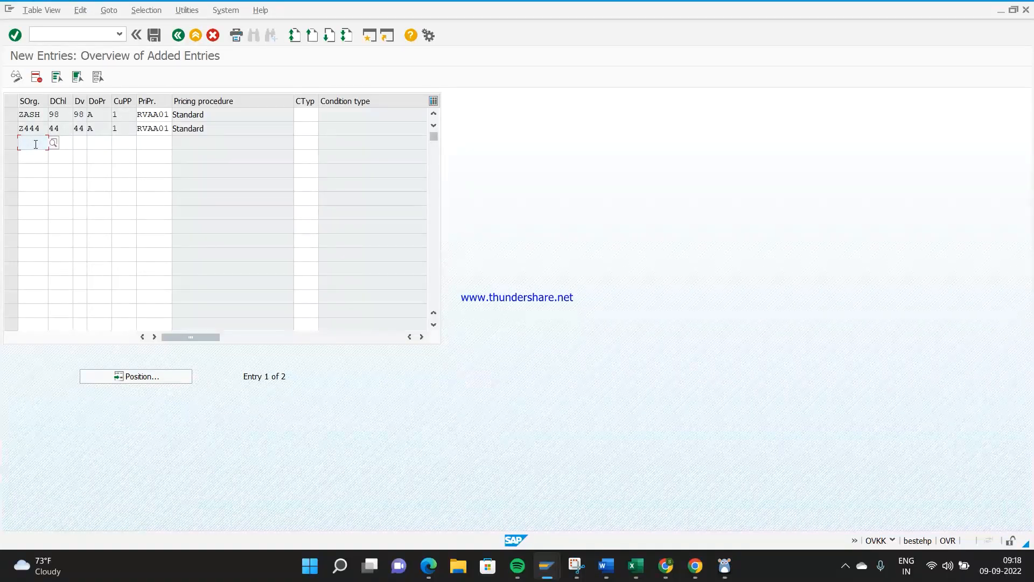
# Step: Add a third determination entry for ZVIS, channel 77, division 77, document procedure A, customer procedure 1 and pricing procedure RVAA01
pyautogui.write('zvis')
pyautogui.press('Tab')
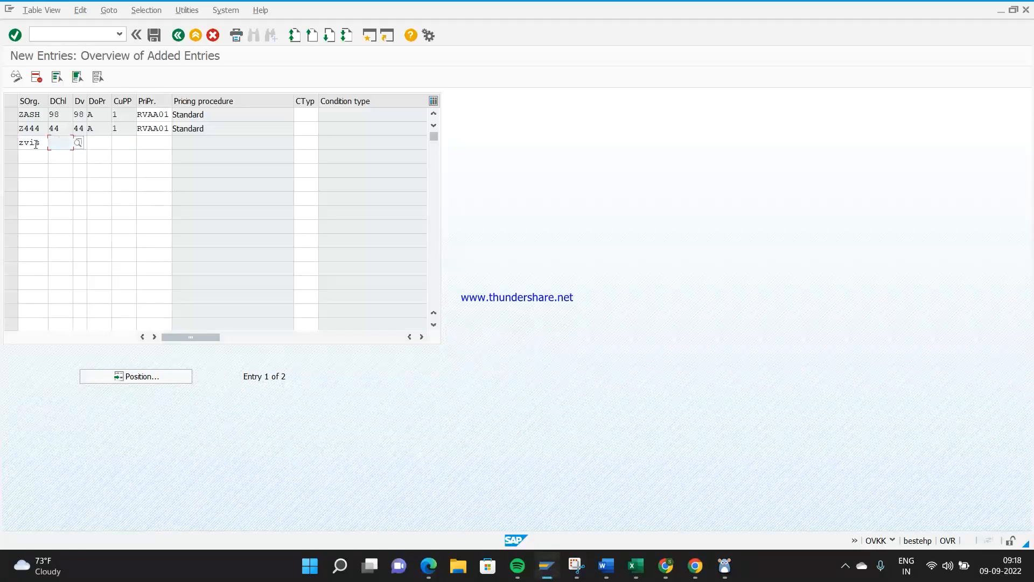
pyautogui.write('77')
pyautogui.press('Tab')
pyautogui.write('77')
pyautogui.press('Tab')
pyautogui.write('a')
pyautogui.press('Tab')
pyautogui.write('1')
pyautogui.press('Tab')
pyautogui.press('Down')
pyautogui.press('Return')
pyautogui.press('Return')
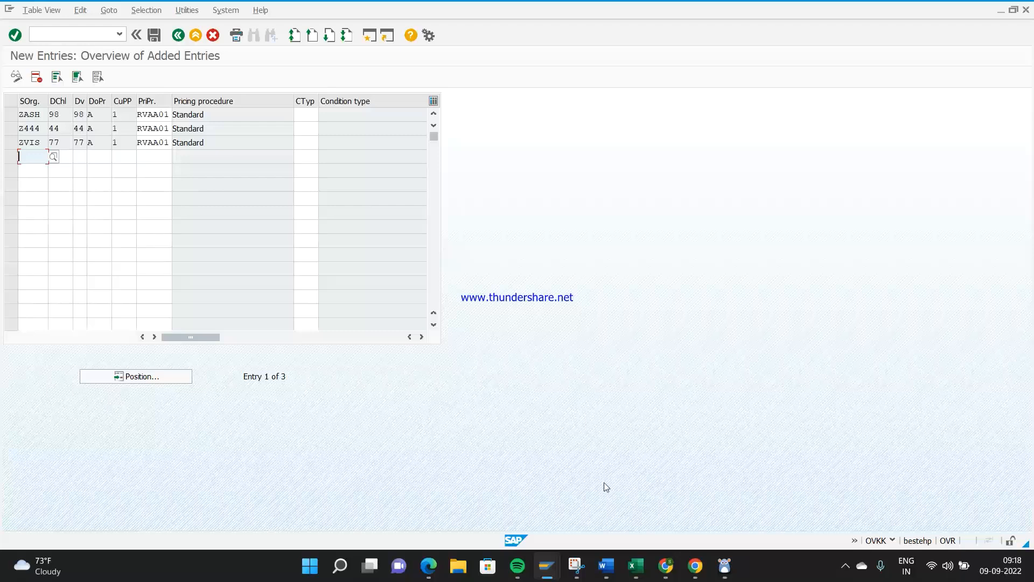
# Step: Save the pricing procedure determination entries under the proposed customizing request
pyautogui.moveTo(664, 568)
pyautogui.click(154, 35)
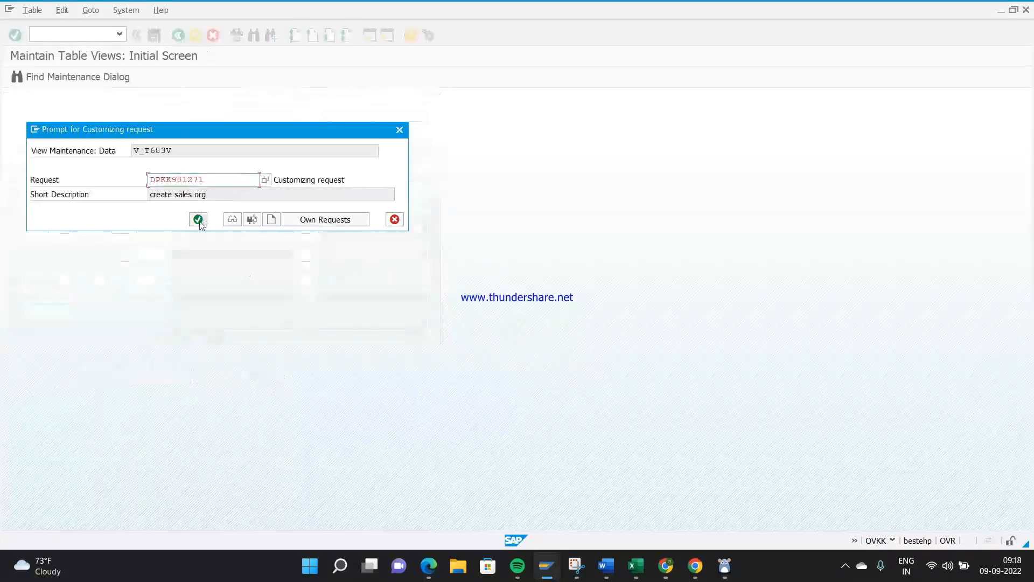
pyautogui.click(198, 219)
pyautogui.press('Return')
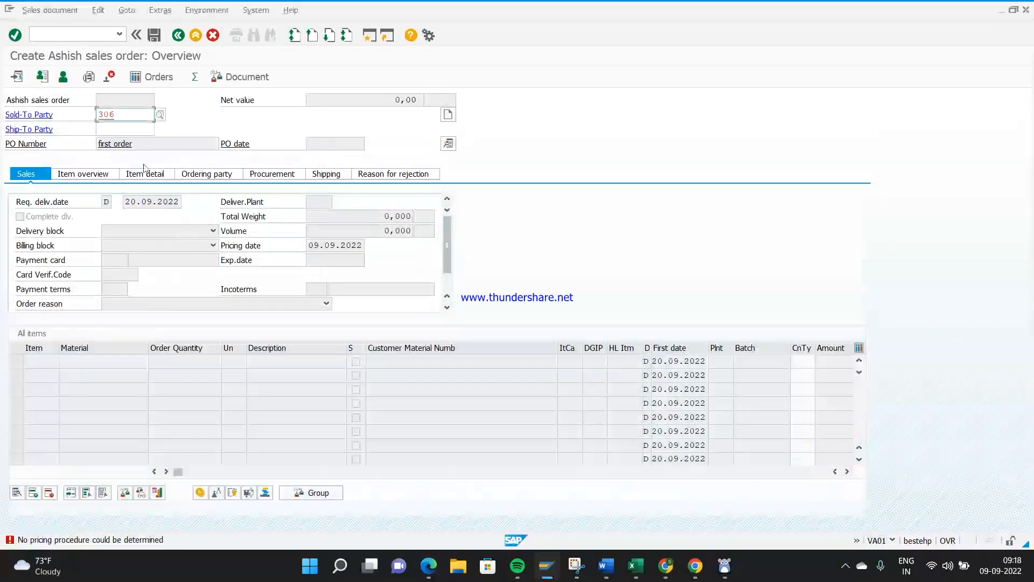
# Step: Abandon the open order, restart sales order creation, and continue to the overview with order type ZASH and area ZASH/98/98
pyautogui.click(102, 36)
pyautogui.write('/n')
pyautogui.write('ex')
pyautogui.press('Return')
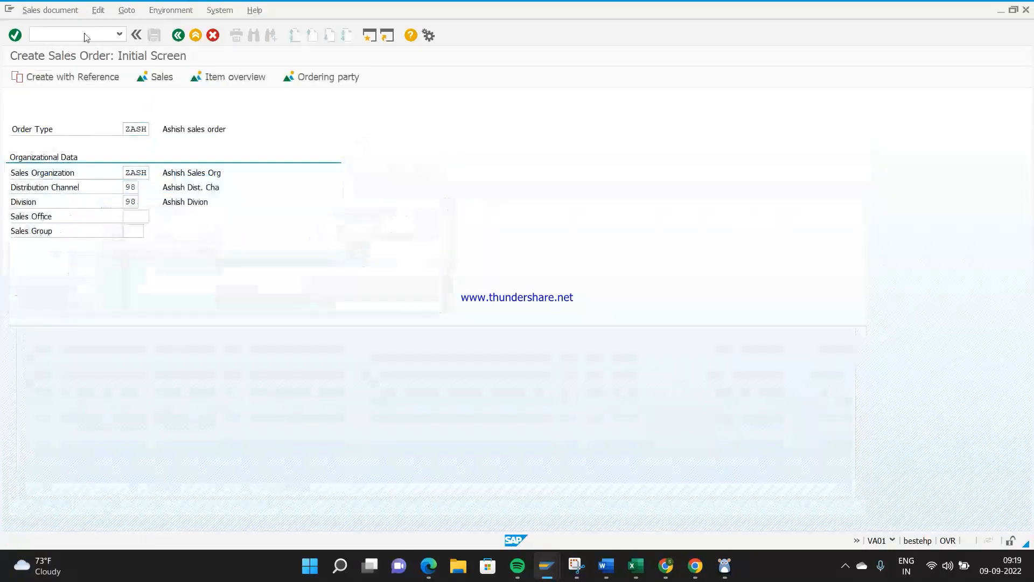
pyautogui.press('Return')
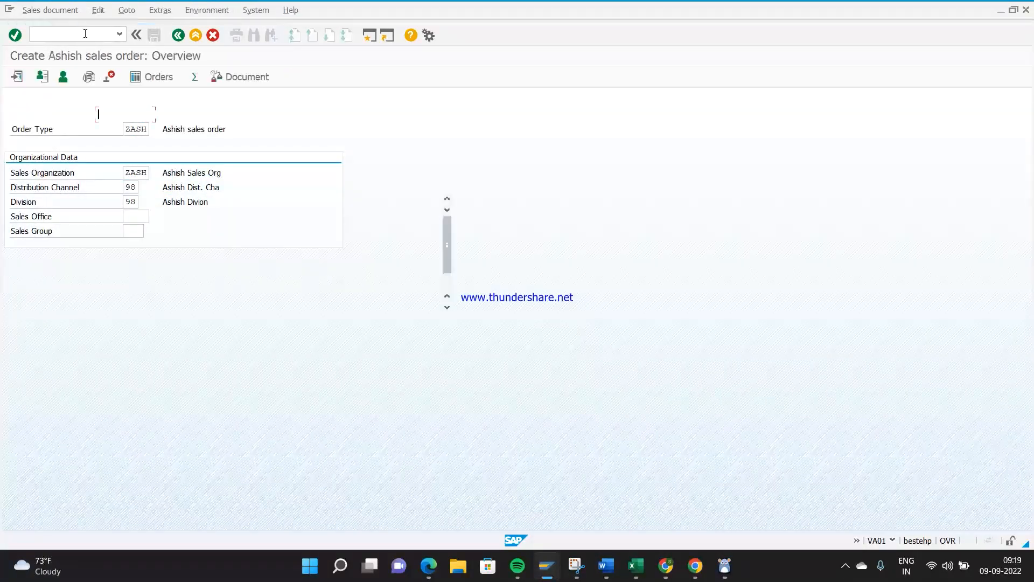
# Step: Enter the customer number as both sold-to and ship-to party and set the PO number to "first order"
pyautogui.write('306')
pyautogui.press('Tab')
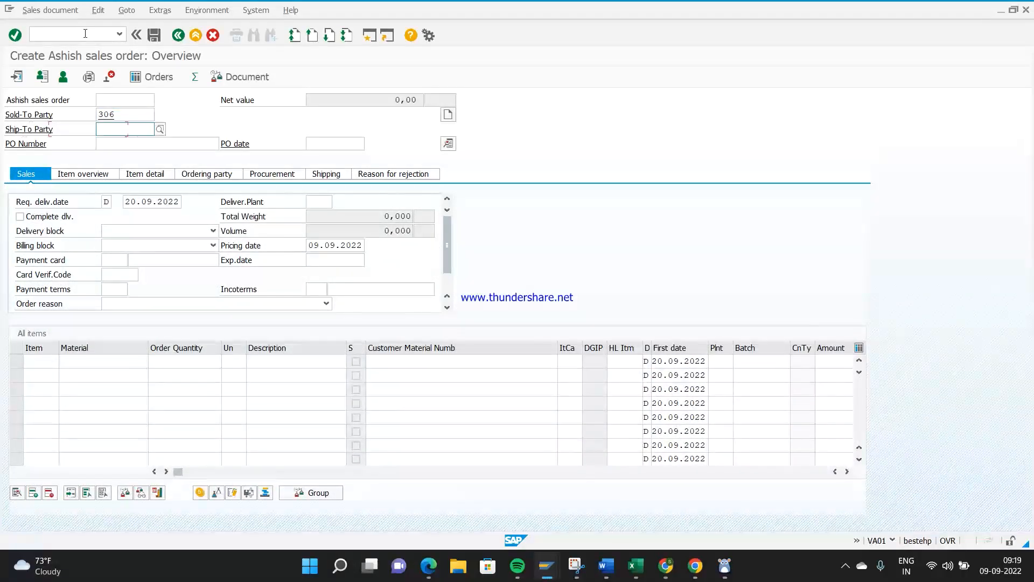
pyautogui.write('306')
pyautogui.press('Tab')
pyautogui.write('first')
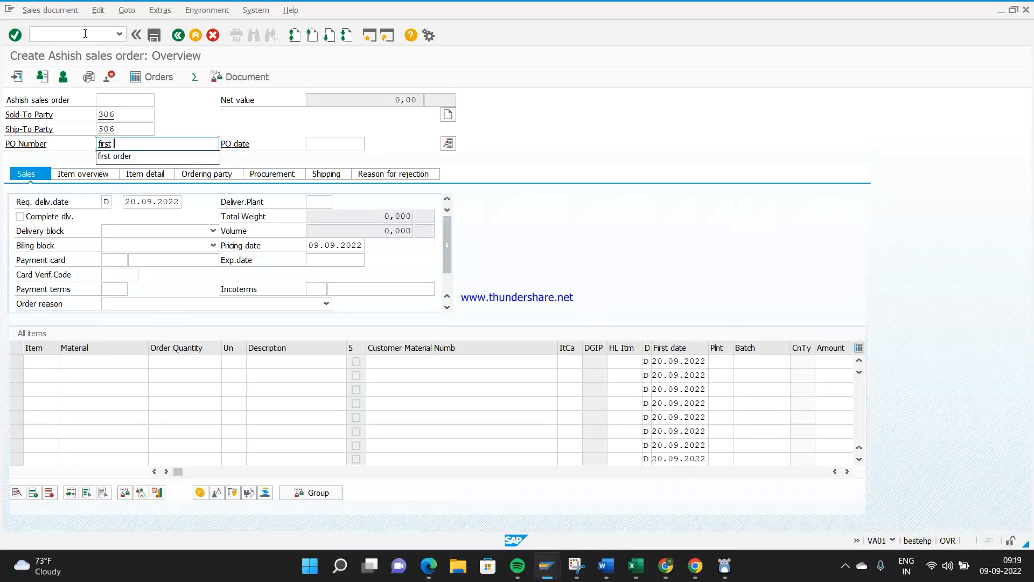
pyautogui.press('Down')
pyautogui.press('Return')
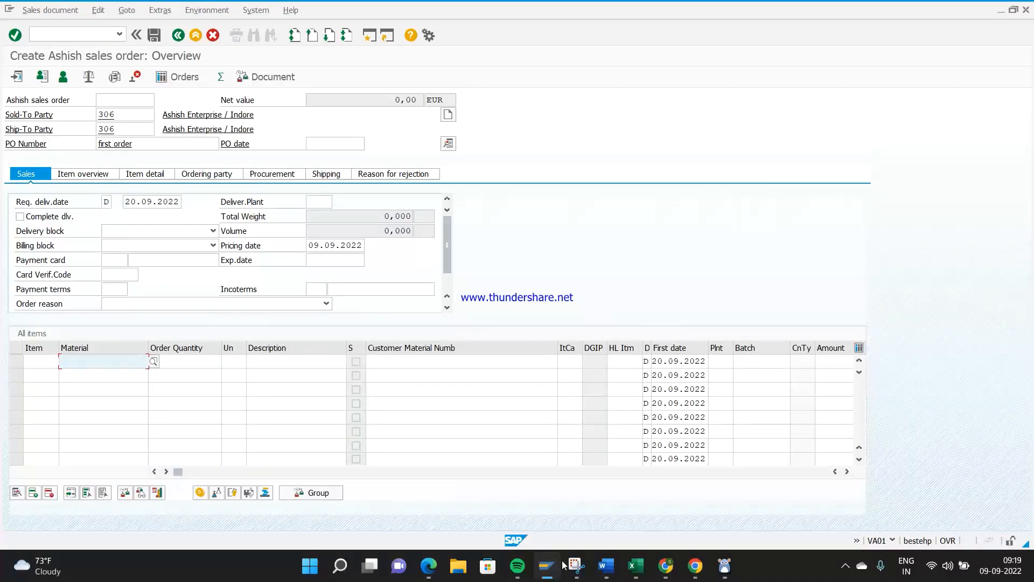
# Step: Switch to the data browser session, leave the KNVV results, and open table MVKE for selection
pyautogui.moveTo(550, 555)
pyautogui.click(584, 526)
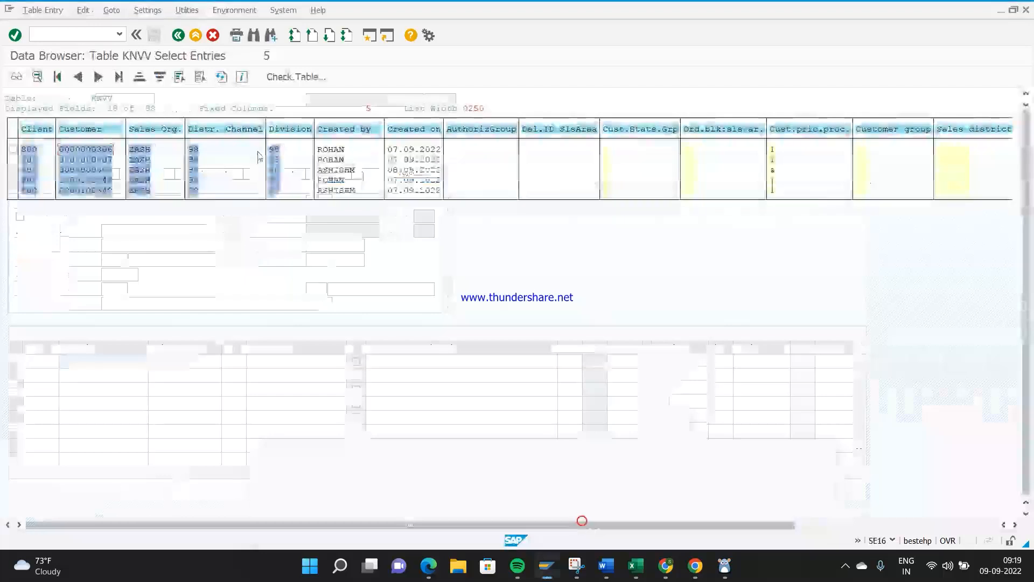
pyautogui.click(180, 38)
pyautogui.click(178, 35)
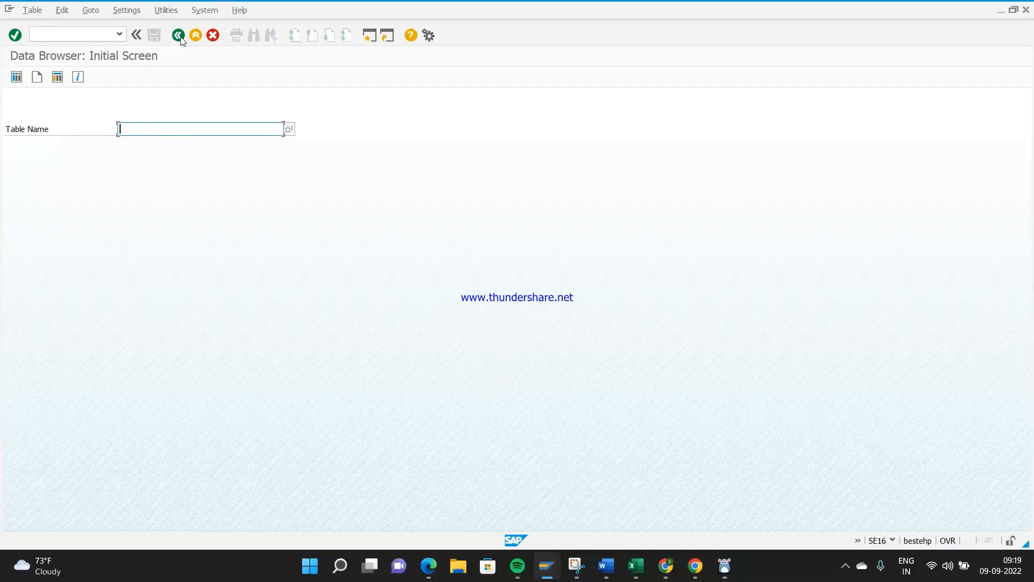
pyautogui.write('mvke')
pyautogui.press('Return')
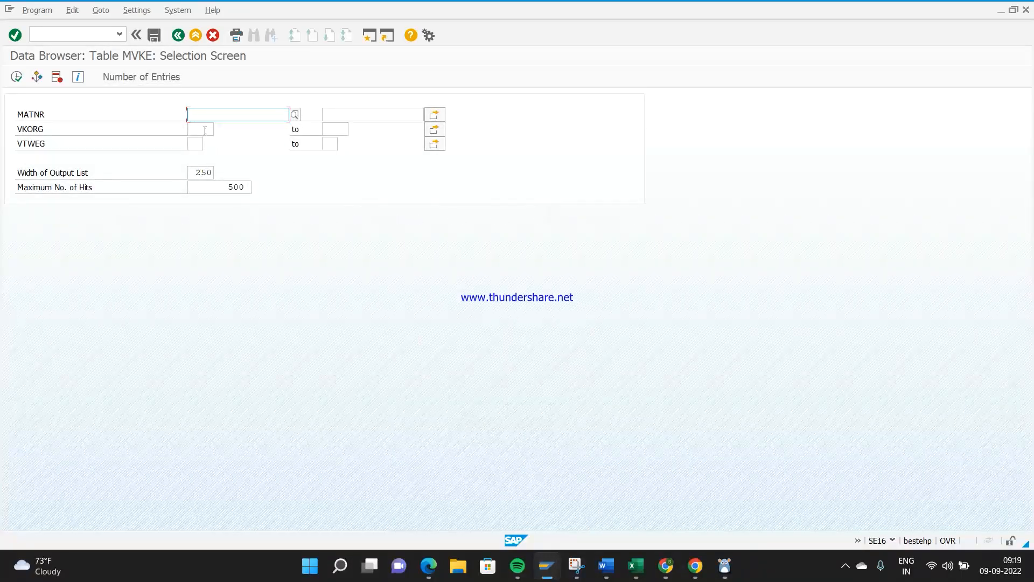
# Step: Set the data browser's user parameters to use Field Label as the keyword
pyautogui.click(138, 12)
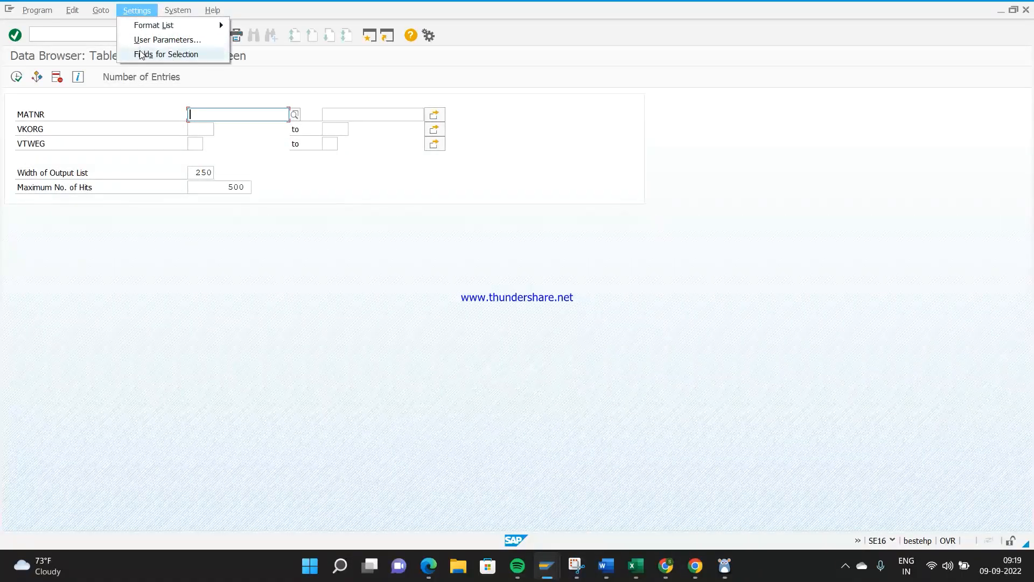
pyautogui.click(154, 40)
pyautogui.click(79, 281)
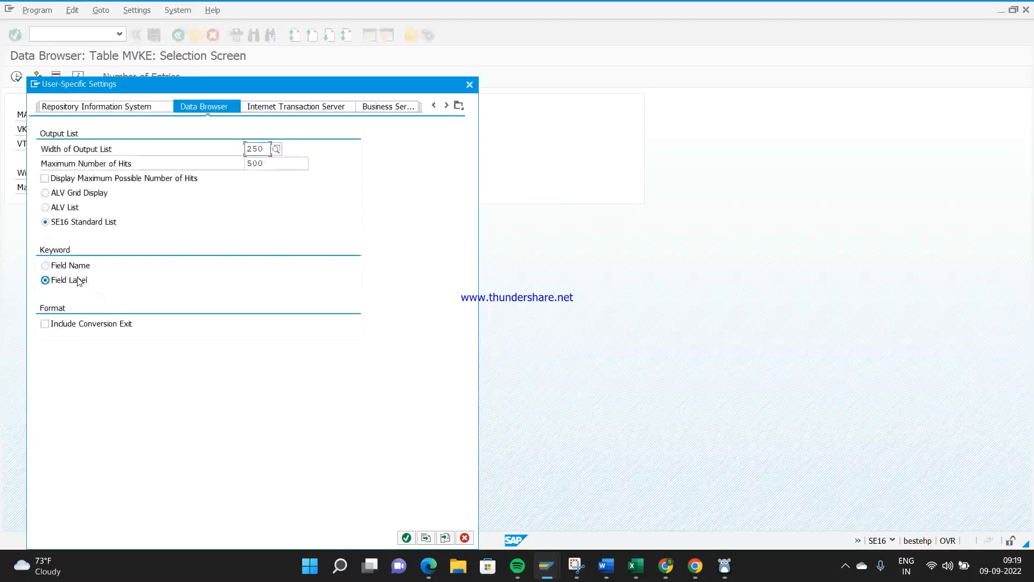
pyautogui.press('Return')
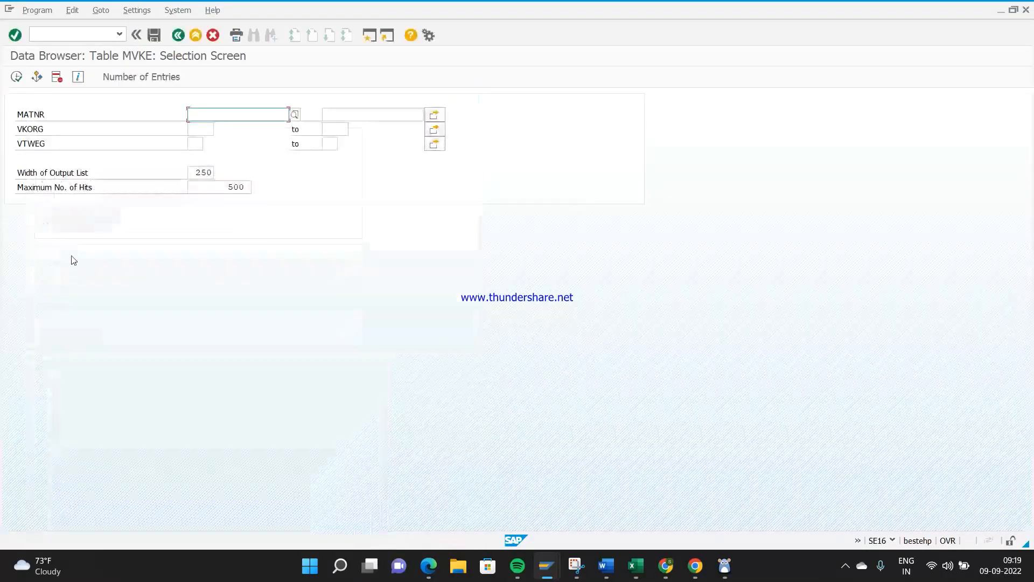
# Step: List the MVKE material entries for sales organization ZASH and look at their material numbers
pyautogui.click(196, 129)
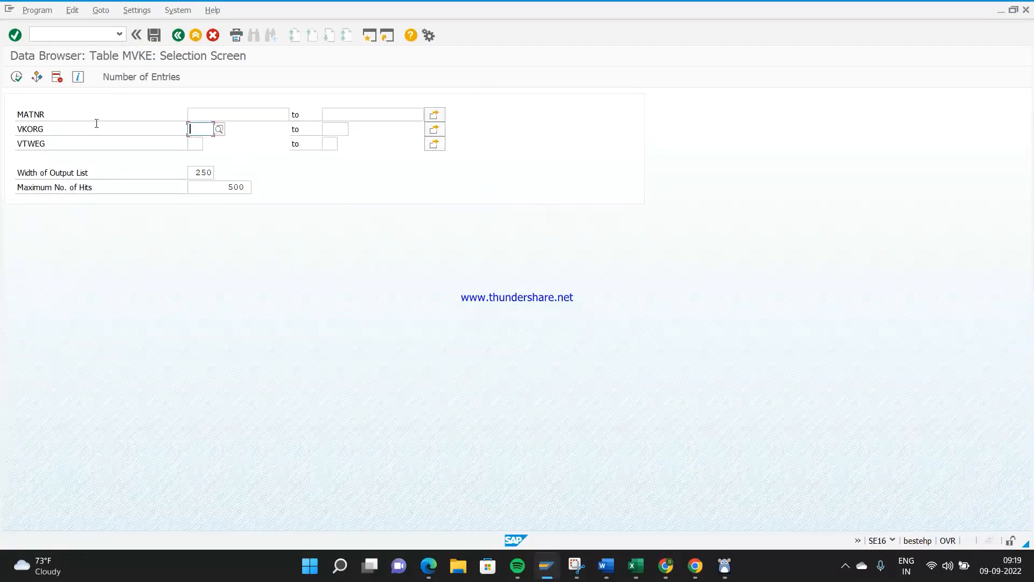
pyautogui.write('zash')
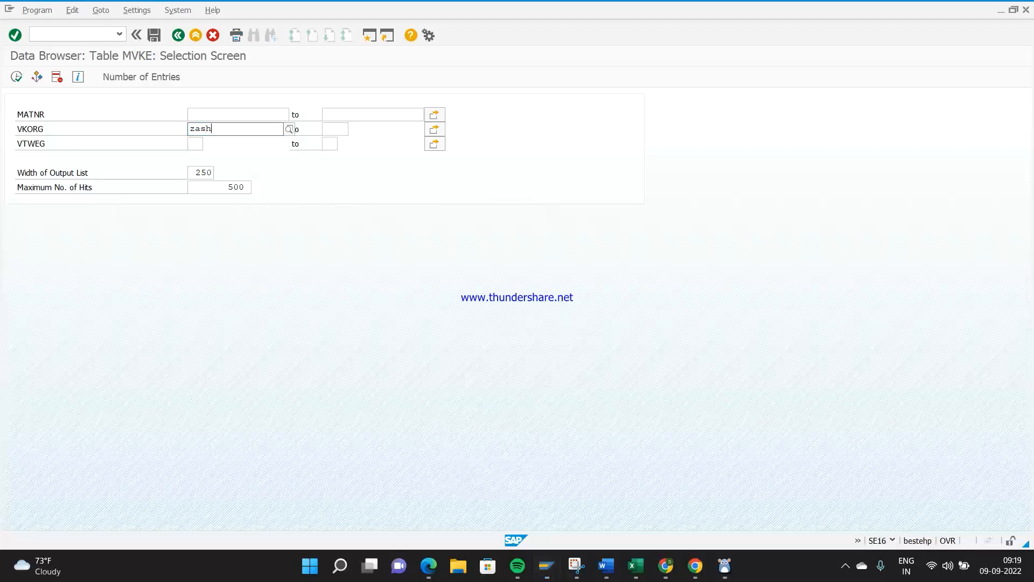
pyautogui.press('Down')
pyautogui.press('Return')
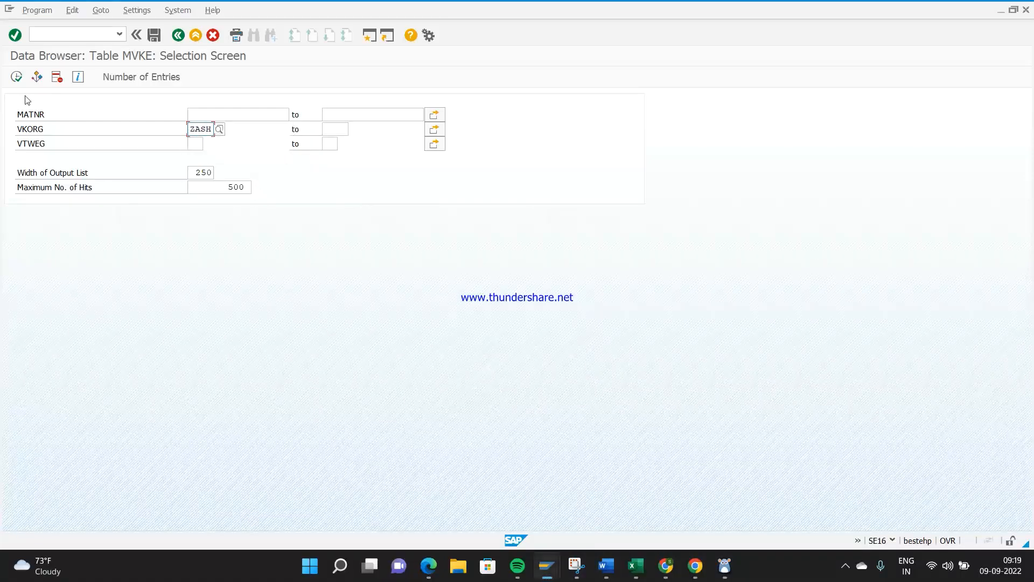
pyautogui.click(16, 77)
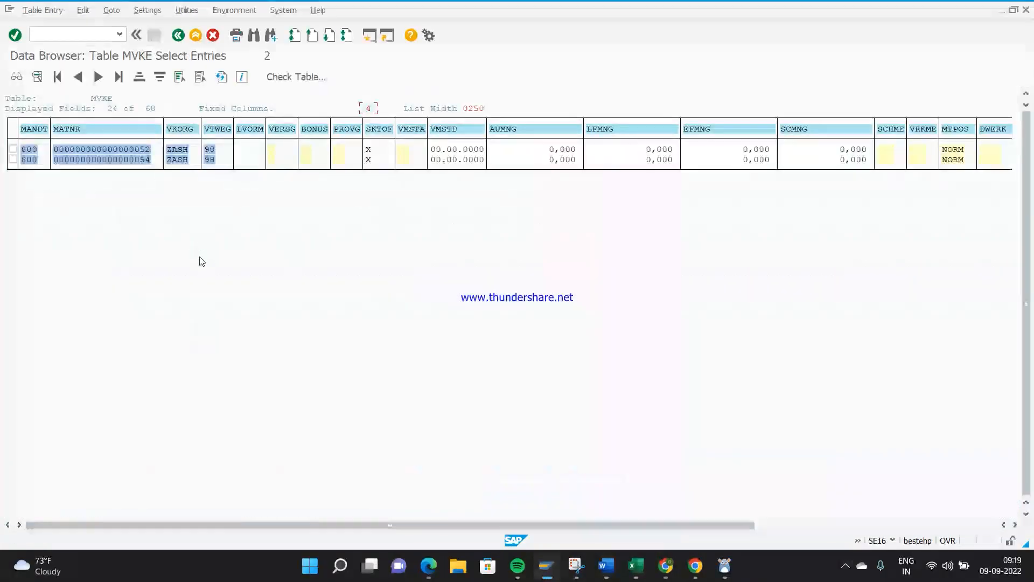
pyautogui.click(145, 160)
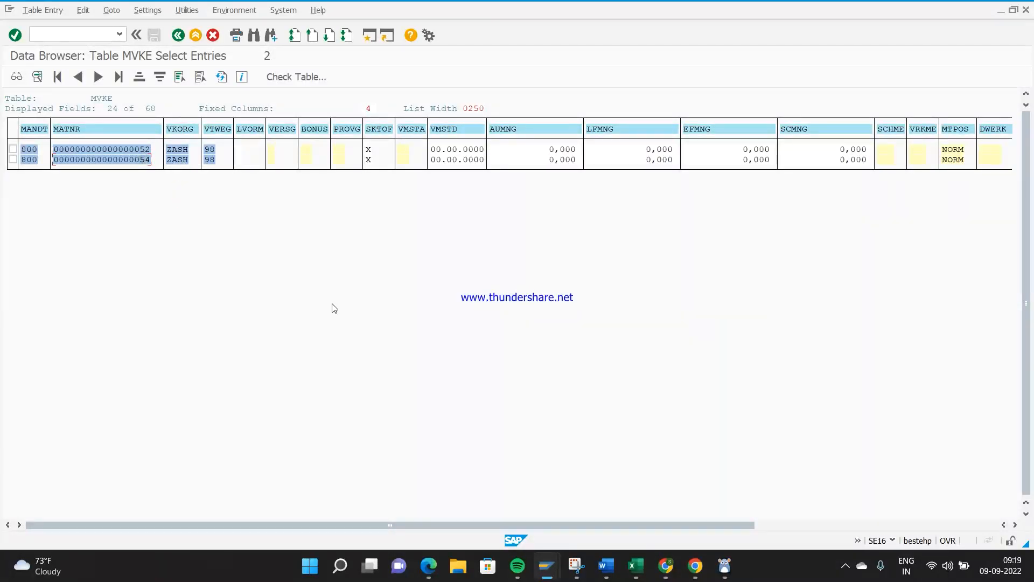
# Step: Switch back to the sales order session and enter material 52 in the first item line
pyautogui.hotkey('alt', 'Tab')
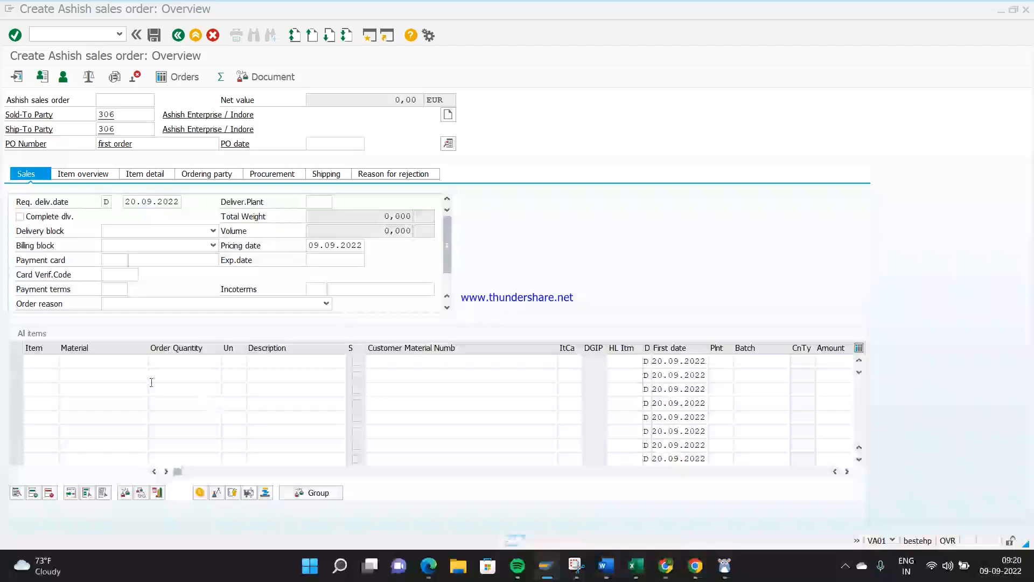
pyautogui.write('52')
pyautogui.press('Return')
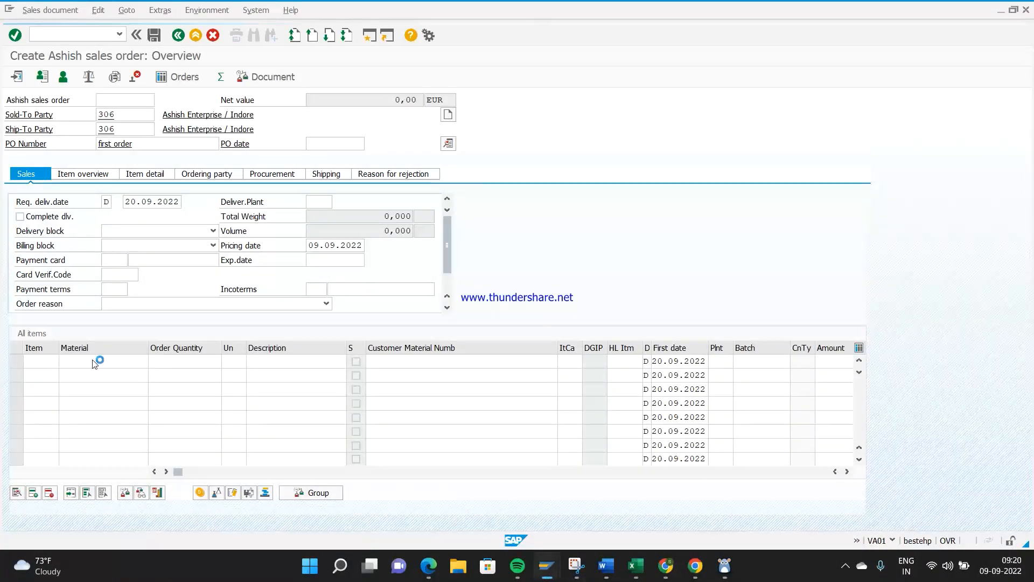
pyautogui.click(185, 360)
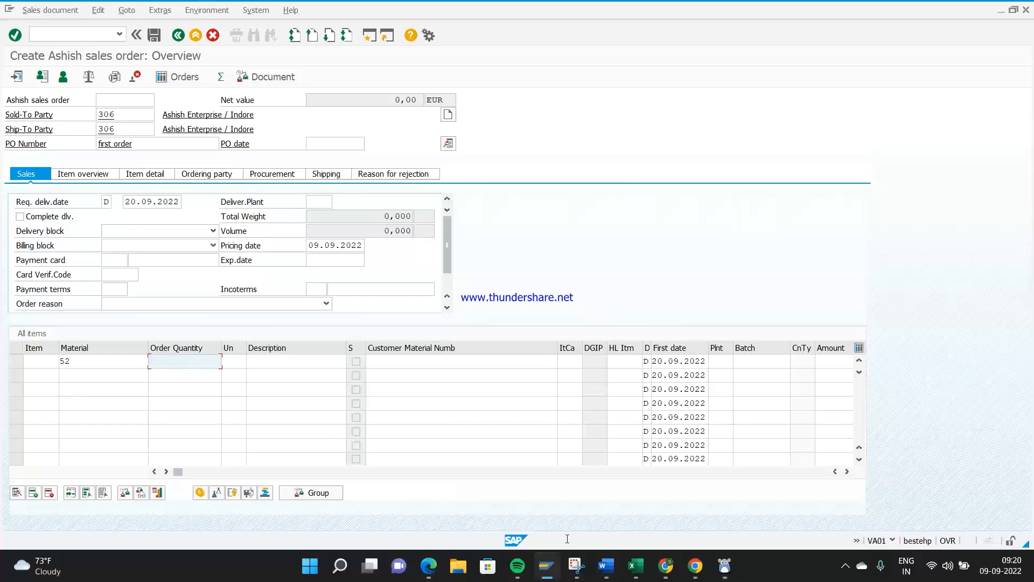
# Step: Switch to the pricing procedure determination session and open the stock overview transaction MMBE there
pyautogui.moveTo(547, 567)
pyautogui.click(736, 515)
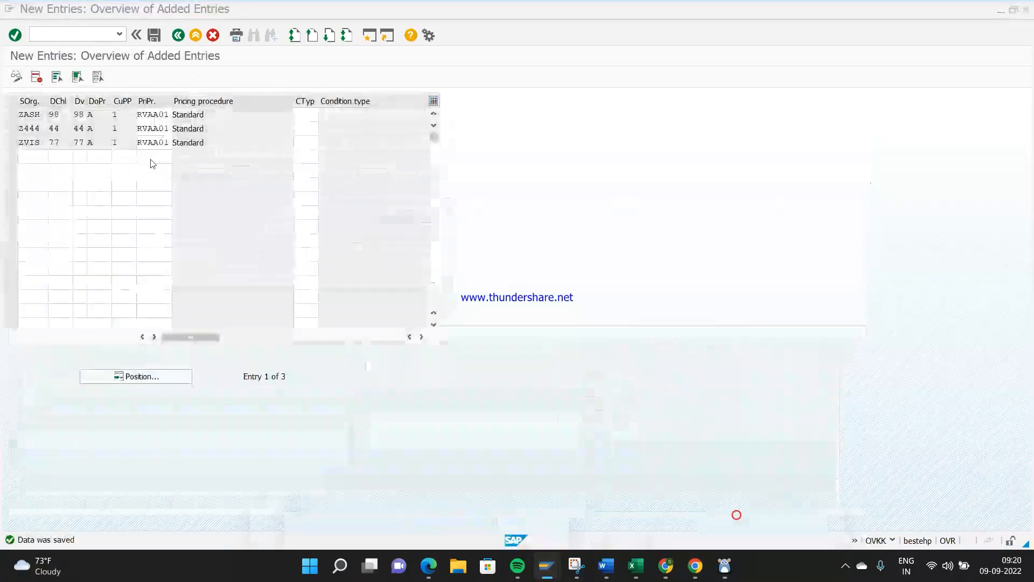
pyautogui.click(71, 33)
pyautogui.write('/nmmbe')
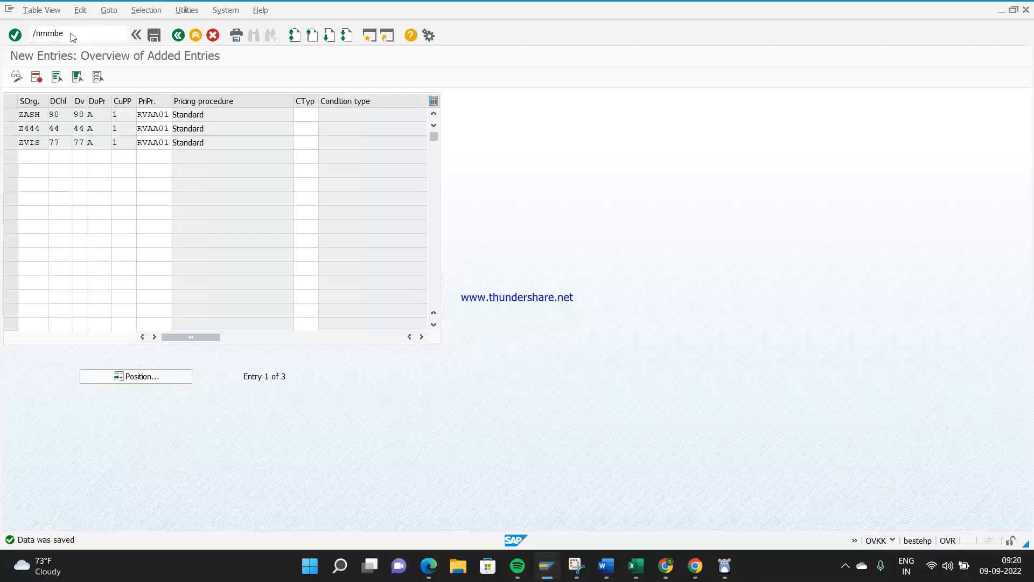
pyautogui.press('Return')
# Step: Display the stock overview for material 52 in plant 0005 and look at its unrestricted-use stock
pyautogui.write('52')
pyautogui.press('Return')
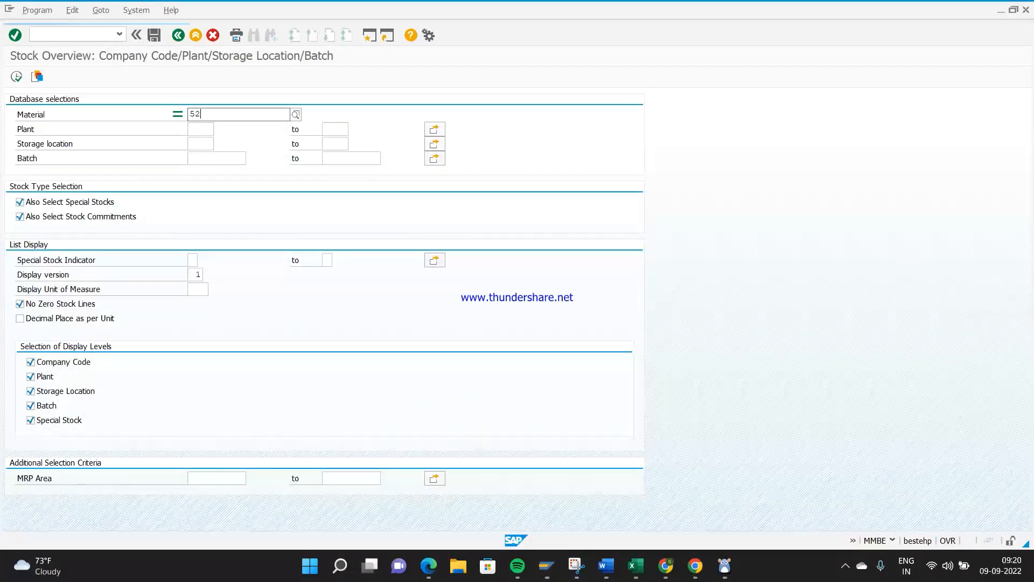
pyautogui.click(202, 130)
pyautogui.write('00')
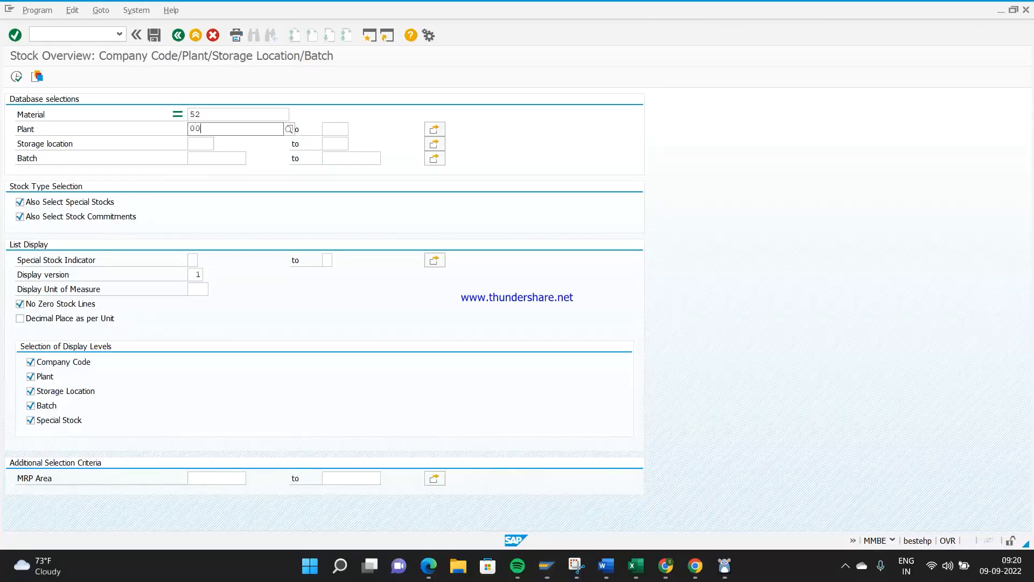
pyautogui.write('05')
pyautogui.click(16, 77)
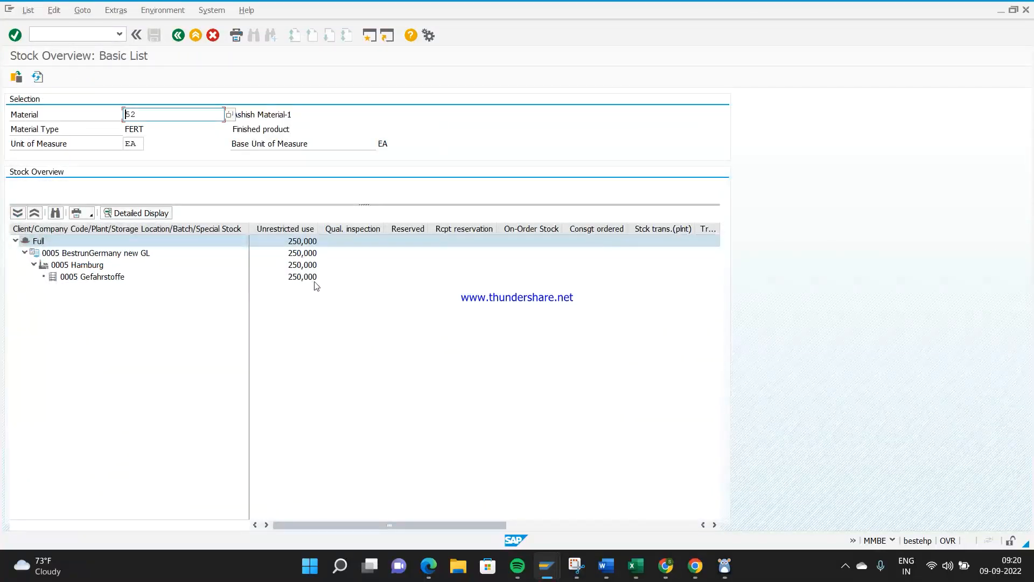
pyautogui.click(315, 277)
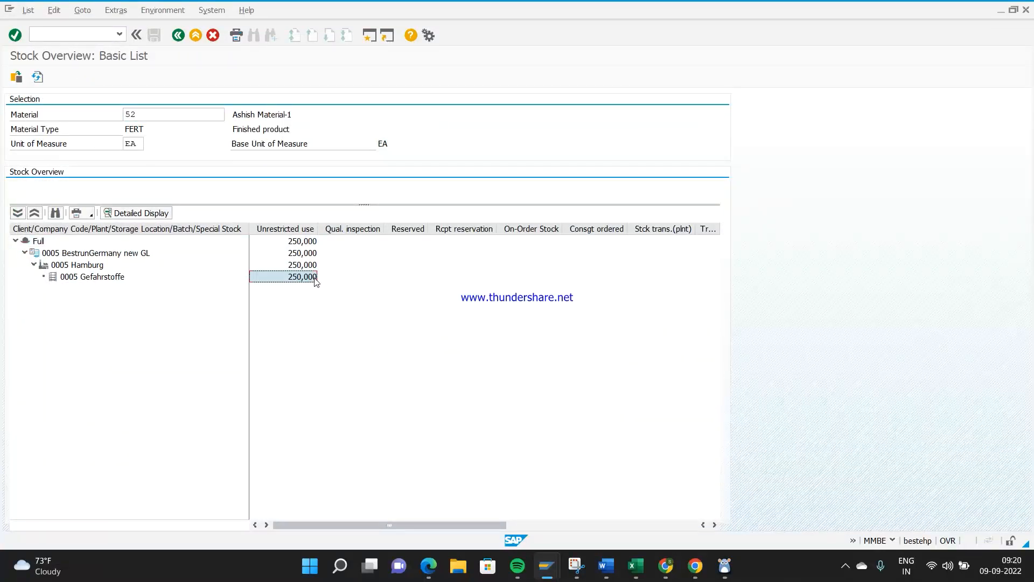
# Step: Return to the sales order, set material 52's order quantity to 10 and plant to 0005, and save the order
pyautogui.press('F3')
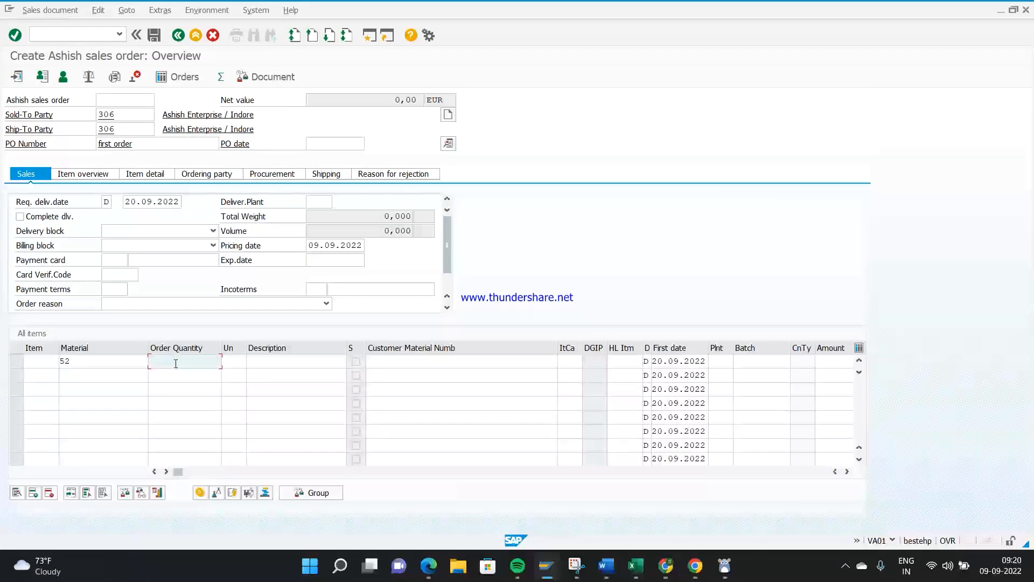
pyautogui.write('10')
pyautogui.press('Return')
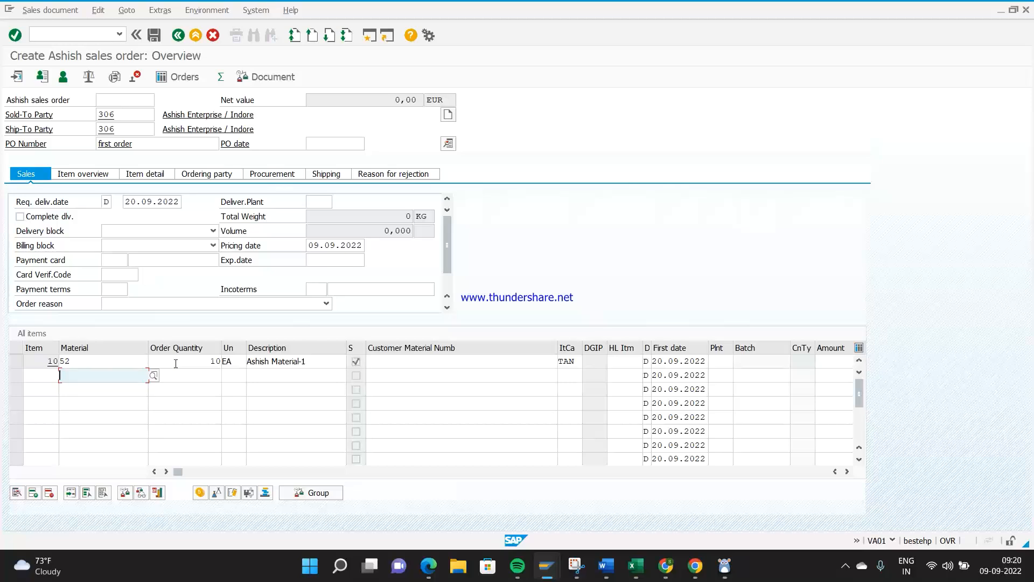
pyautogui.click(726, 363)
pyautogui.write('0005')
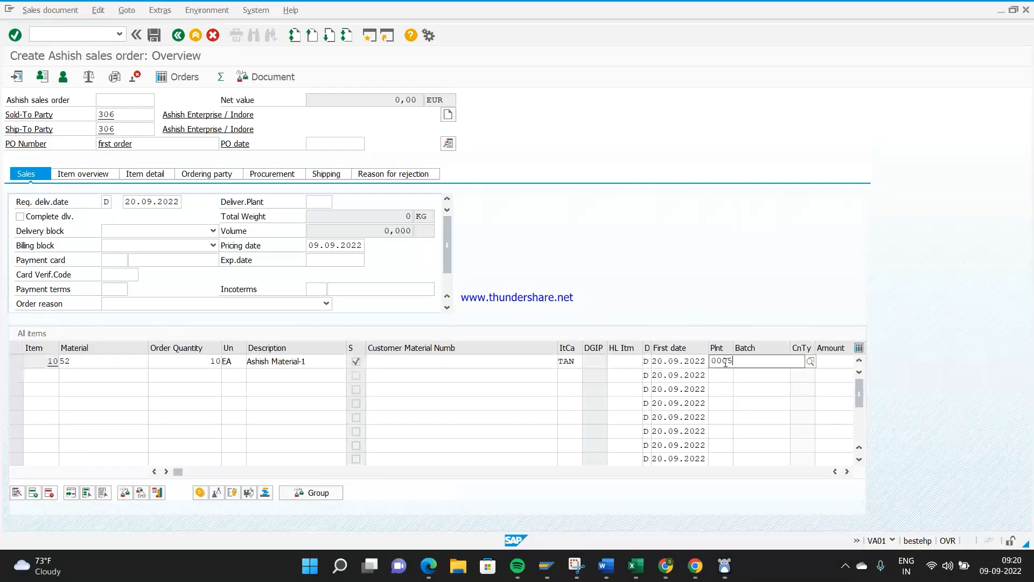
pyautogui.press('Return')
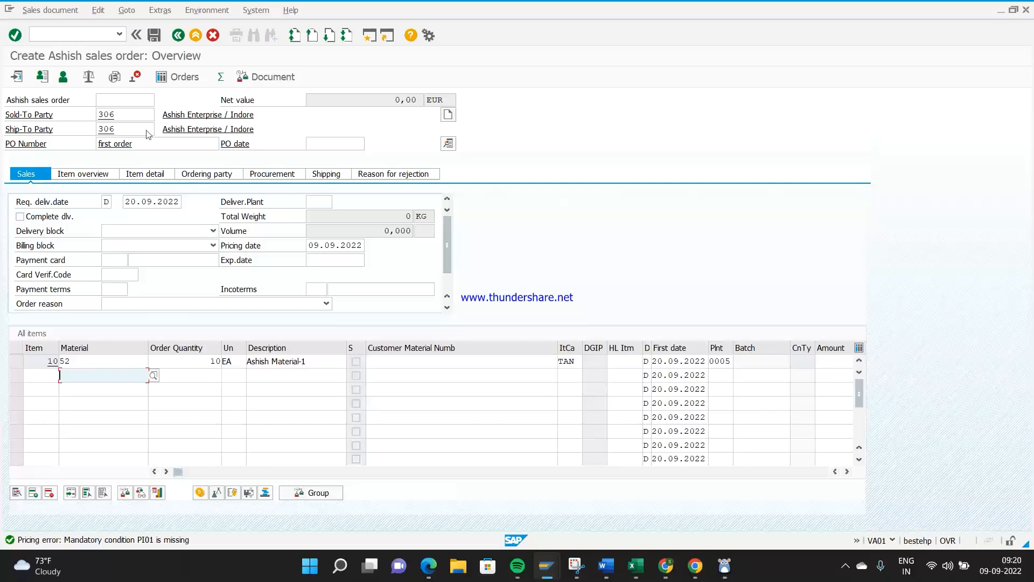
pyautogui.click(155, 37)
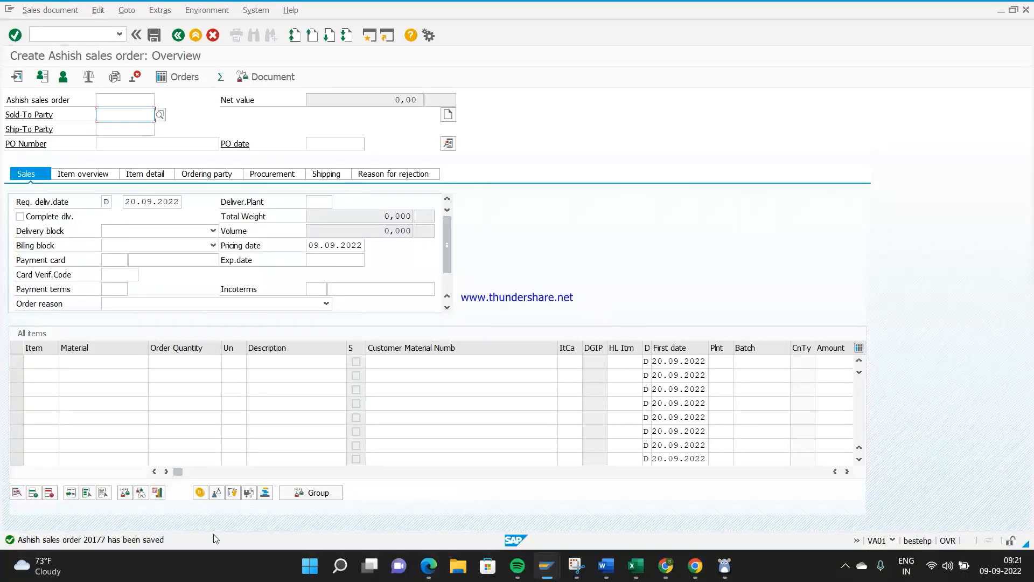
# Step: Open sales order type maintenance (VOV8) in the stock overview session and display the details of type ZASH
pyautogui.moveTo(557, 576)
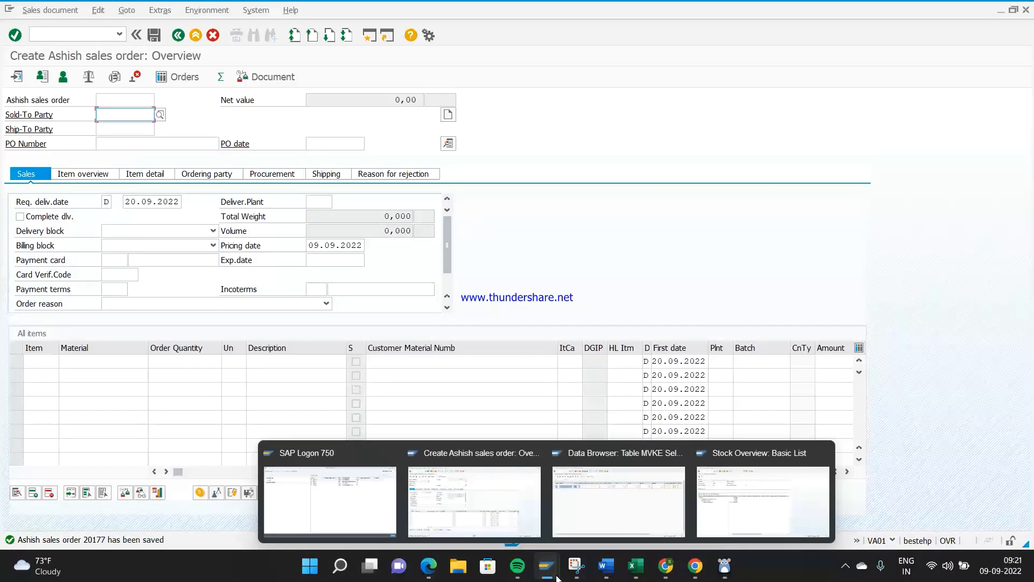
pyautogui.click(763, 501)
pyautogui.click(58, 35)
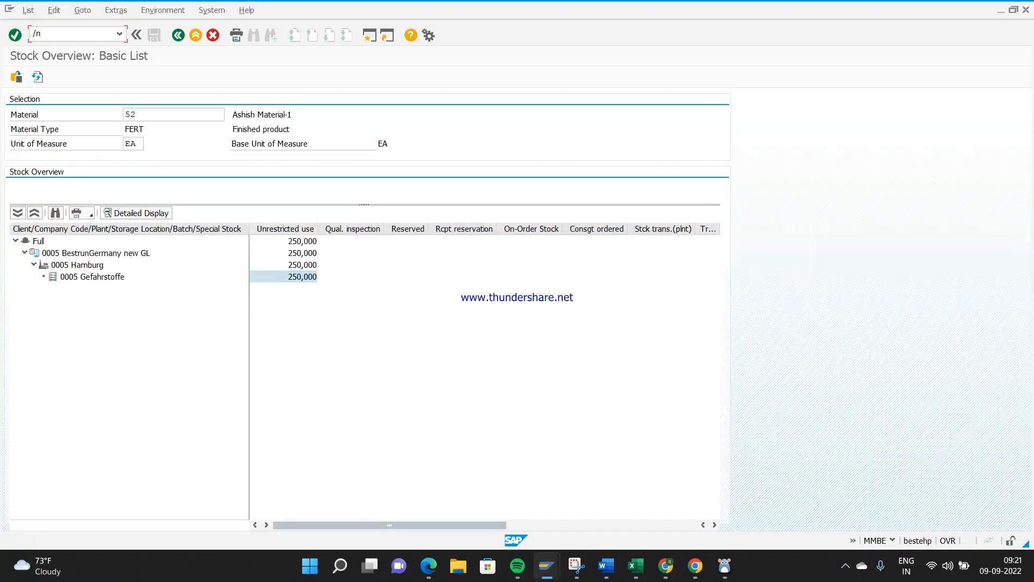
pyautogui.press('Return')
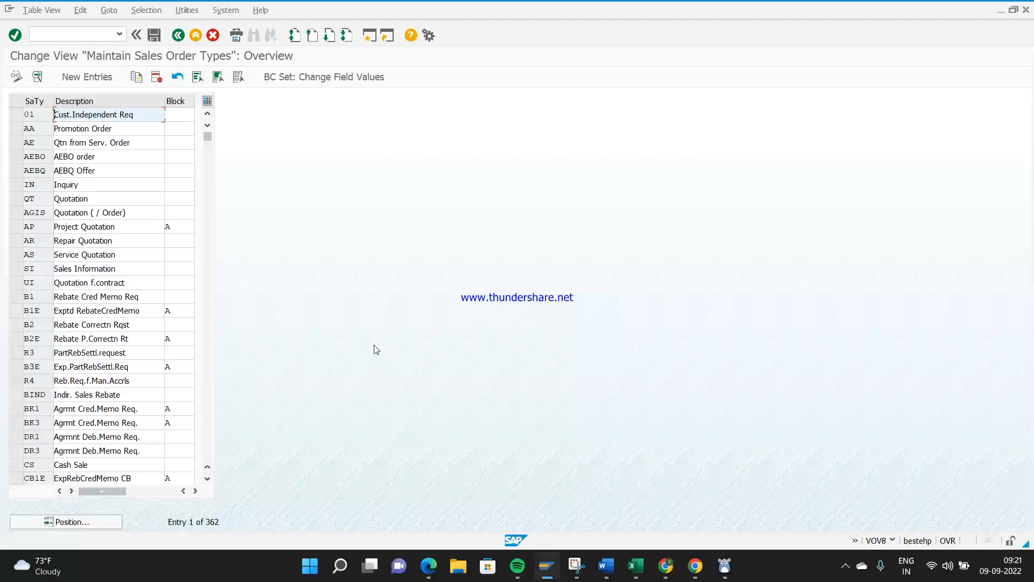
pyautogui.click(89, 527)
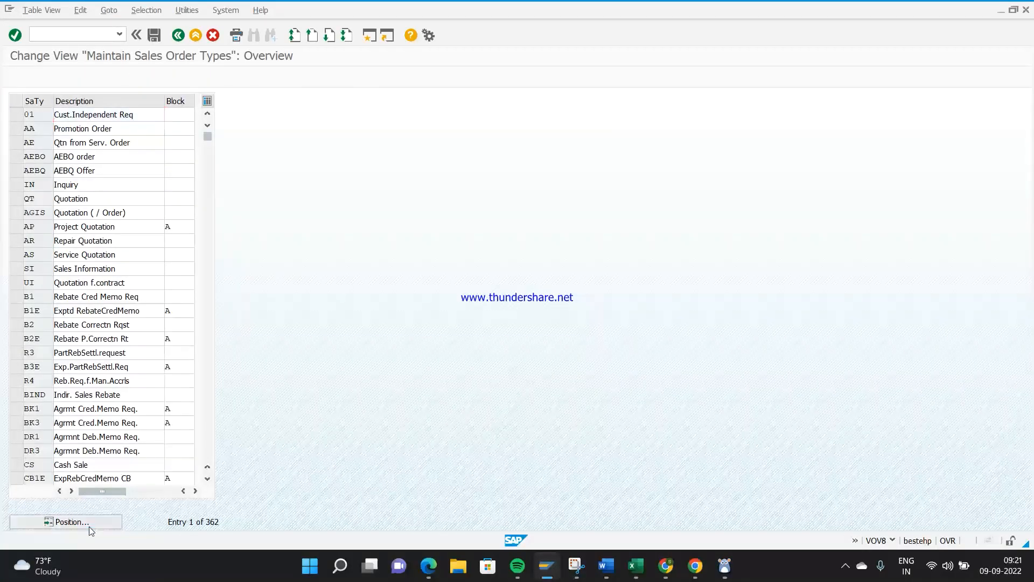
pyautogui.write('zash')
pyautogui.press('Return')
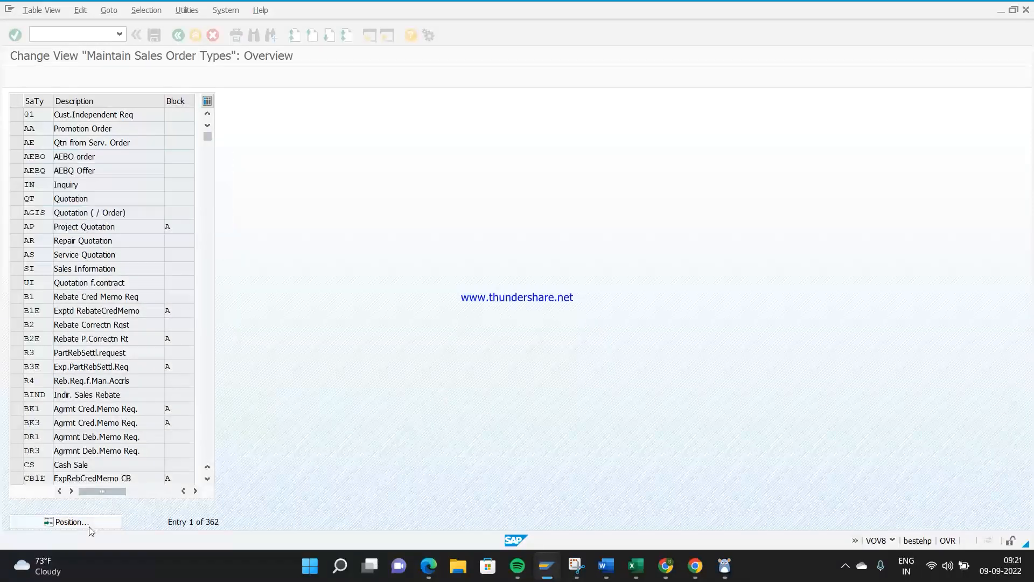
pyautogui.doubleClick(46, 118)
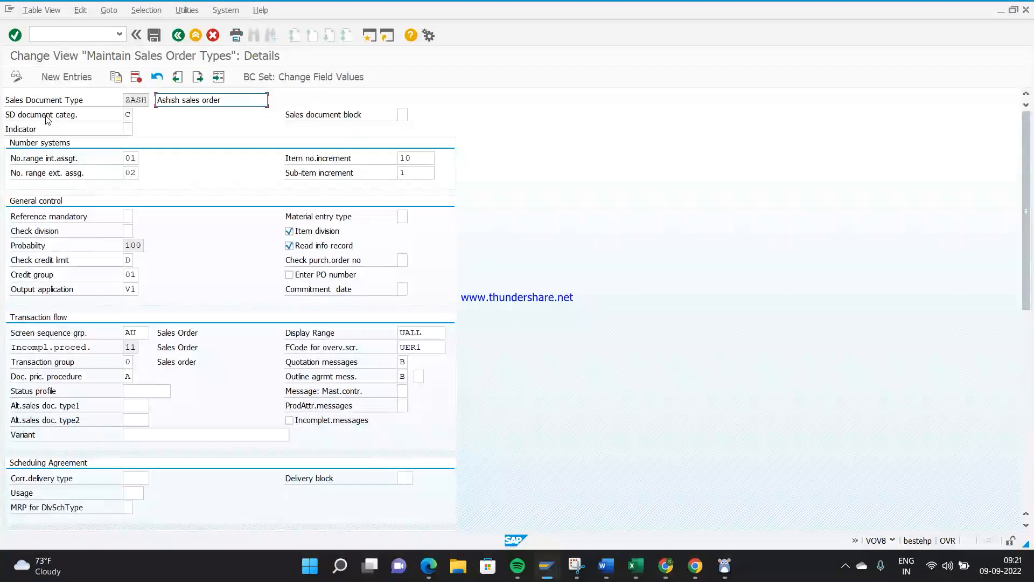
# Step: Review the possible SD document categories for ZASH, keep C (Order), and look at the internal number range assignment
pyautogui.click(131, 115)
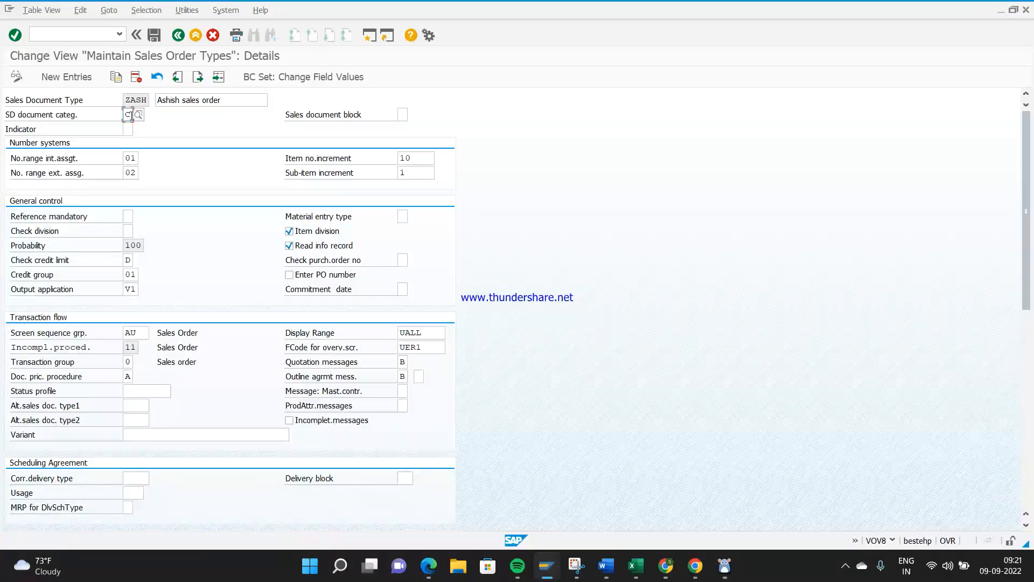
pyautogui.click(139, 115)
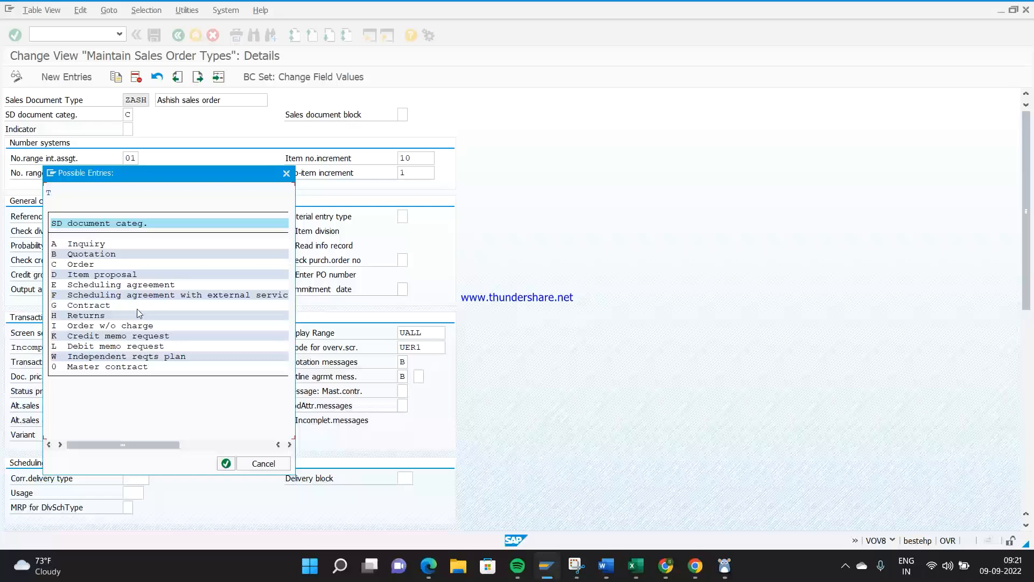
pyautogui.click(80, 265)
pyautogui.click(86, 255)
pyautogui.click(86, 285)
pyautogui.doubleClick(86, 264)
pyautogui.click(134, 157)
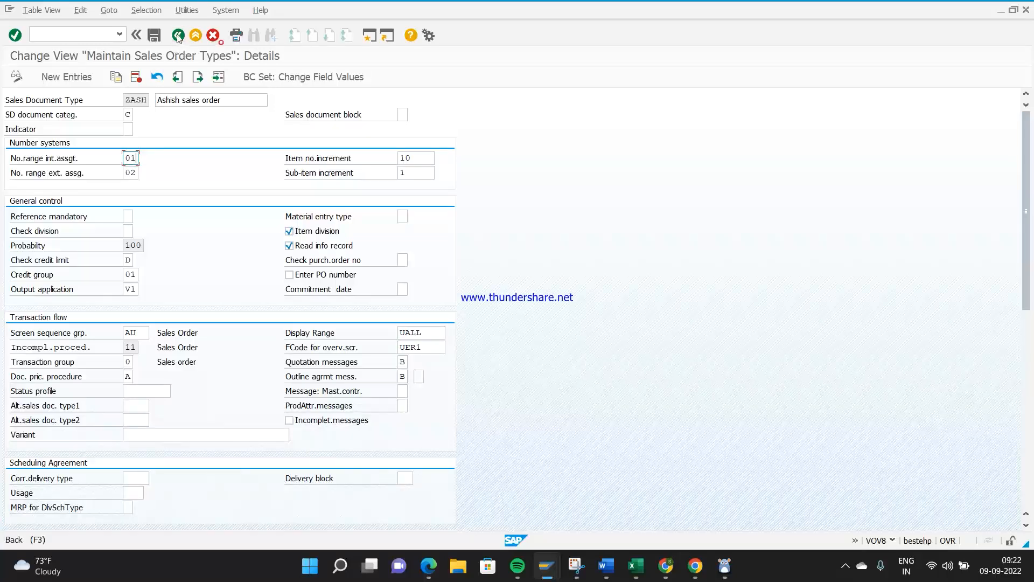
# Step: Leave order type maintenance and open the SAP Reference IMG through transaction SPRO
pyautogui.click(178, 35)
pyautogui.click(178, 35)
pyautogui.click(178, 36)
pyautogui.click(253, 238)
pyautogui.write('spro')
pyautogui.press('Return')
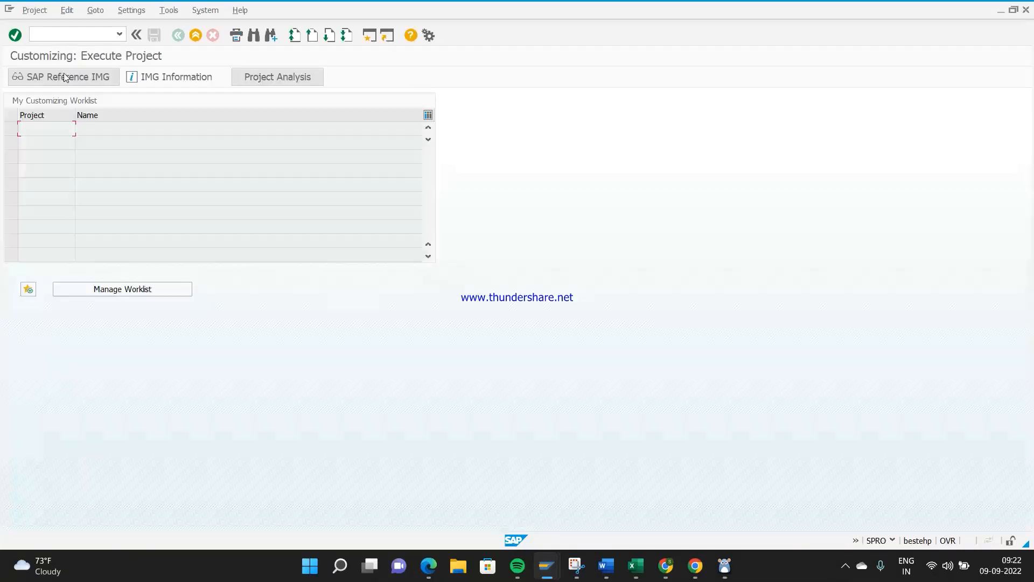
pyautogui.click(62, 78)
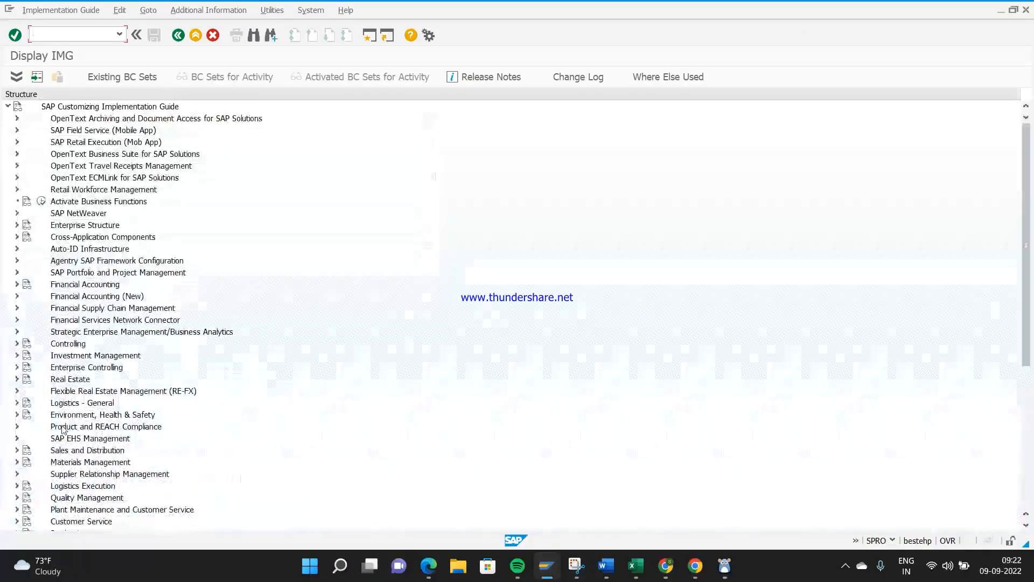
# Step: Open Define Number Ranges For Sales Documents in the Sales Document Header node of Sales and Distribution
pyautogui.click(17, 450)
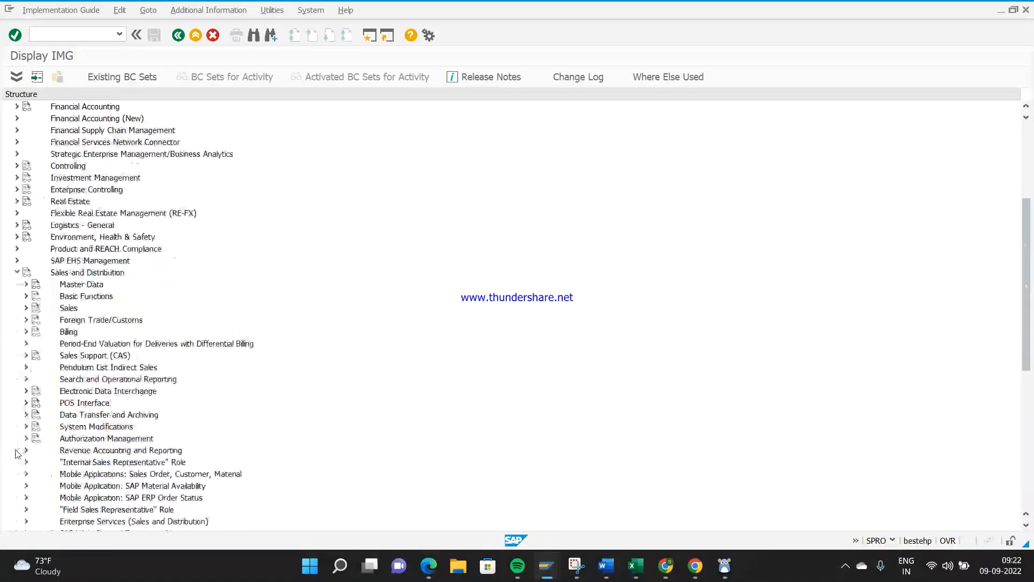
pyautogui.click(26, 308)
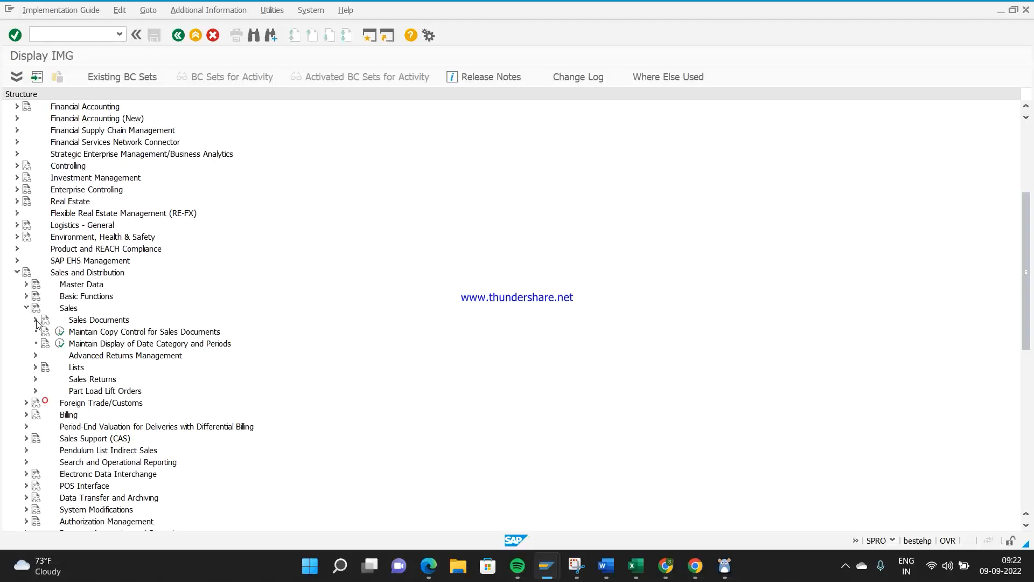
pyautogui.click(35, 320)
pyautogui.click(45, 332)
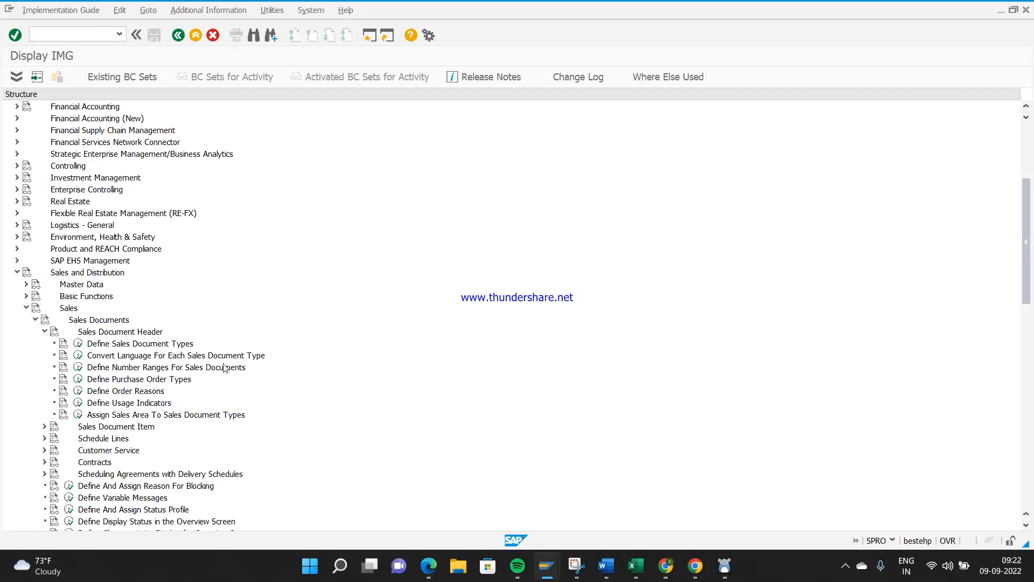
pyautogui.click(78, 368)
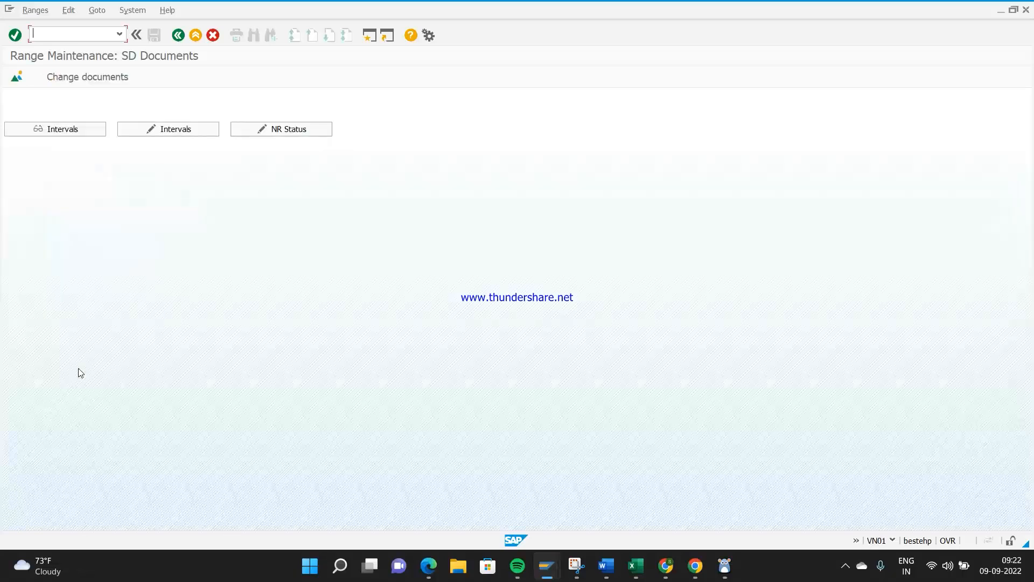
# Step: Display the SD document intervals, compare range 01's number status with the saved order's number, look at range 03, and return to the IMG
pyautogui.click(56, 128)
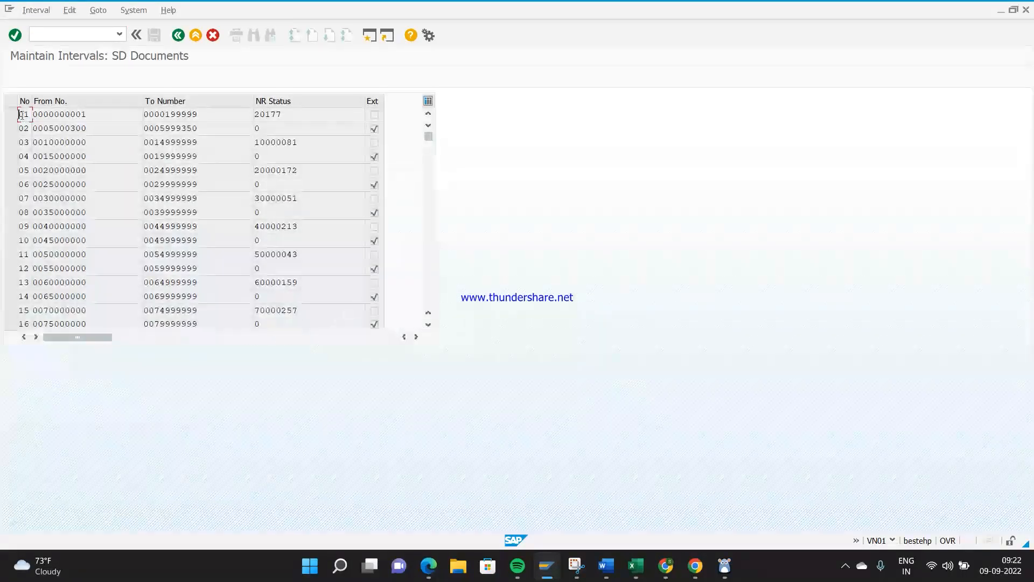
pyautogui.moveTo(207, 117); pyautogui.dragTo(171, 115)
pyautogui.moveTo(286, 113); pyautogui.dragTo(260, 114)
pyautogui.moveTo(547, 565)
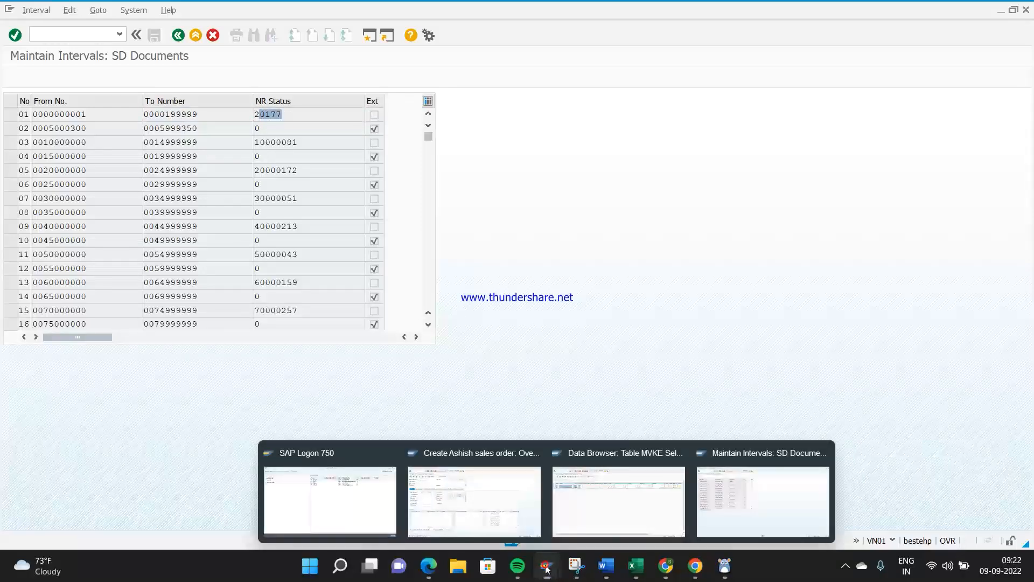
pyautogui.click(494, 506)
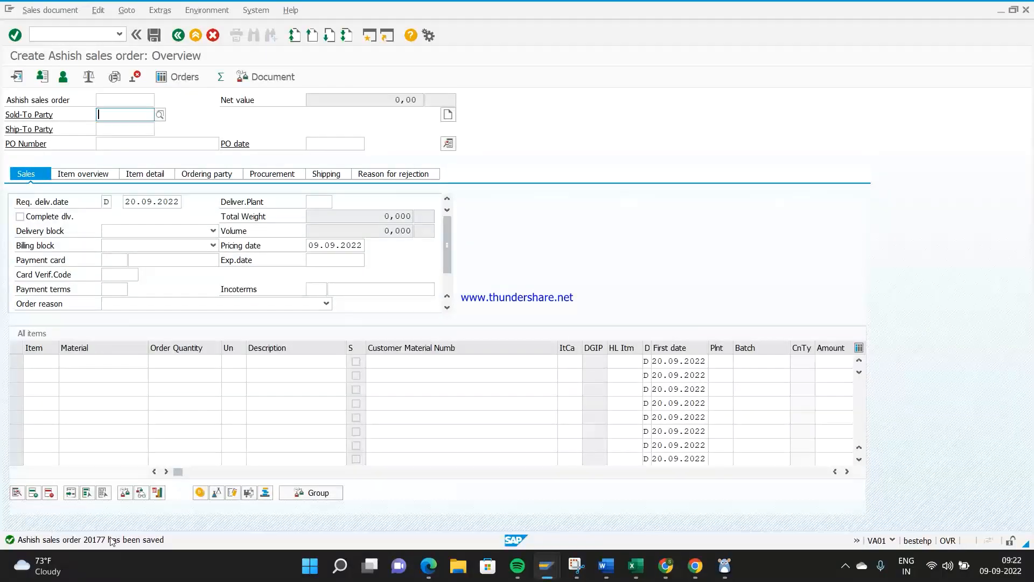
pyautogui.hotkey('alt', 'Tab')
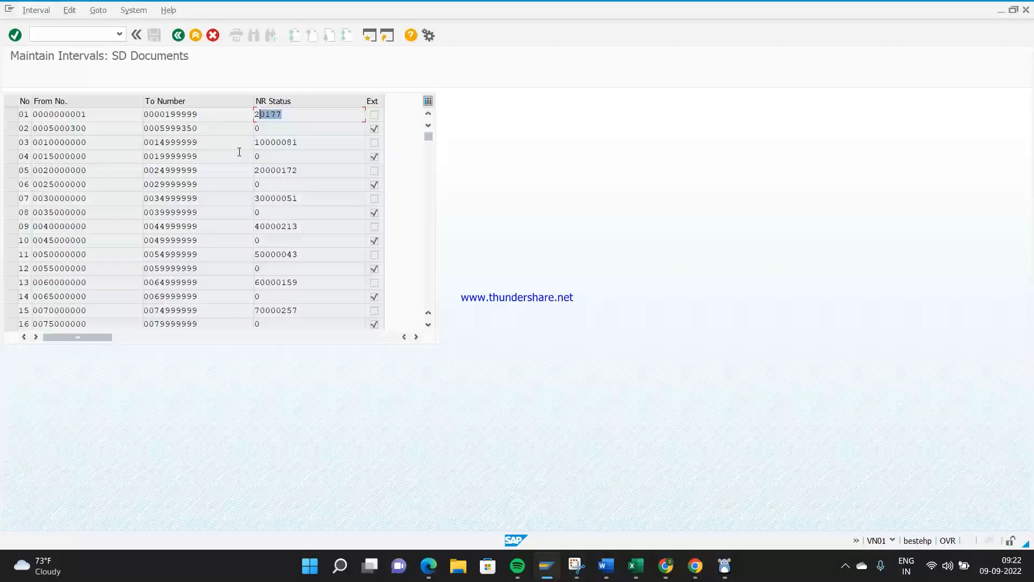
pyautogui.moveTo(307, 144); pyautogui.dragTo(260, 143)
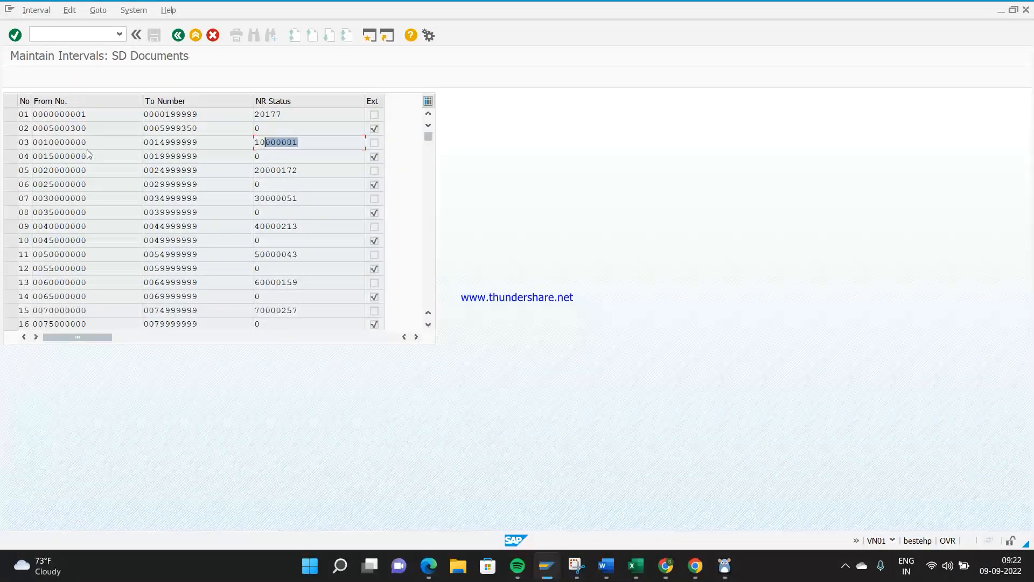
pyautogui.click(29, 143)
pyautogui.click(177, 35)
pyautogui.click(178, 35)
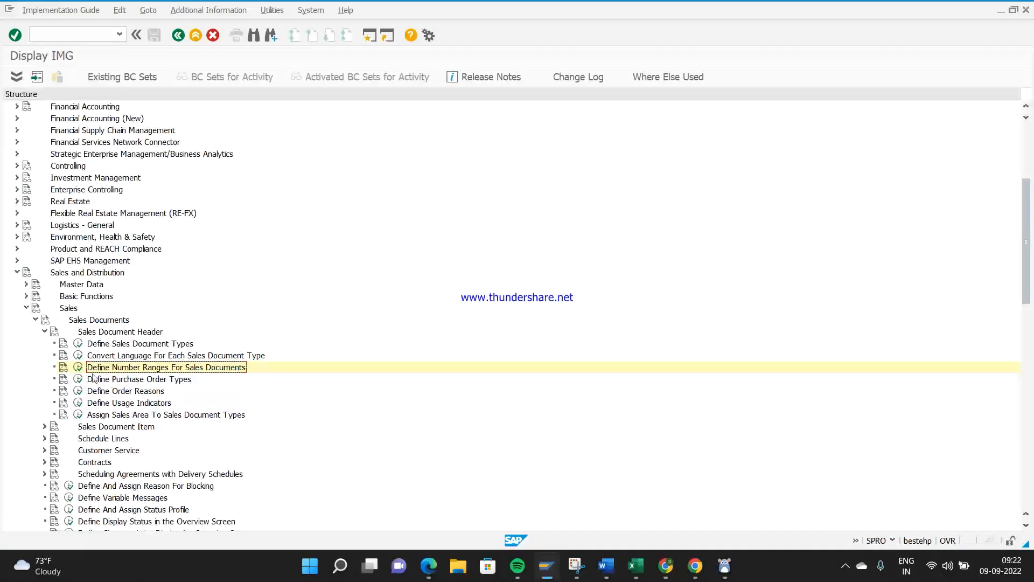
# Step: Open Define Sales Document Types and display the details of sales document type ZASH
pyautogui.click(77, 343)
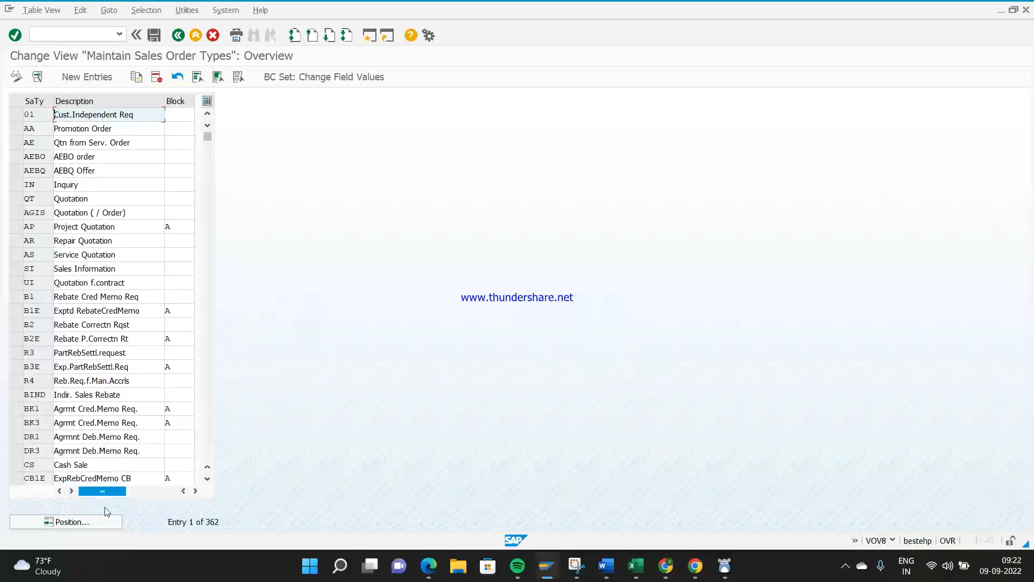
pyautogui.click(105, 526)
pyautogui.write('ZASH')
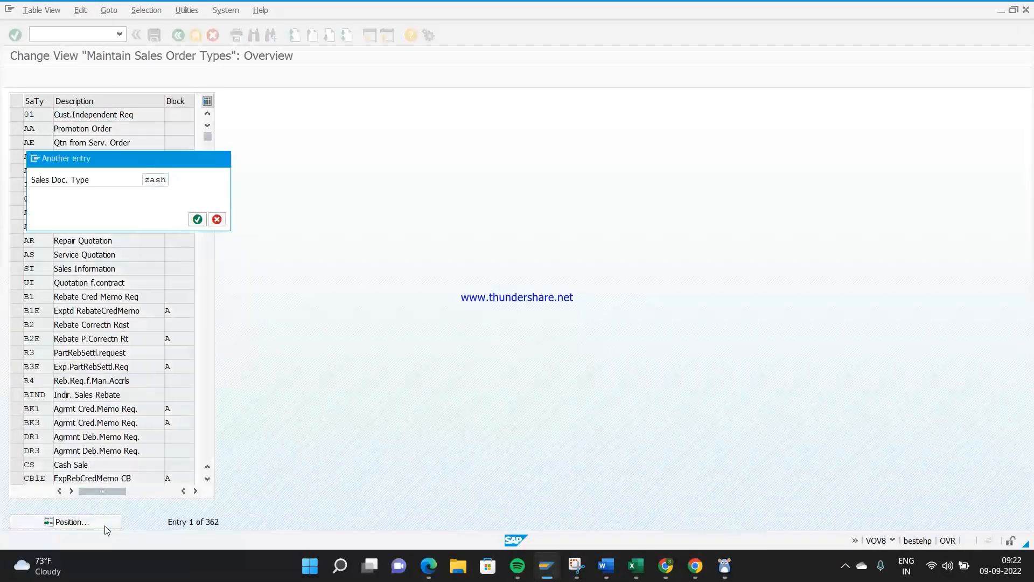
pyautogui.press('Return')
pyautogui.doubleClick(40, 118)
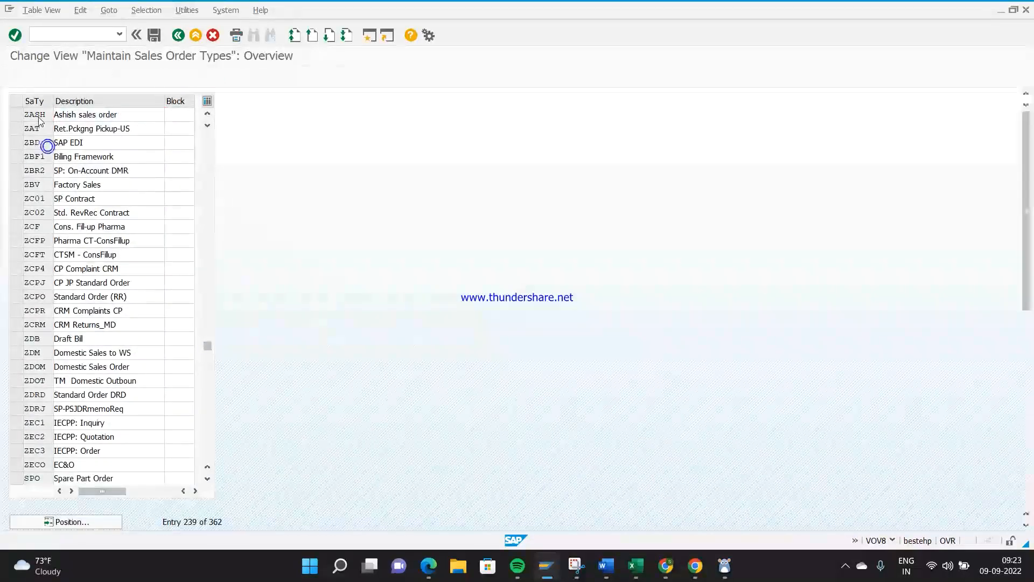
# Step: Look at ZASH's internal number range assignment, review the possible Reference mandatory values, and close the list without choosing one
pyautogui.click(130, 159)
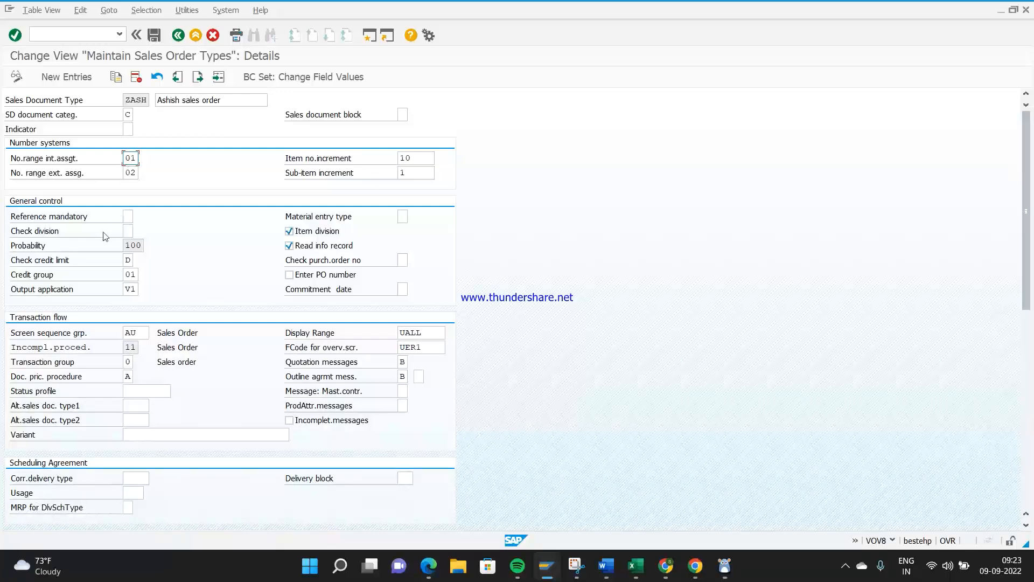
pyautogui.click(128, 216)
pyautogui.click(139, 216)
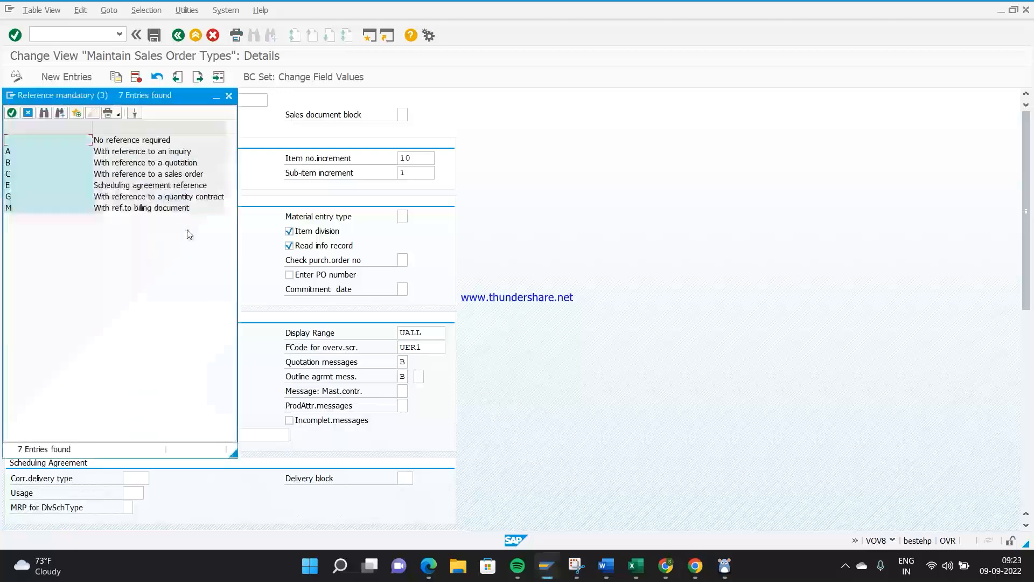
pyautogui.click(229, 96)
# Step: In the sales order session, restart transaction VA01, look at the Create with Reference option, and return to the ZASH details
pyautogui.hotkey('alt', 'Tab')
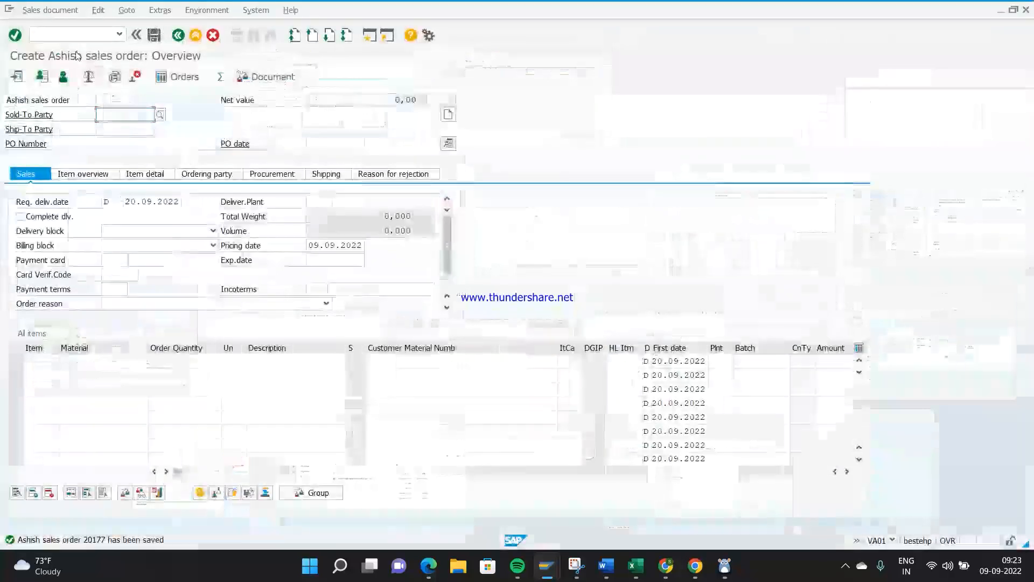
pyautogui.click(75, 34)
pyautogui.write('/nva0')
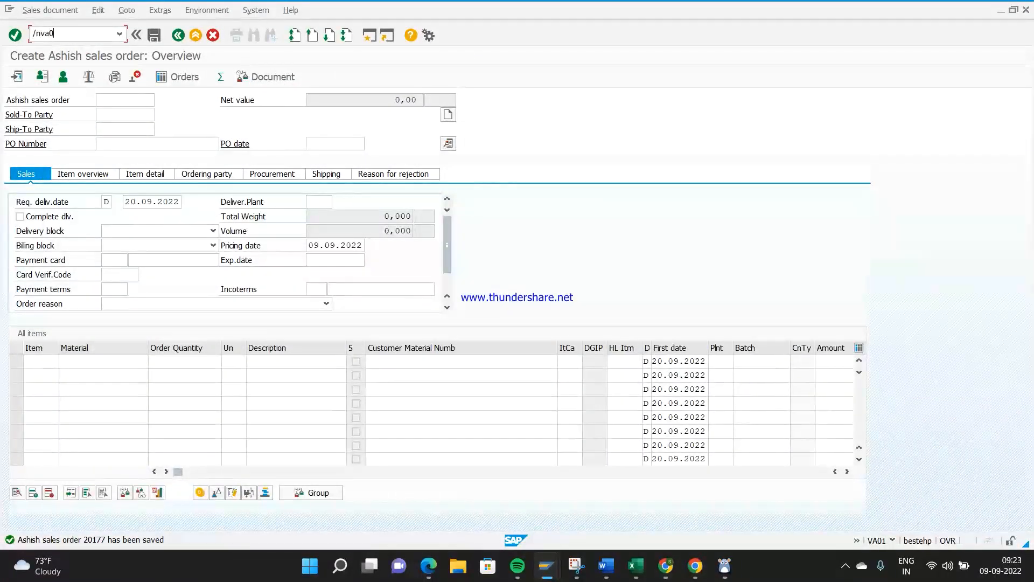
pyautogui.write('1')
pyautogui.press('Return')
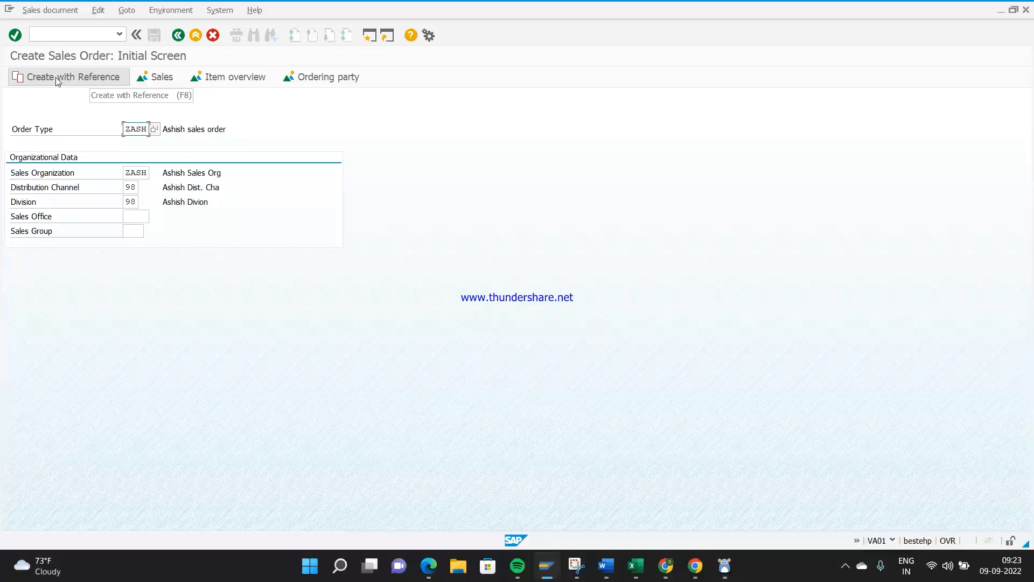
pyautogui.hotkey('alt', 'Tab')
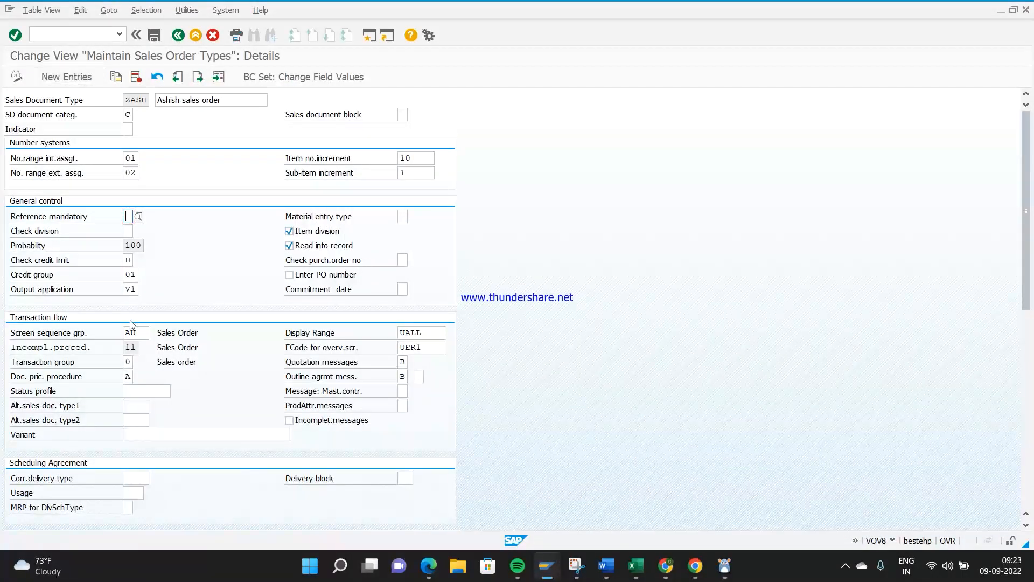
# Step: Review ZASH's document pricing procedure, delivery type and delivery-related billing type, and return to the order type overview
pyautogui.click(132, 378)
pyautogui.moveTo(1032, 221); pyautogui.dragTo(1033, 440)
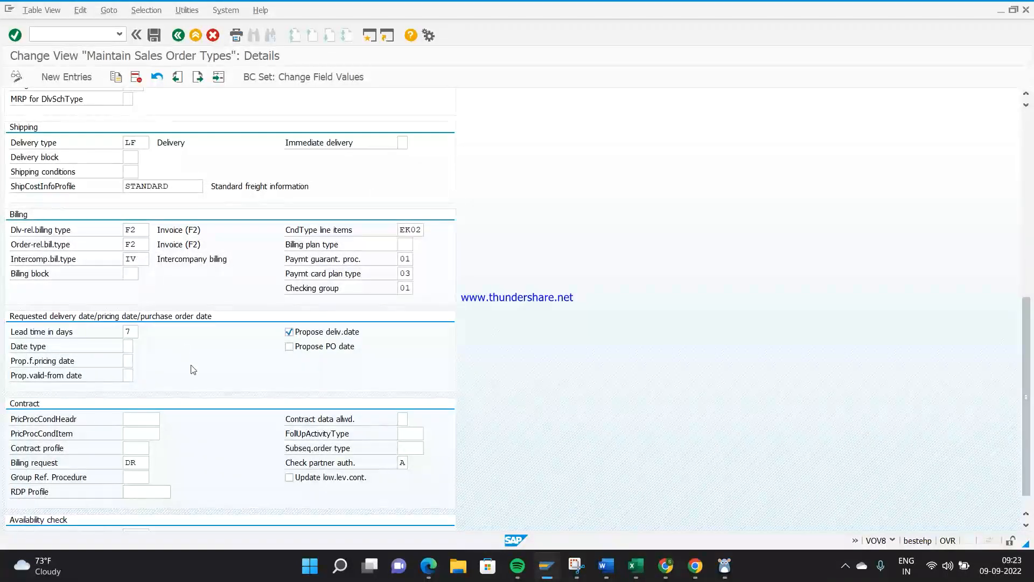
pyautogui.click(141, 144)
pyautogui.click(142, 233)
pyautogui.click(178, 36)
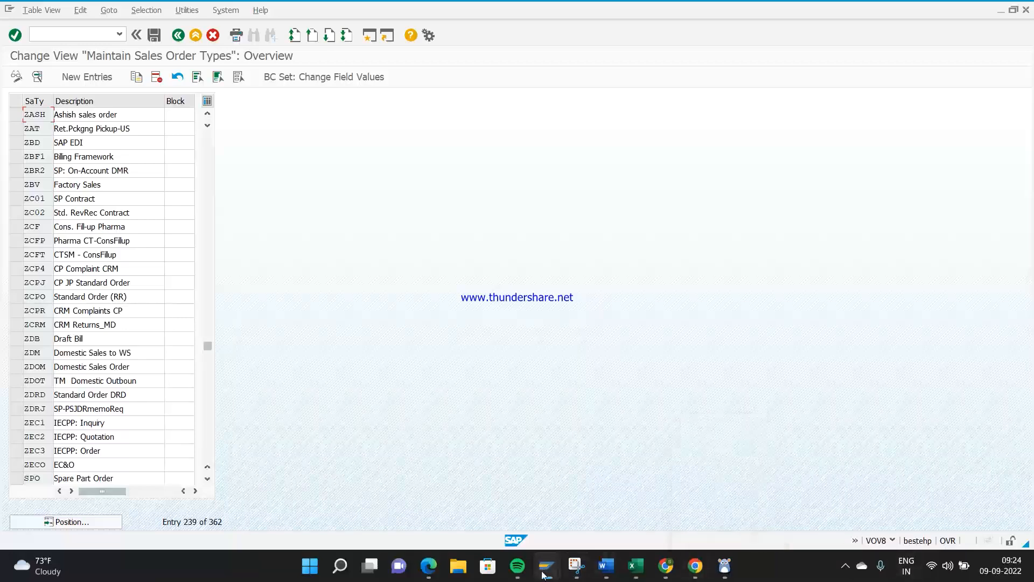
# Step: Switch to the Word document with the sales order notes and start a lettered list below "Schedule line" with "Plant determination"
pyautogui.moveTo(542, 575)
pyautogui.click(487, 518)
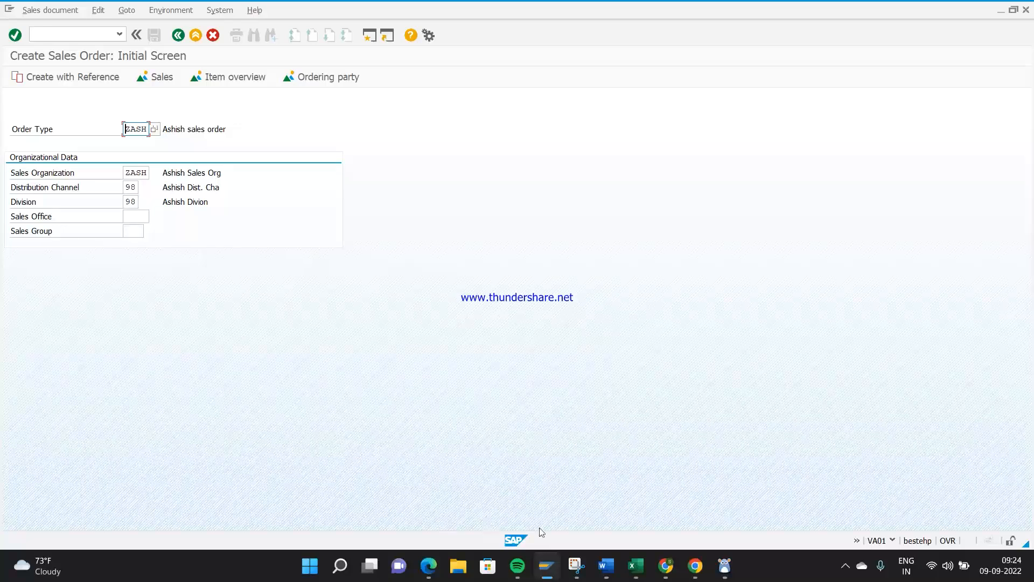
pyautogui.moveTo(608, 577)
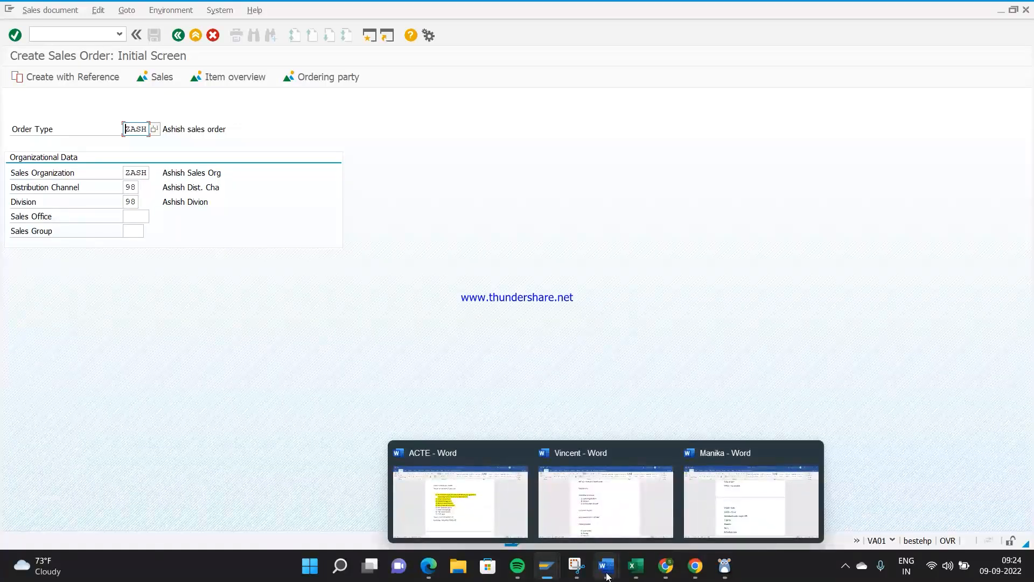
pyautogui.click(689, 517)
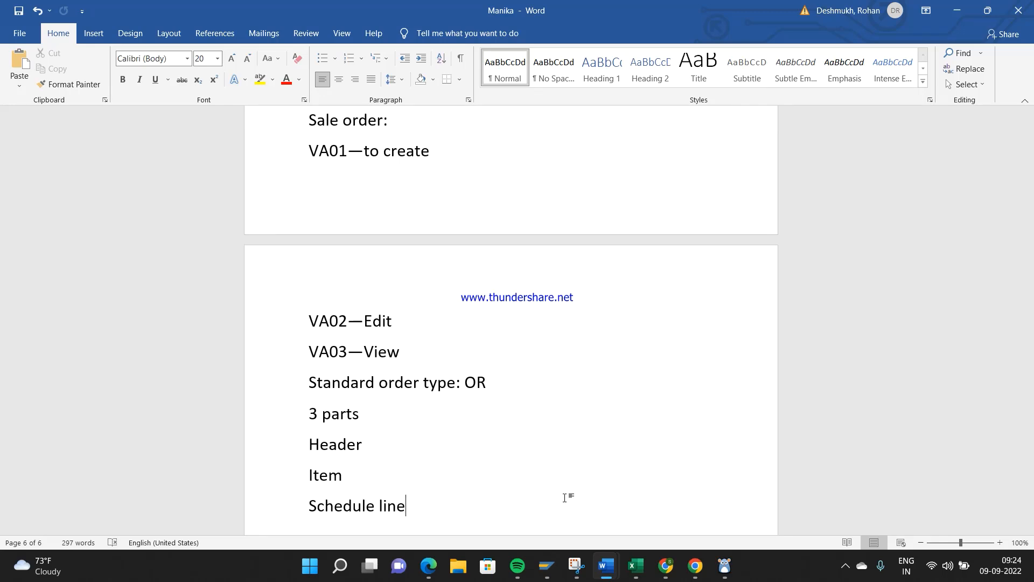
pyautogui.press('Return')
pyautogui.press('Return')
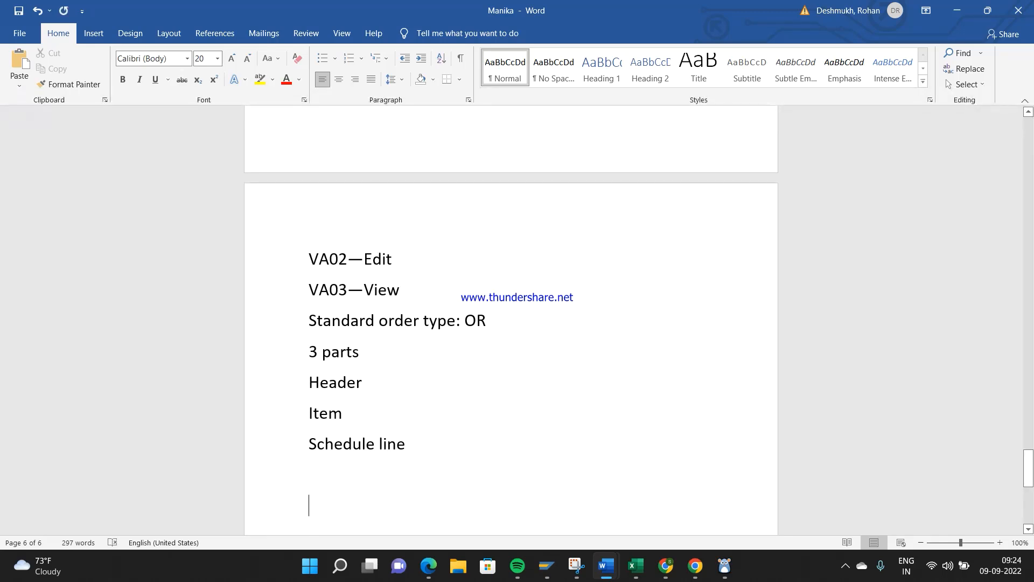
pyautogui.write('a) Plant determination')
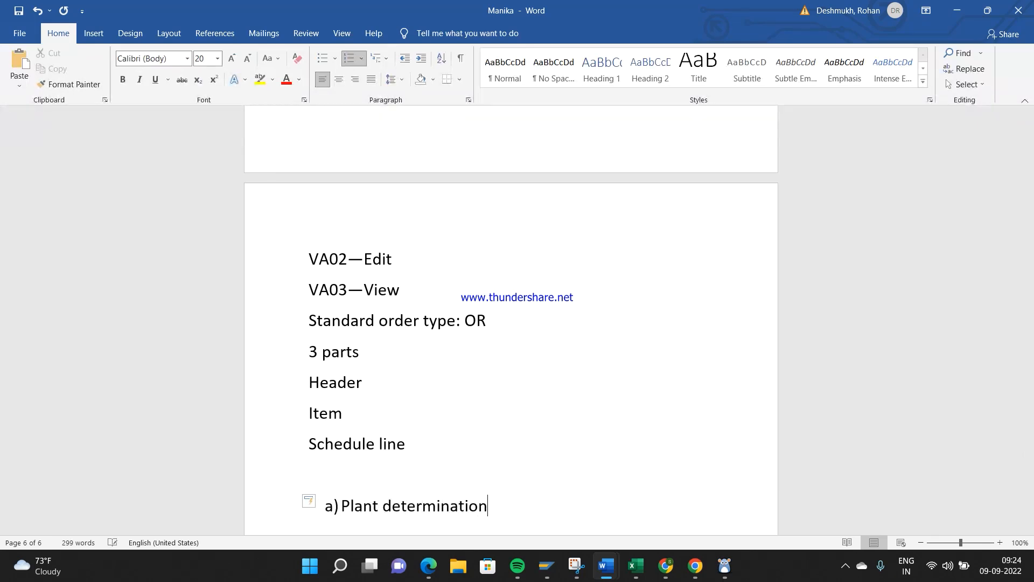
# Step: Add the list items "Item category determination", "Schedule line det" and "Shipping point determination" below "Plant determination"
pyautogui.press('Return')
pyautogui.write('Item category')
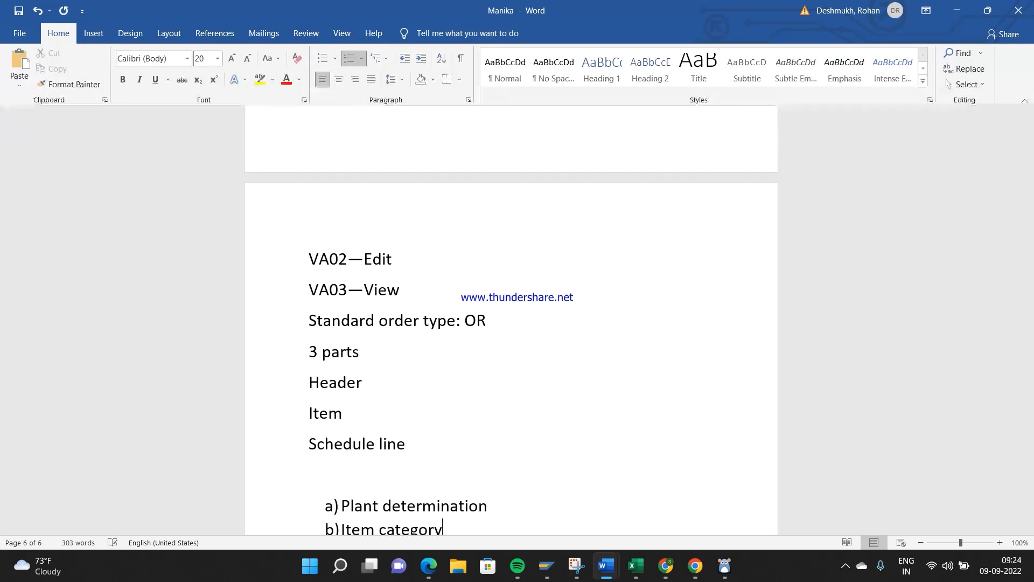
pyautogui.write(' determination')
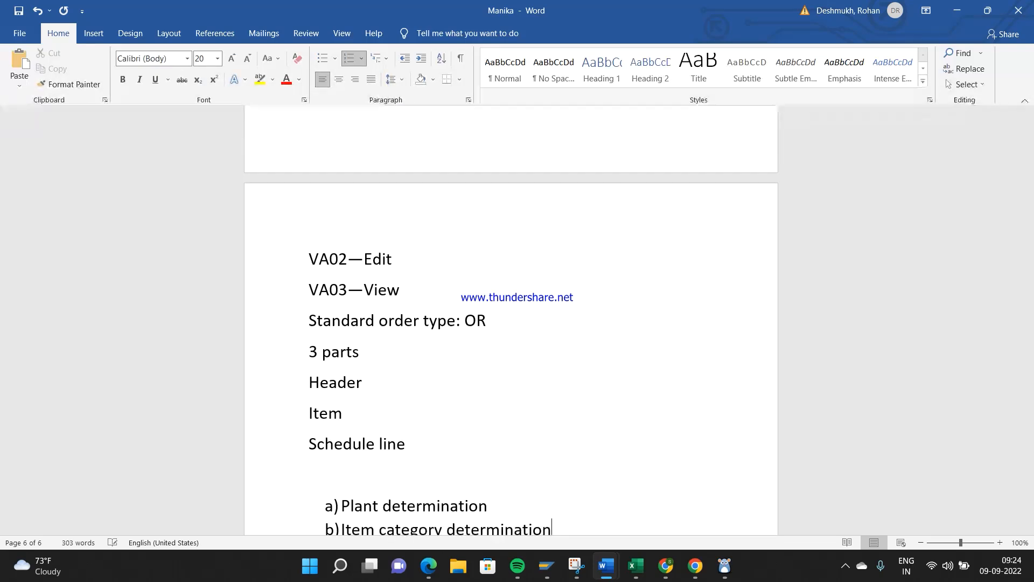
pyautogui.press('Return')
pyautogui.write('Schedu')
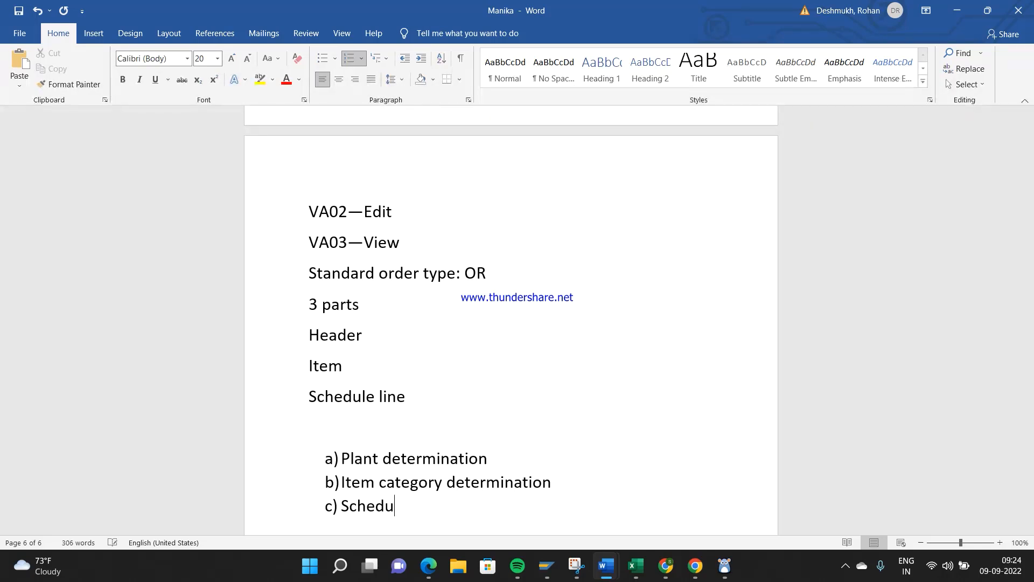
pyautogui.write('lle line det')
pyautogui.press('Return')
pyautogui.write('Shipping po')
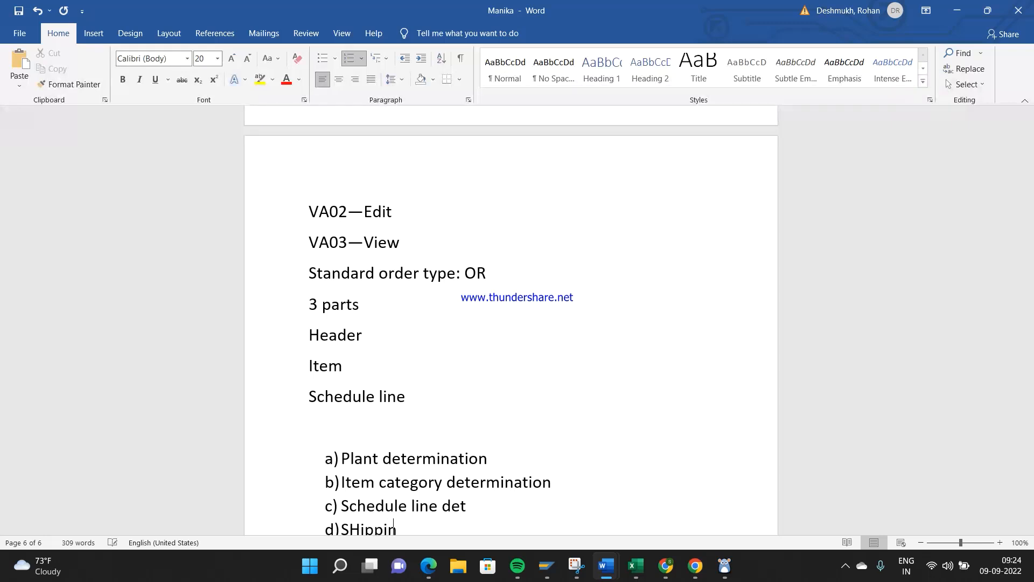
pyautogui.write('int dete')
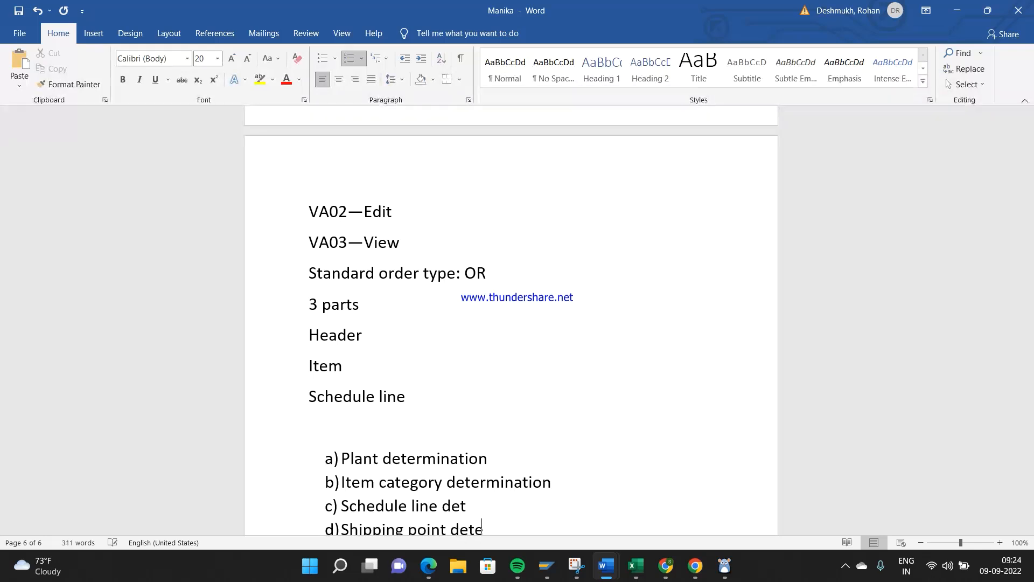
pyautogui.write('rmination')
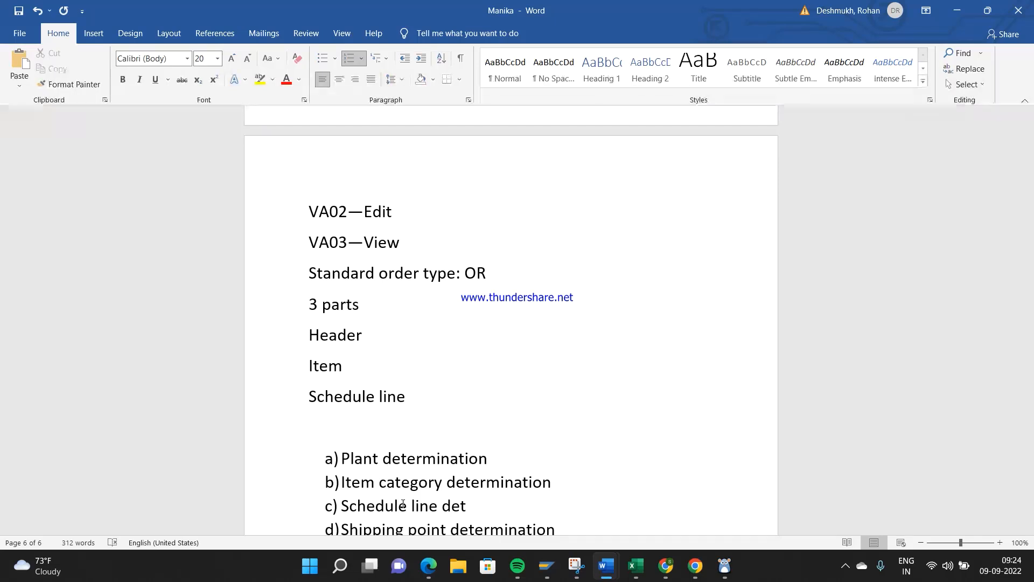
pyautogui.moveTo(529, 523); pyautogui.dragTo(348, 482)
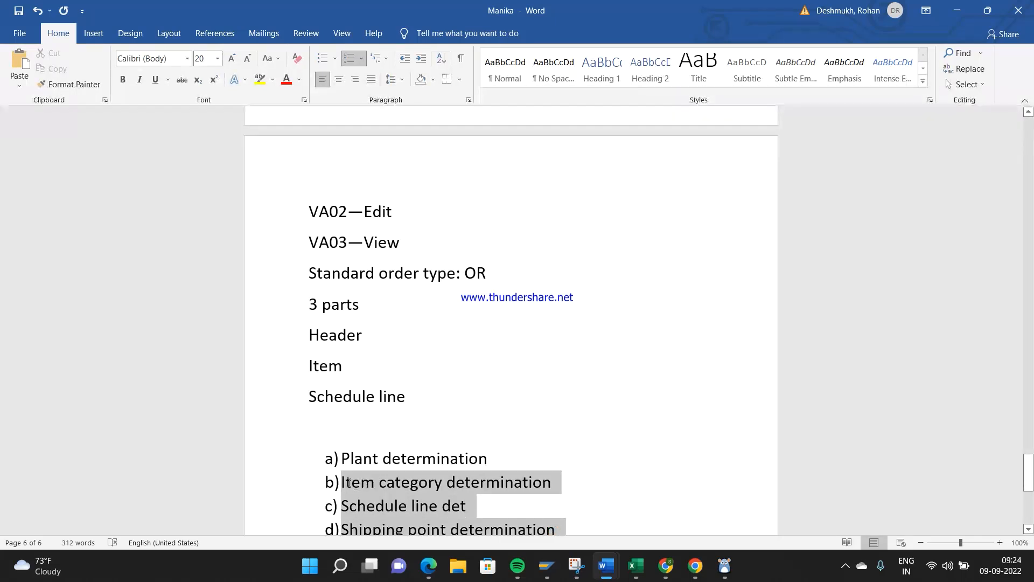
pyautogui.click(591, 509)
pyautogui.click(845, 567)
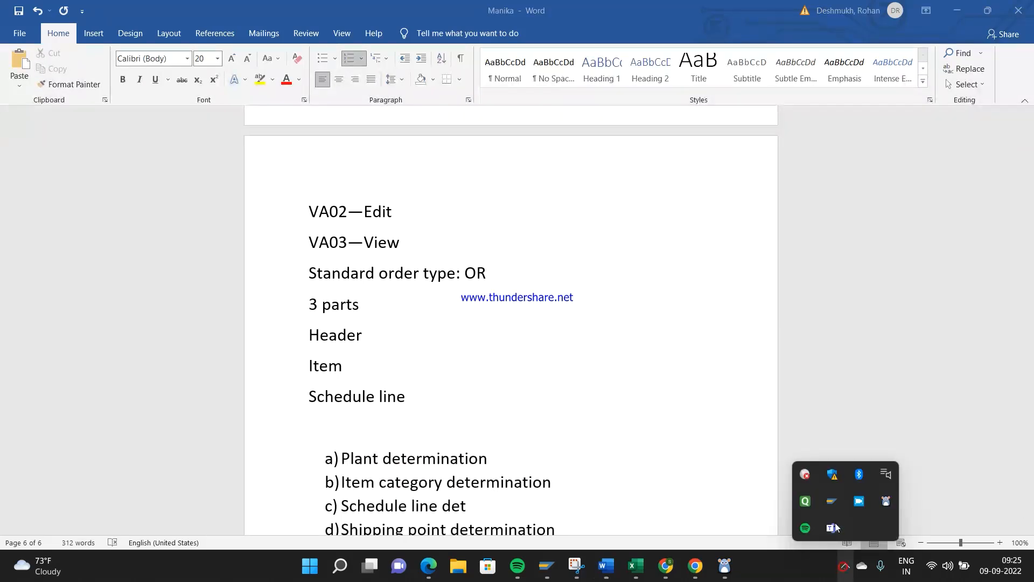
pyautogui.click(859, 503)
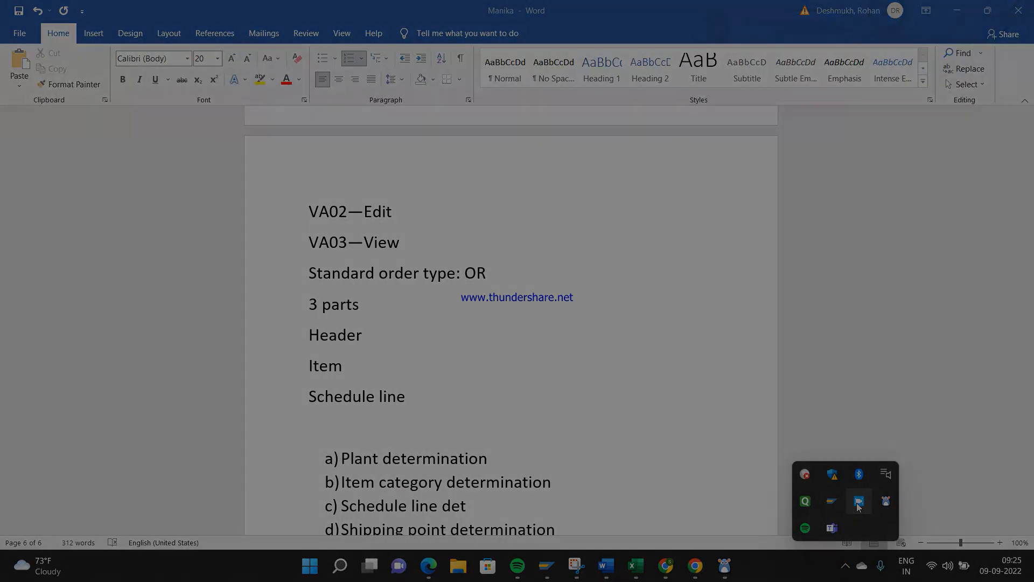